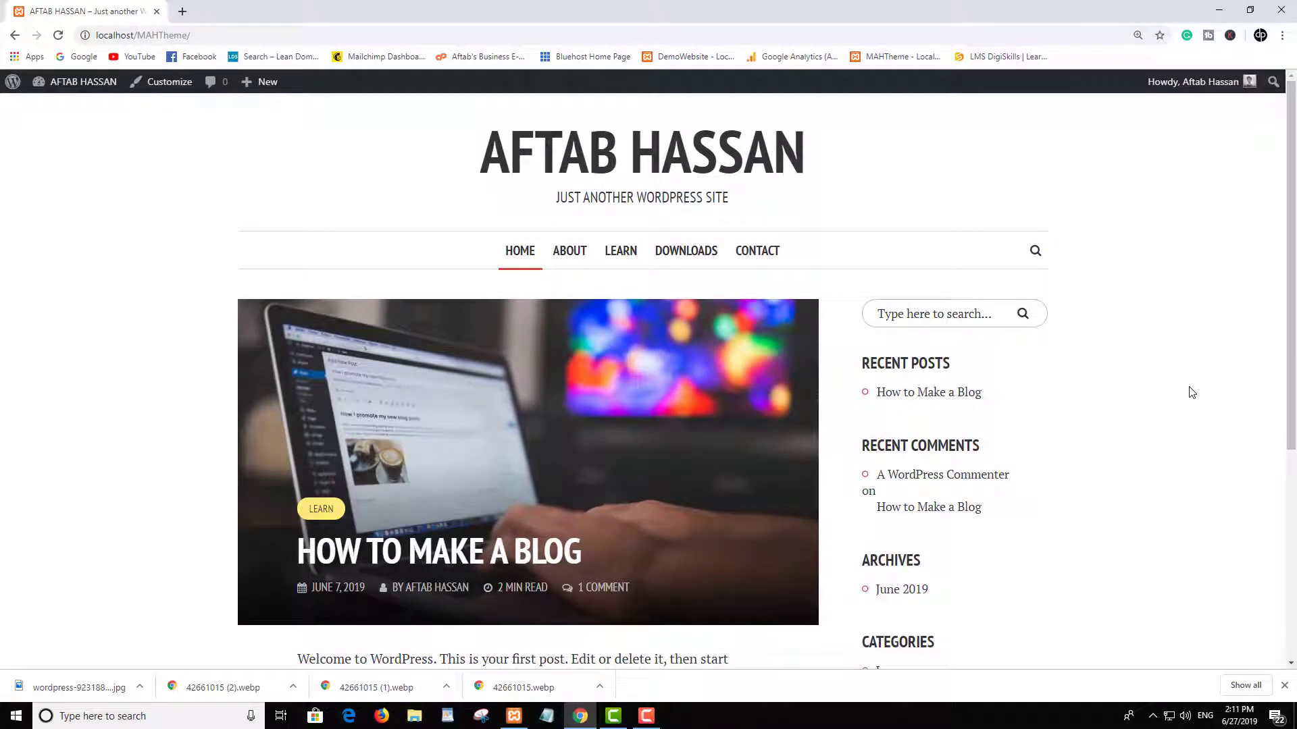
Look over the site's home page and open its Contact page
scroll(972, 277, down, 3)
scroll(982, 299, up, 1)
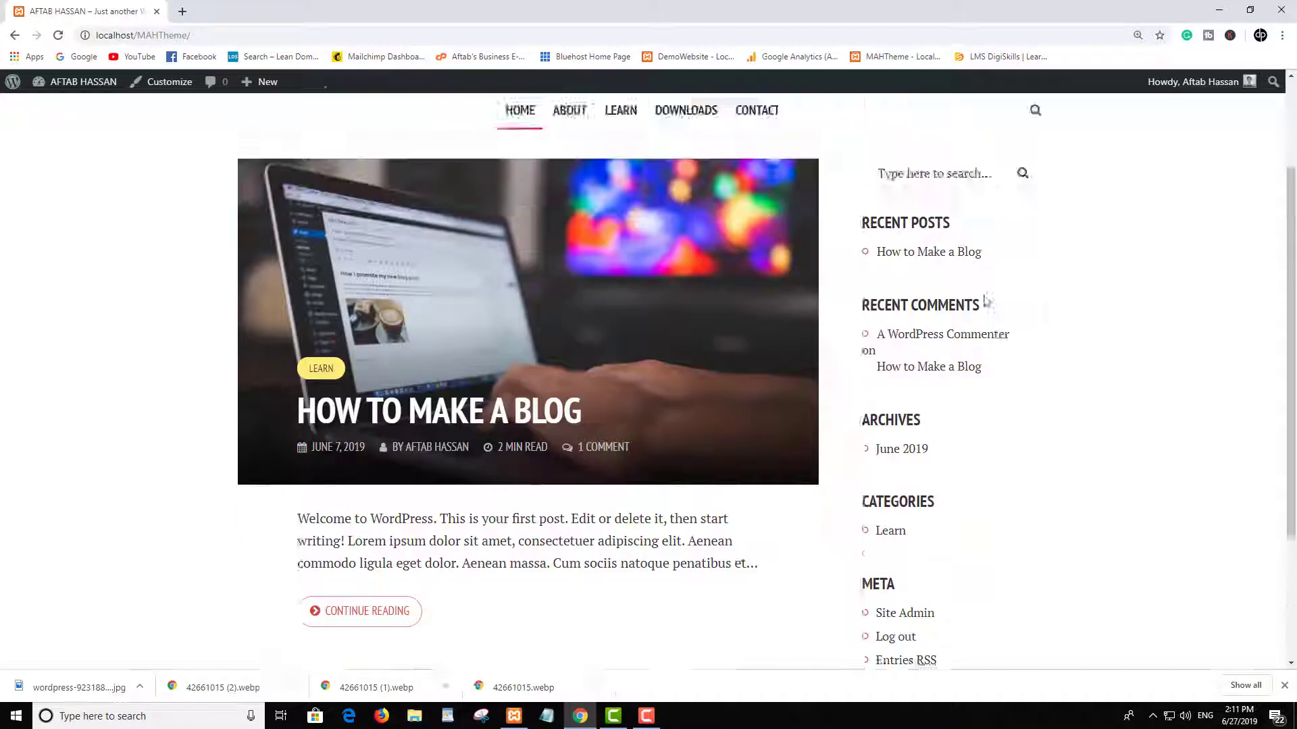
scroll(985, 300, up, 2)
scroll(972, 300, down, 1)
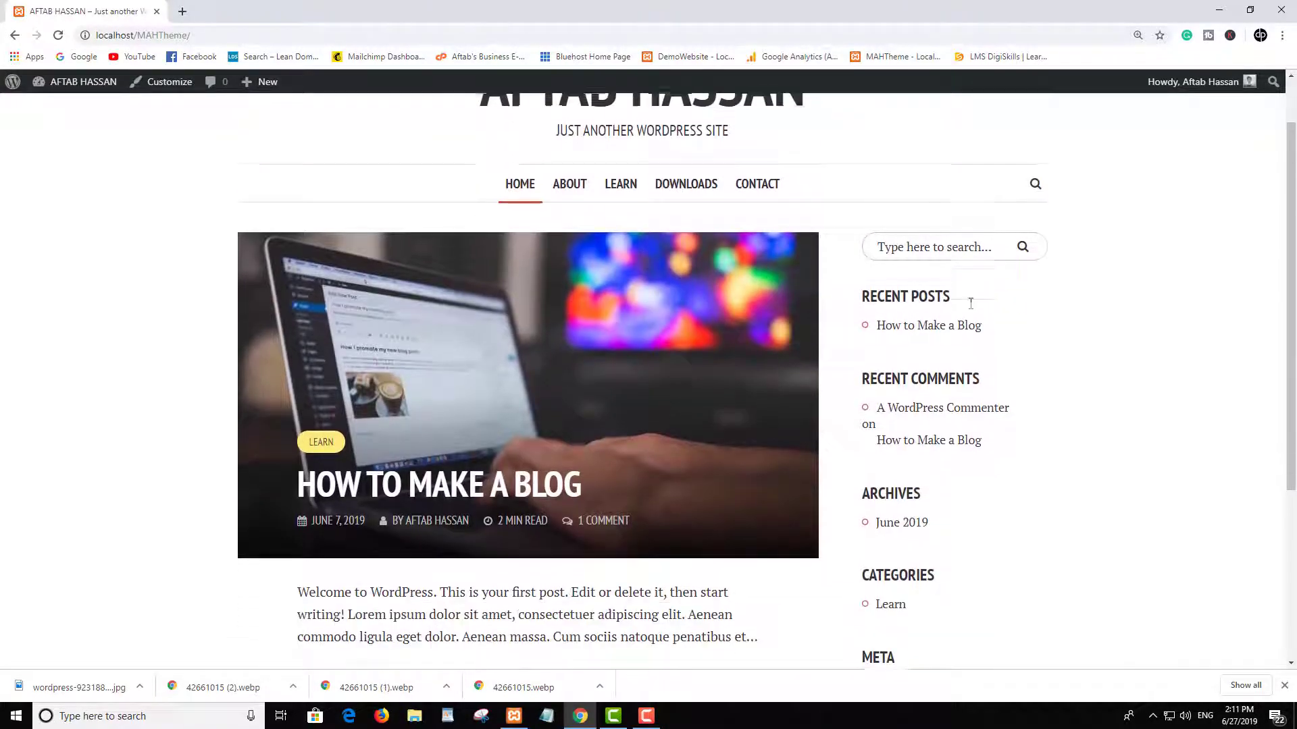
scroll(878, 277, up, 1)
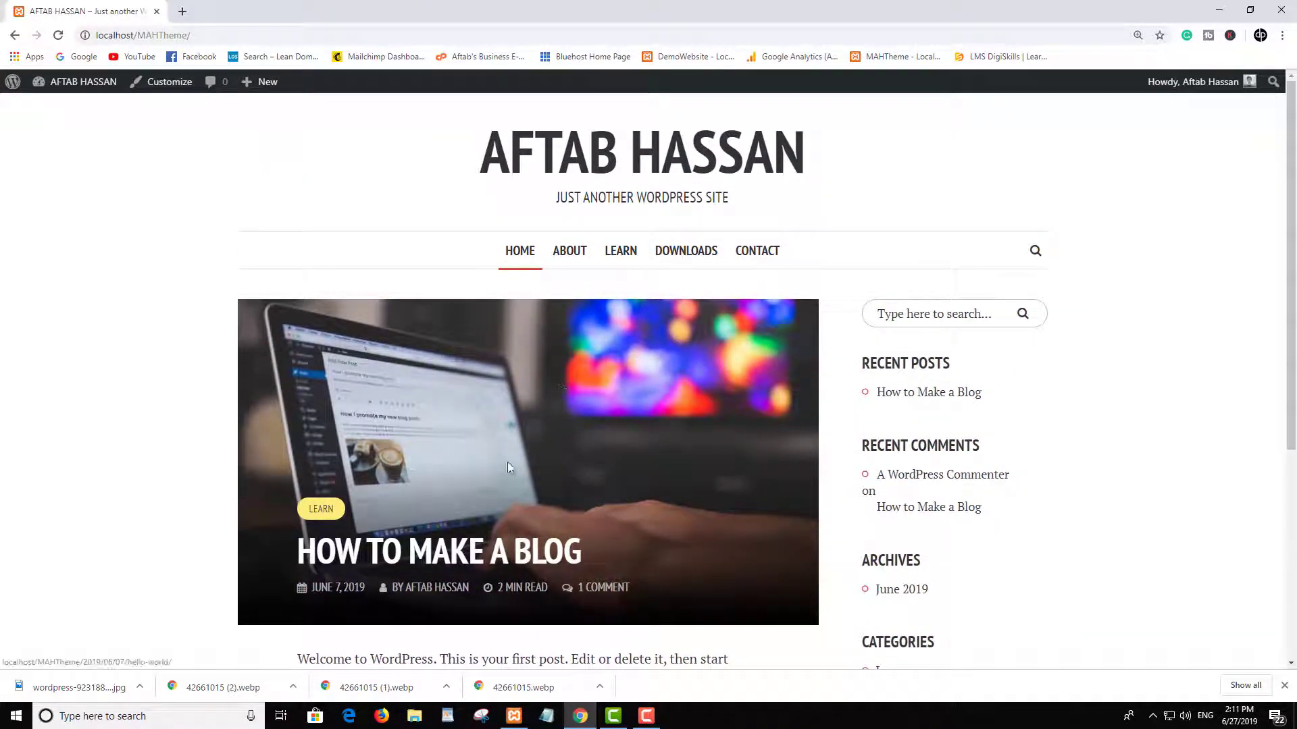
scroll(878, 438, down, 3)
scroll(980, 398, up, 3)
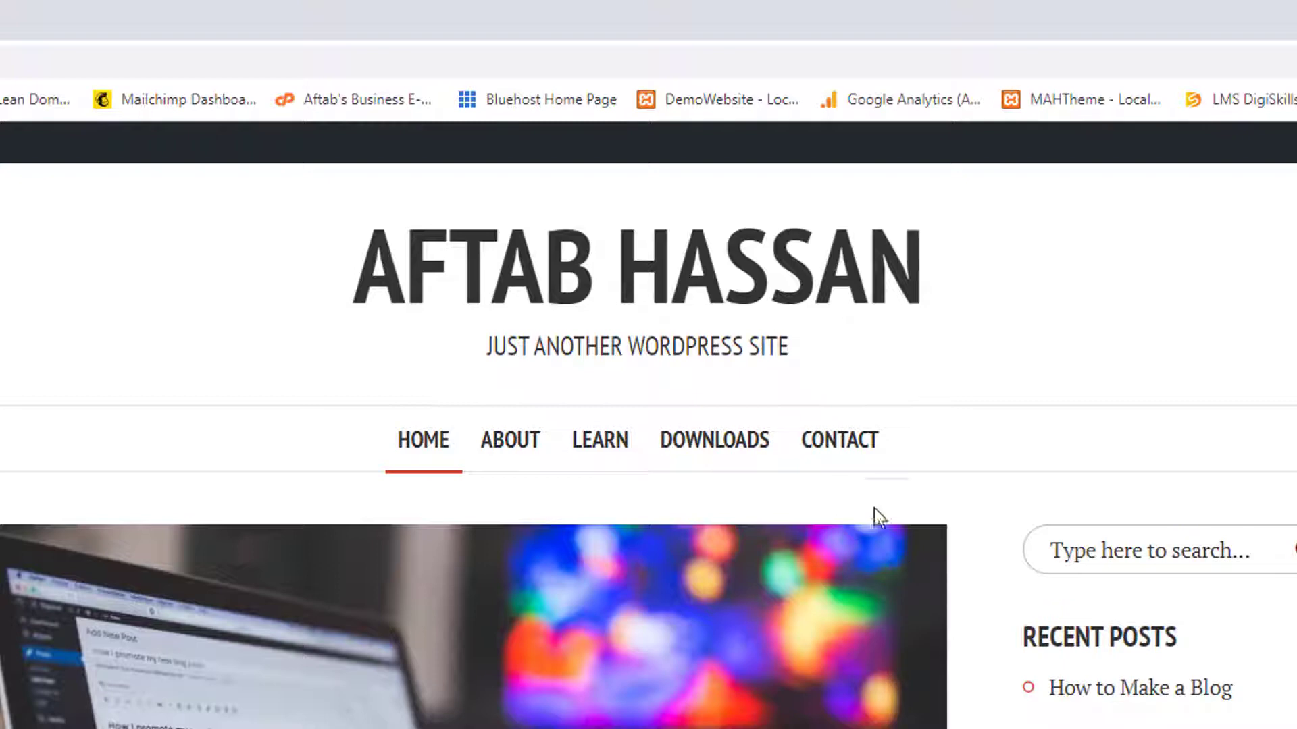
click(851, 462)
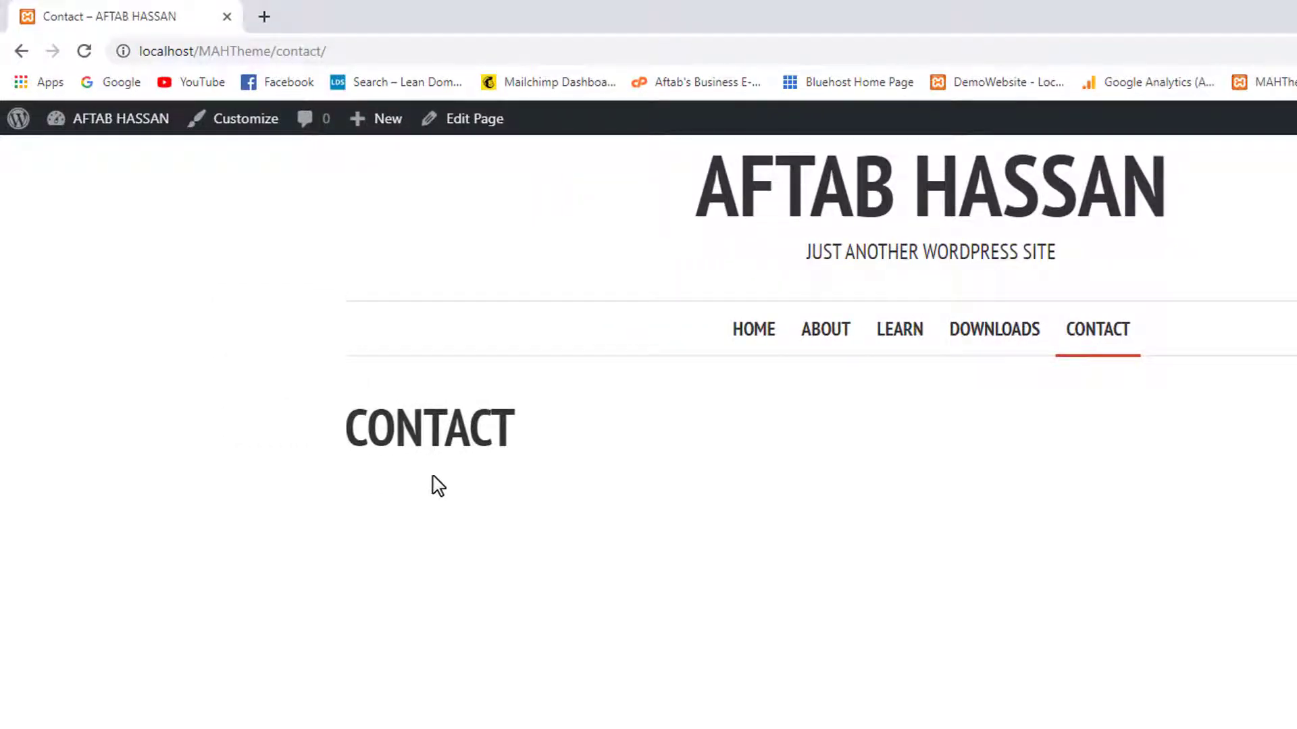
Open the site's admin dashboard and go to the page for adding new plugins
mouse_move(184, 181)
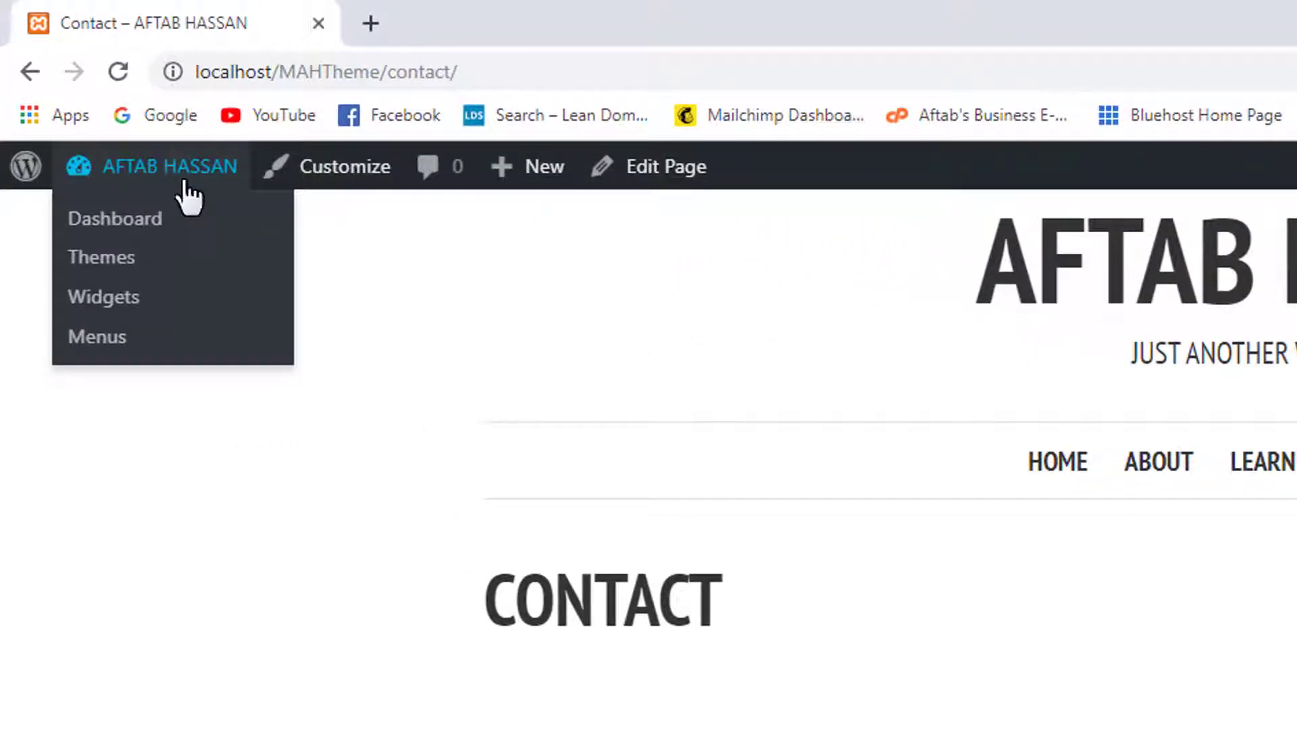
click(195, 220)
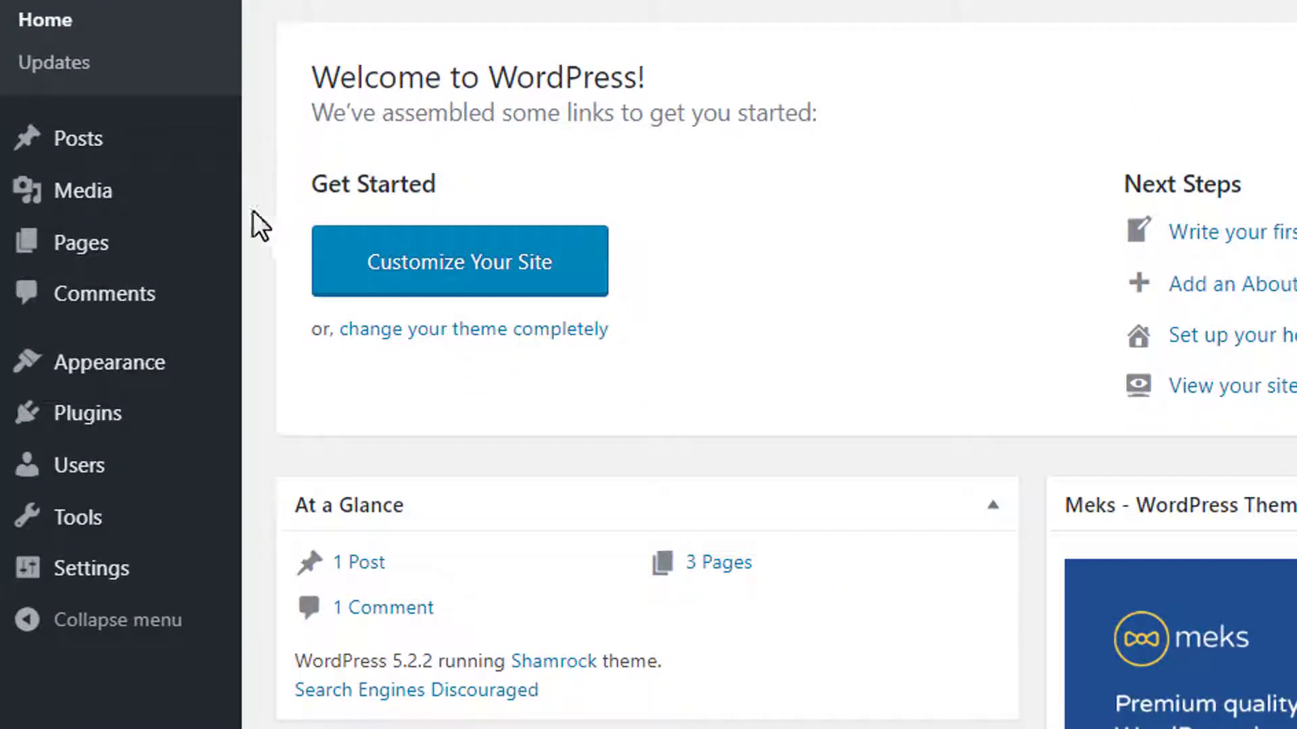
mouse_move(168, 428)
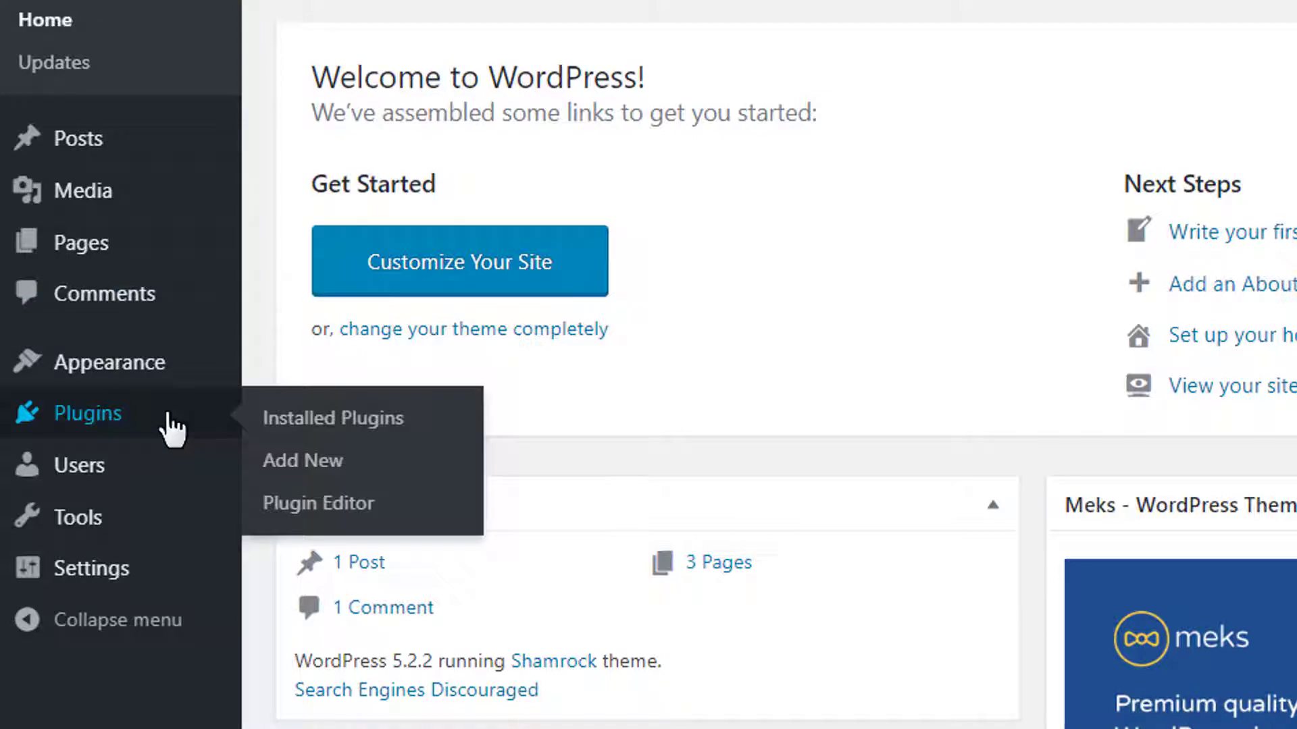
click(358, 461)
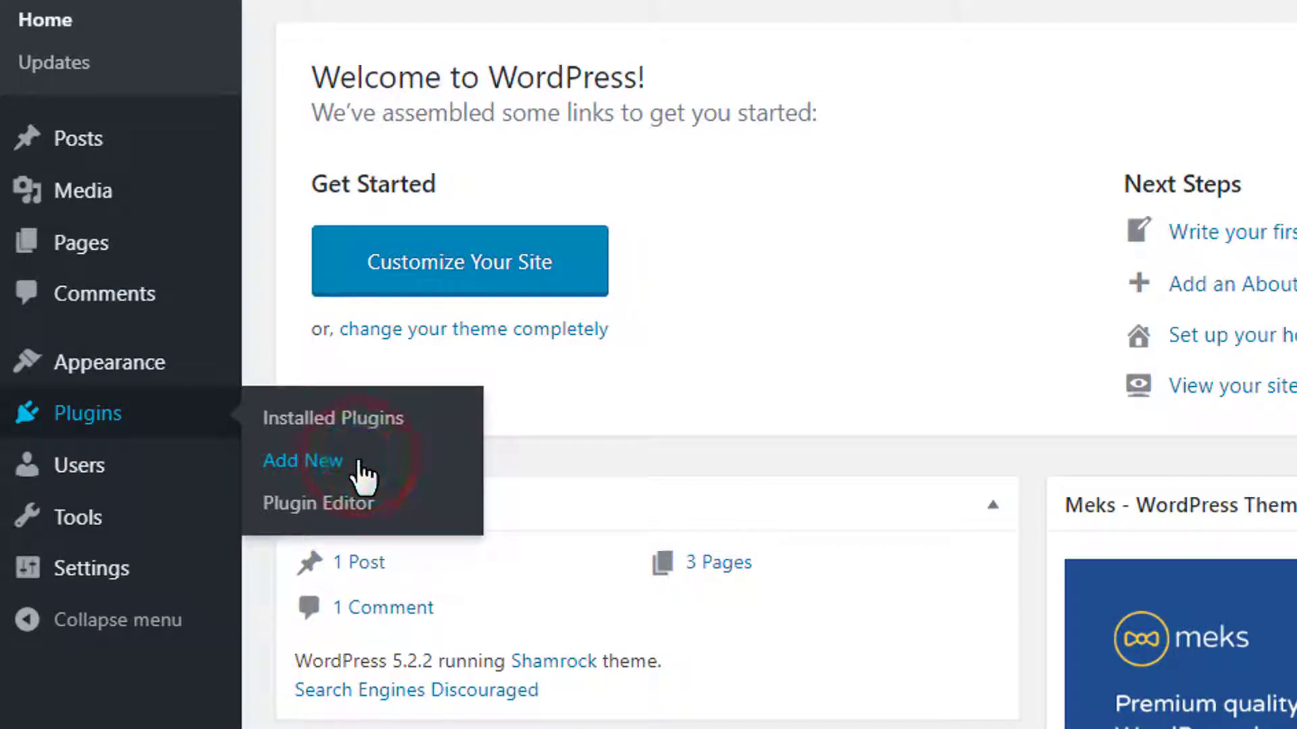
scroll(1293, 364, down, 4)
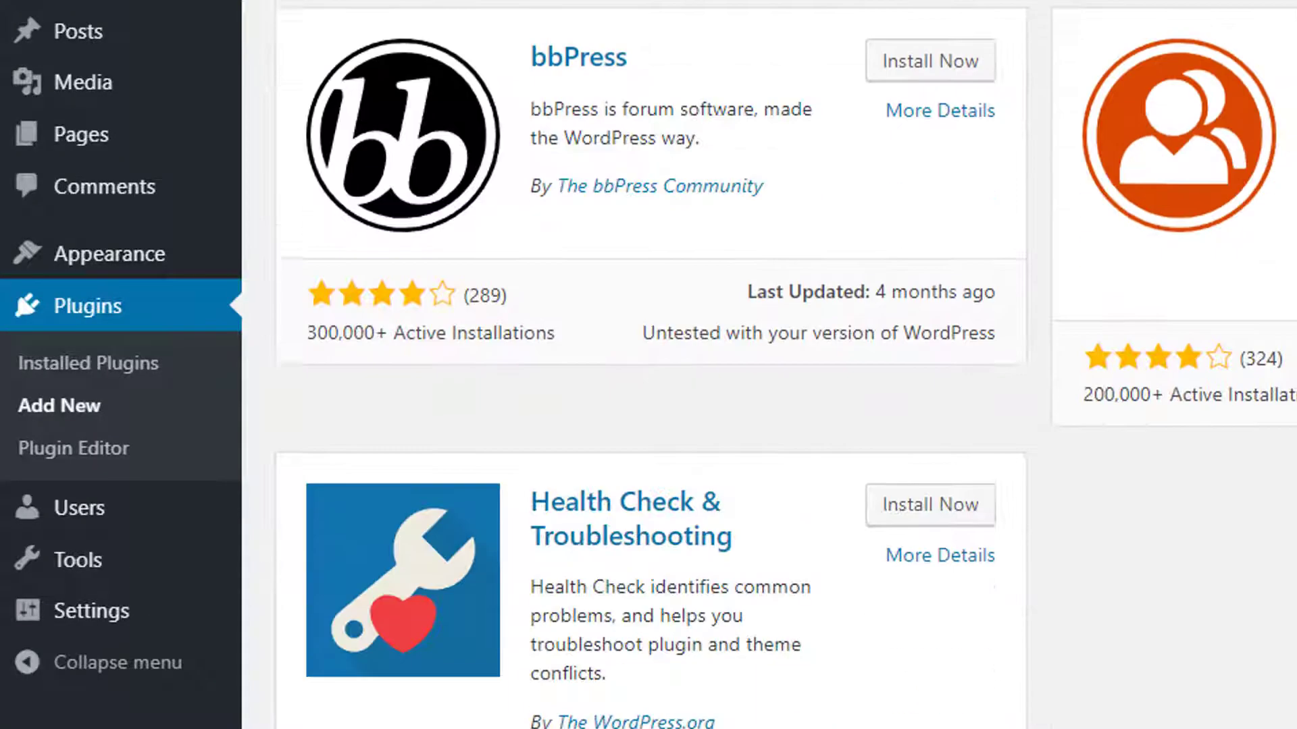
scroll(1293, 365, up, 4)
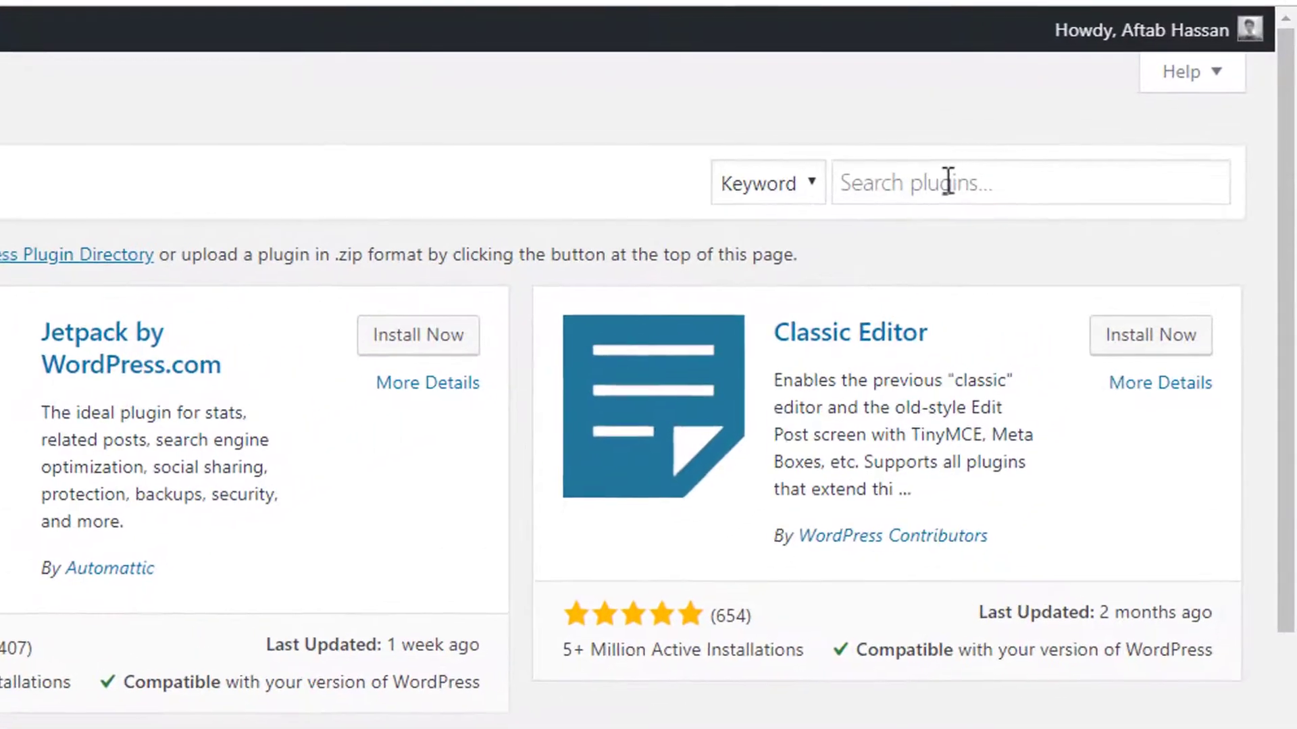
Search the plugin directory for "ninja forms" and install and activate the Ninja Forms forms builder
click(947, 183)
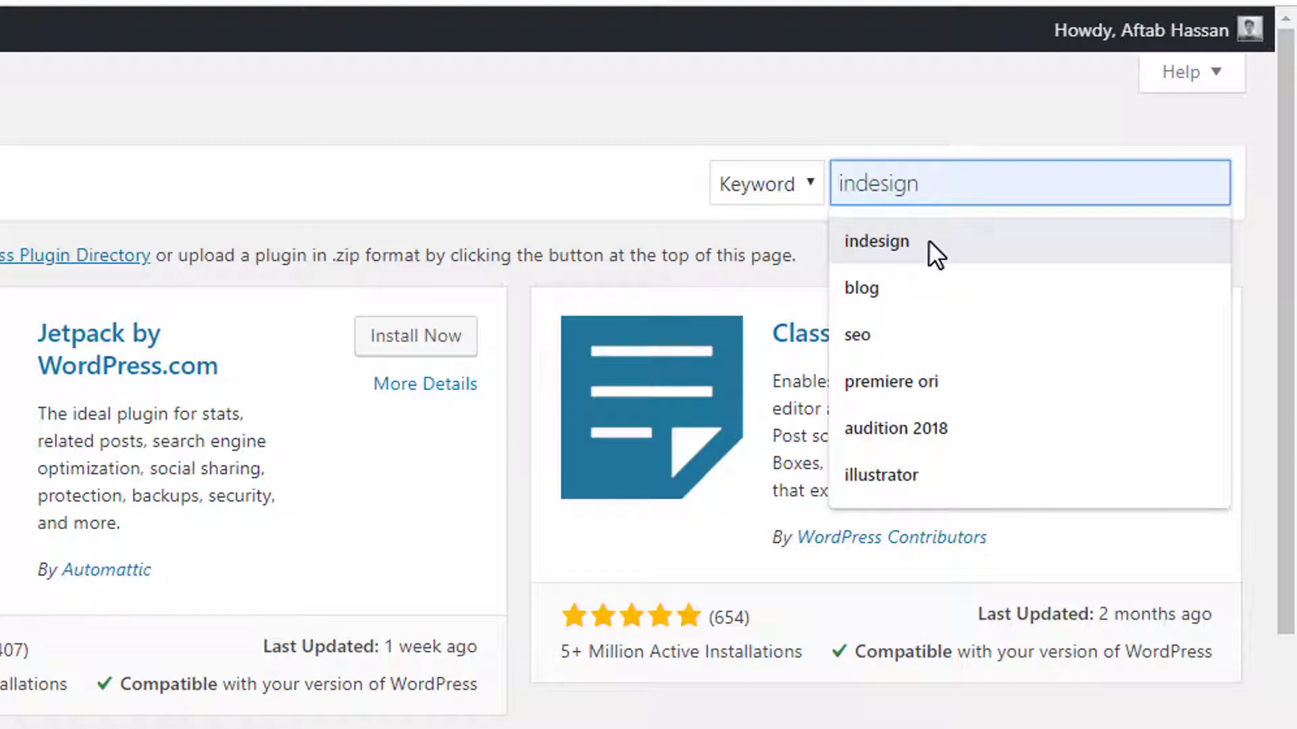
text(ninja forms)
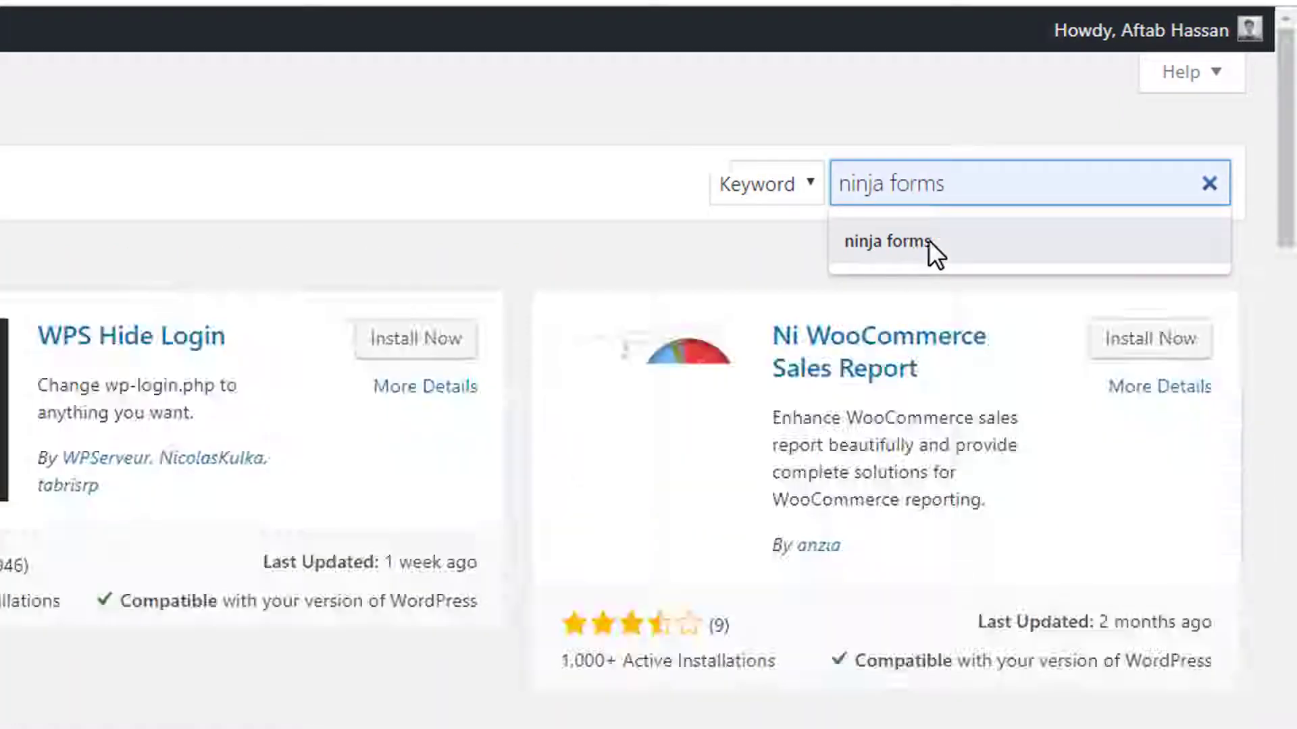
click(929, 240)
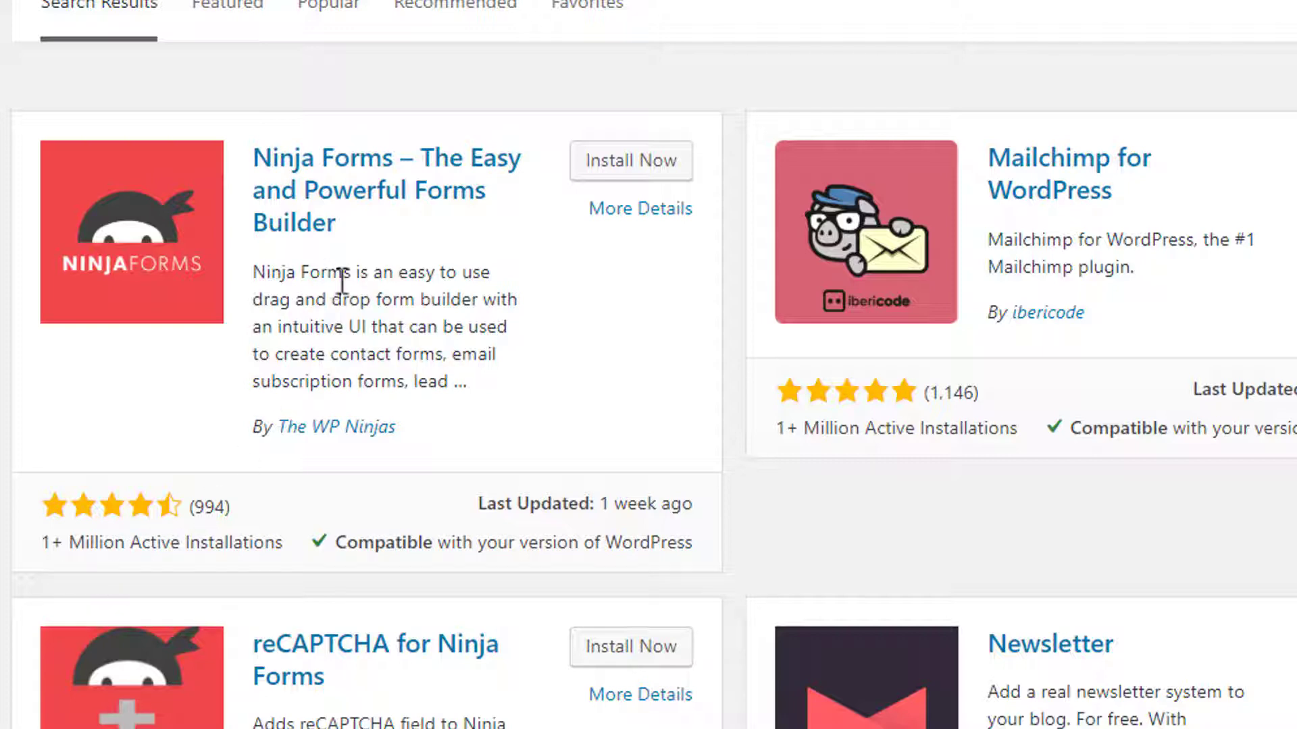
click(635, 175)
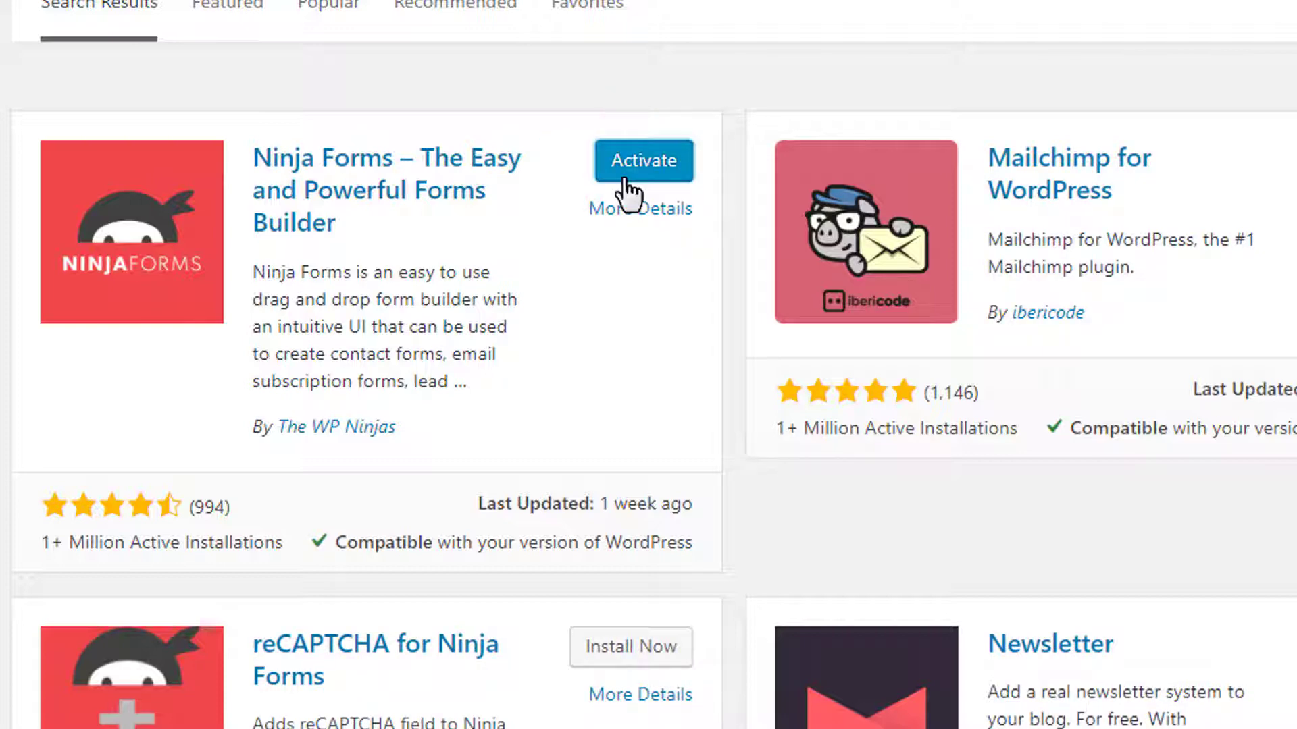
click(622, 177)
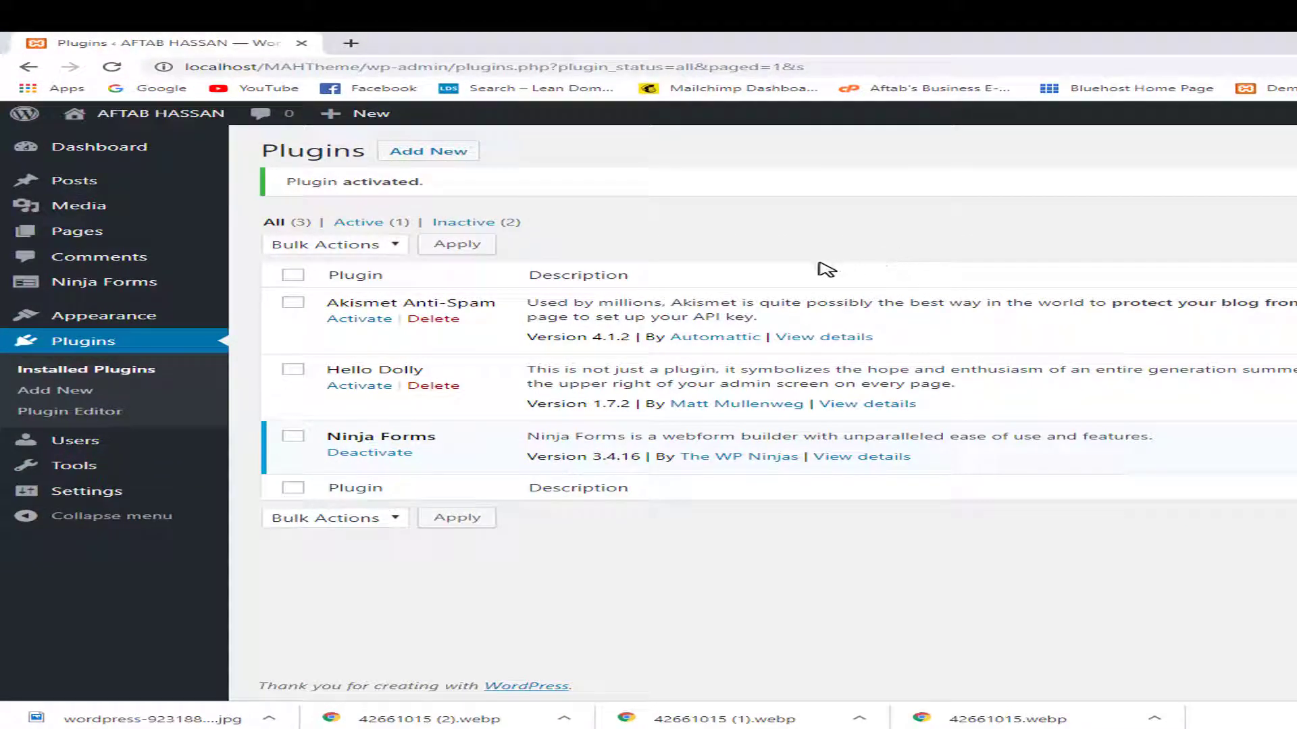
Open the Ninja Forms dashboard and decline its usage data collection request for now
mouse_move(198, 295)
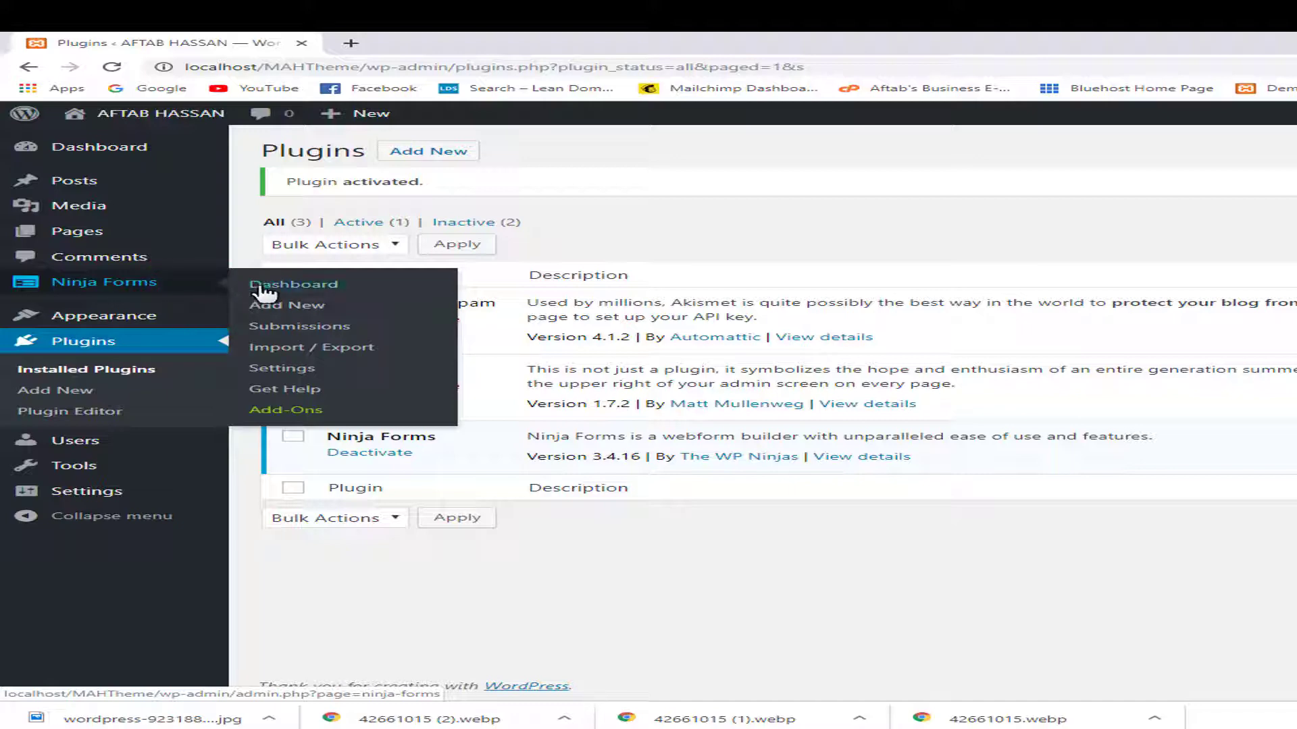
click(341, 287)
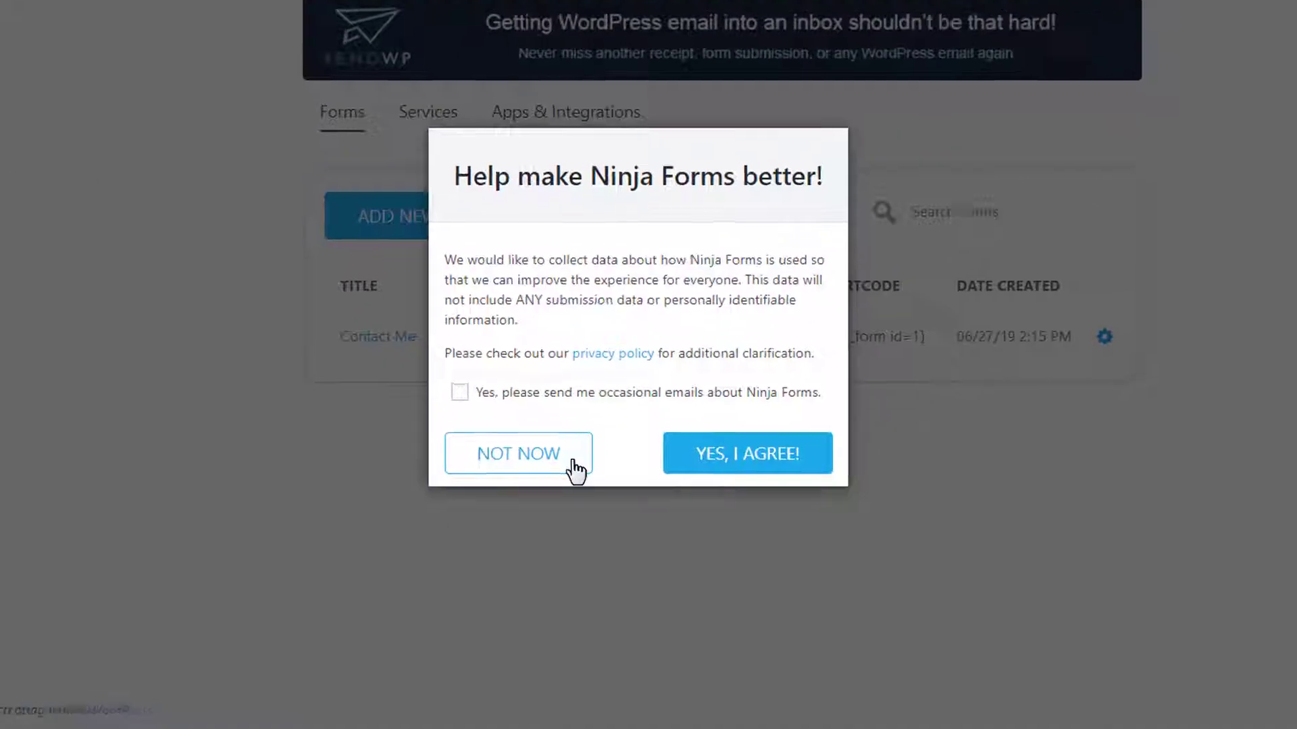
click(561, 419)
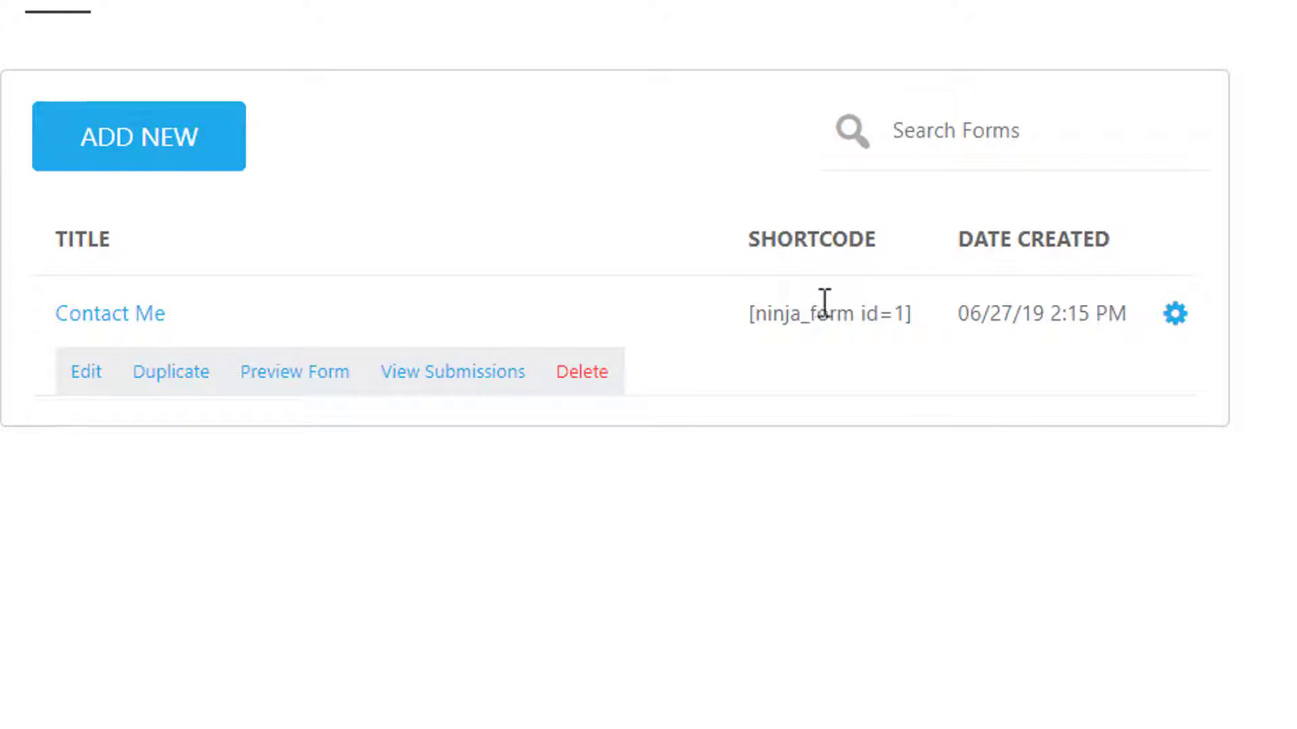
Delete the existing Contact Me form, entering DELETE as the confirmation text
click(1171, 328)
click(1172, 330)
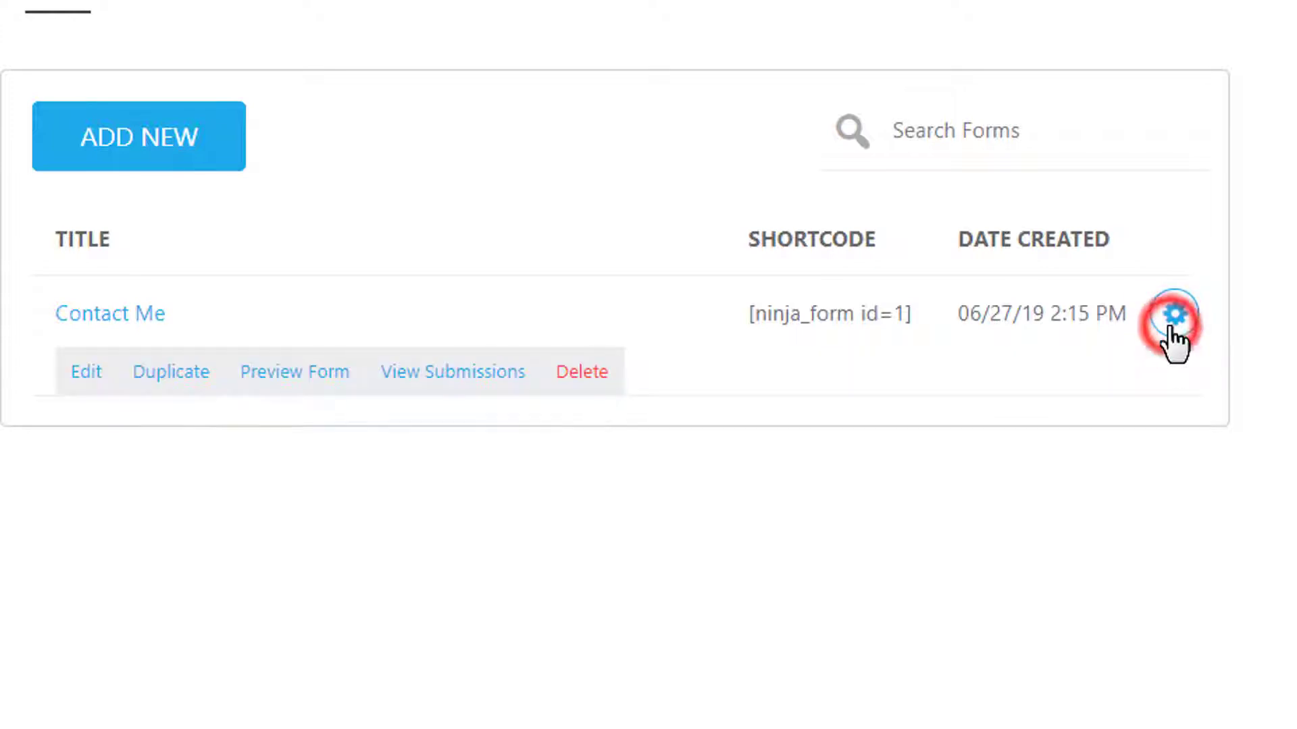
click(585, 378)
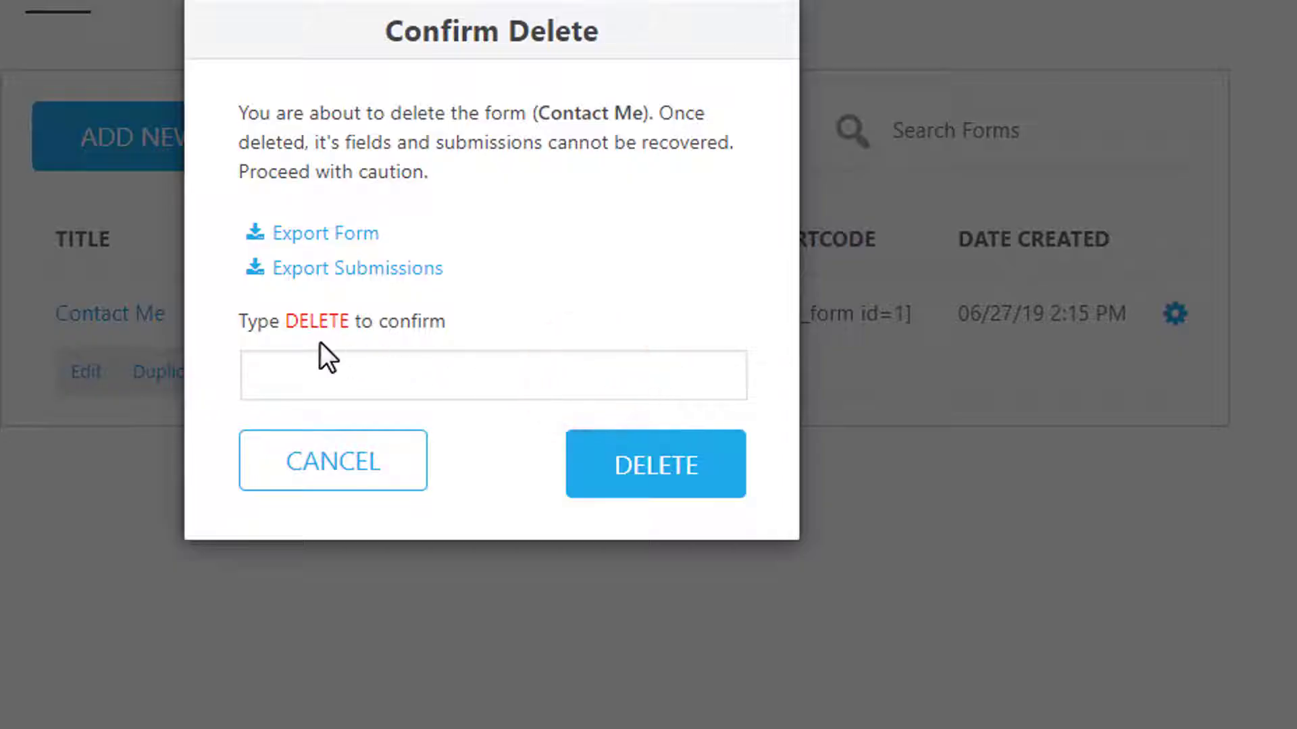
click(355, 378)
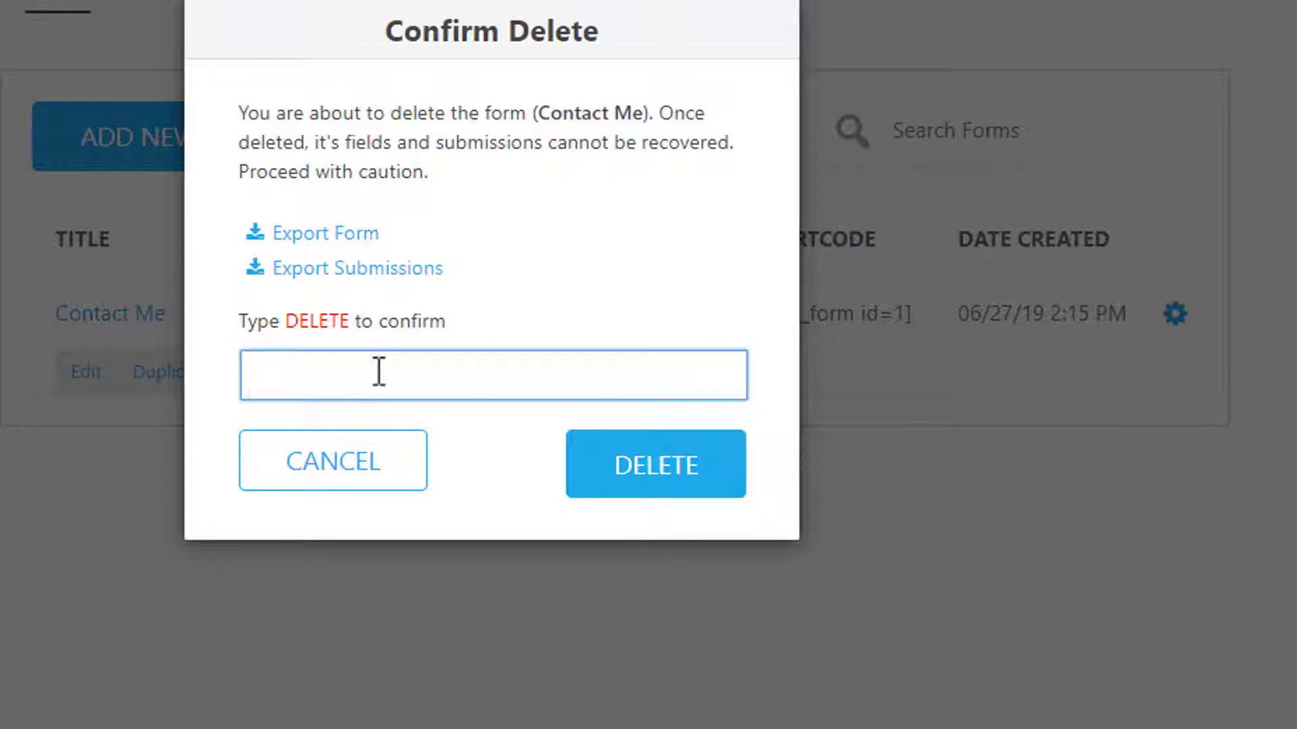
text(DELETE)
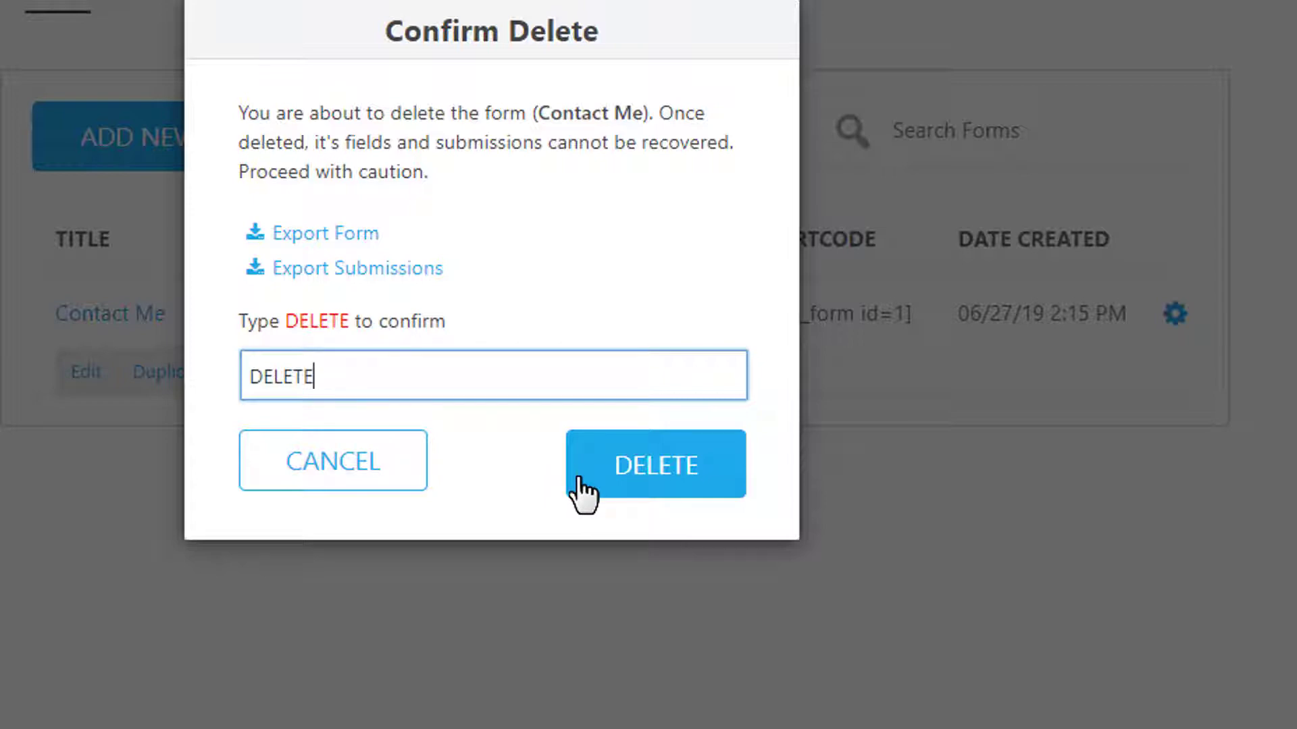
click(578, 479)
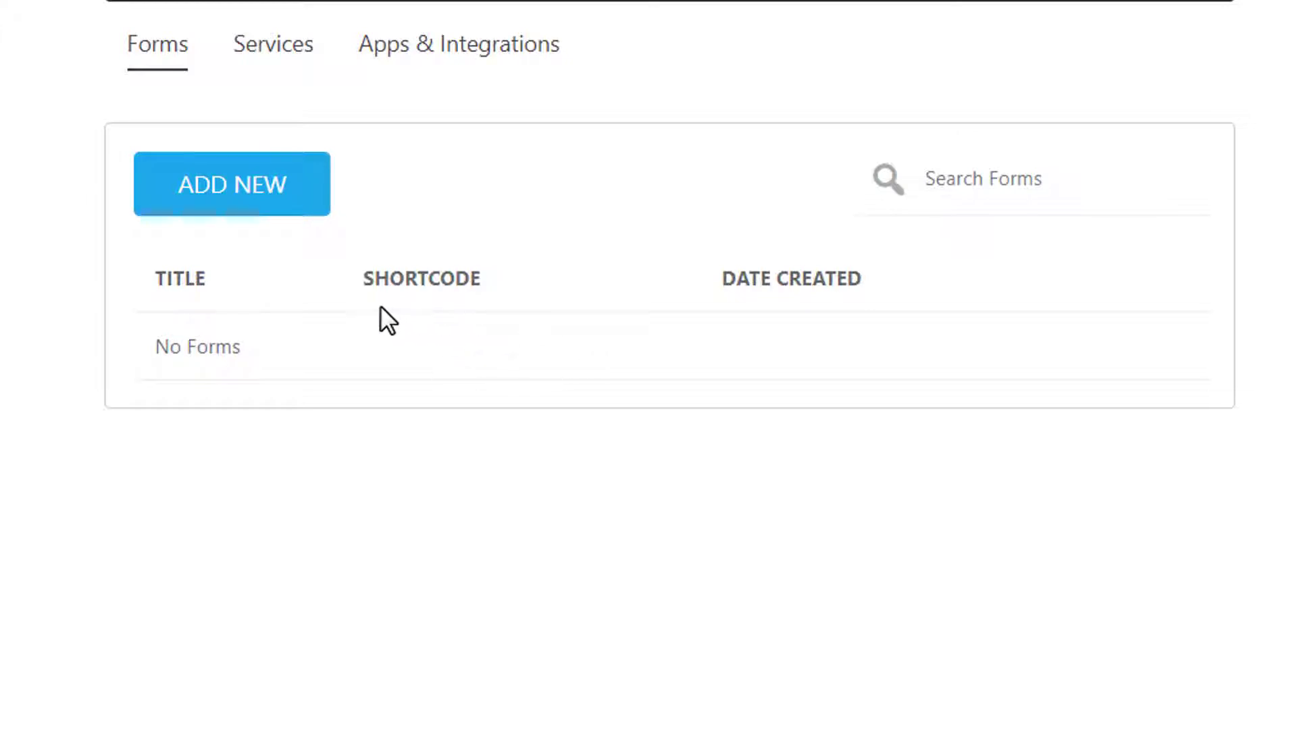
Start adding a new form and look through the available form templates
click(291, 209)
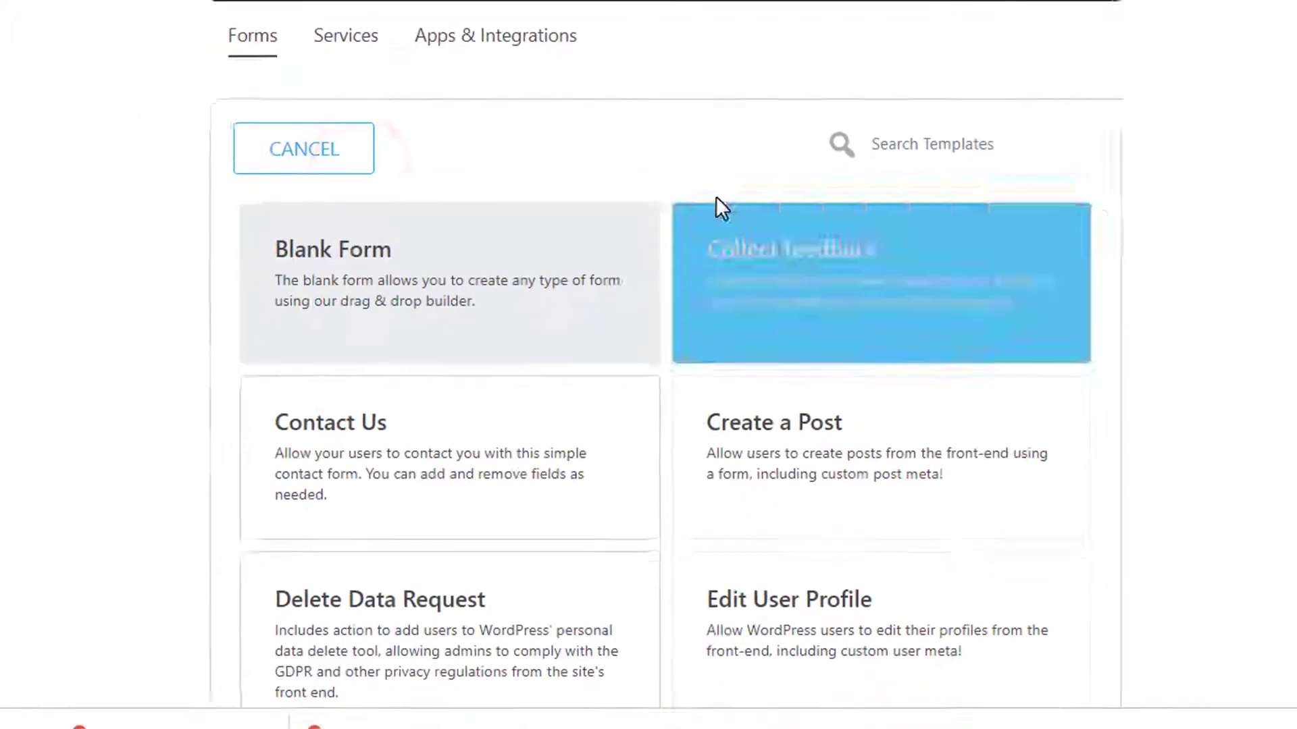
scroll(1121, 162, down, 10)
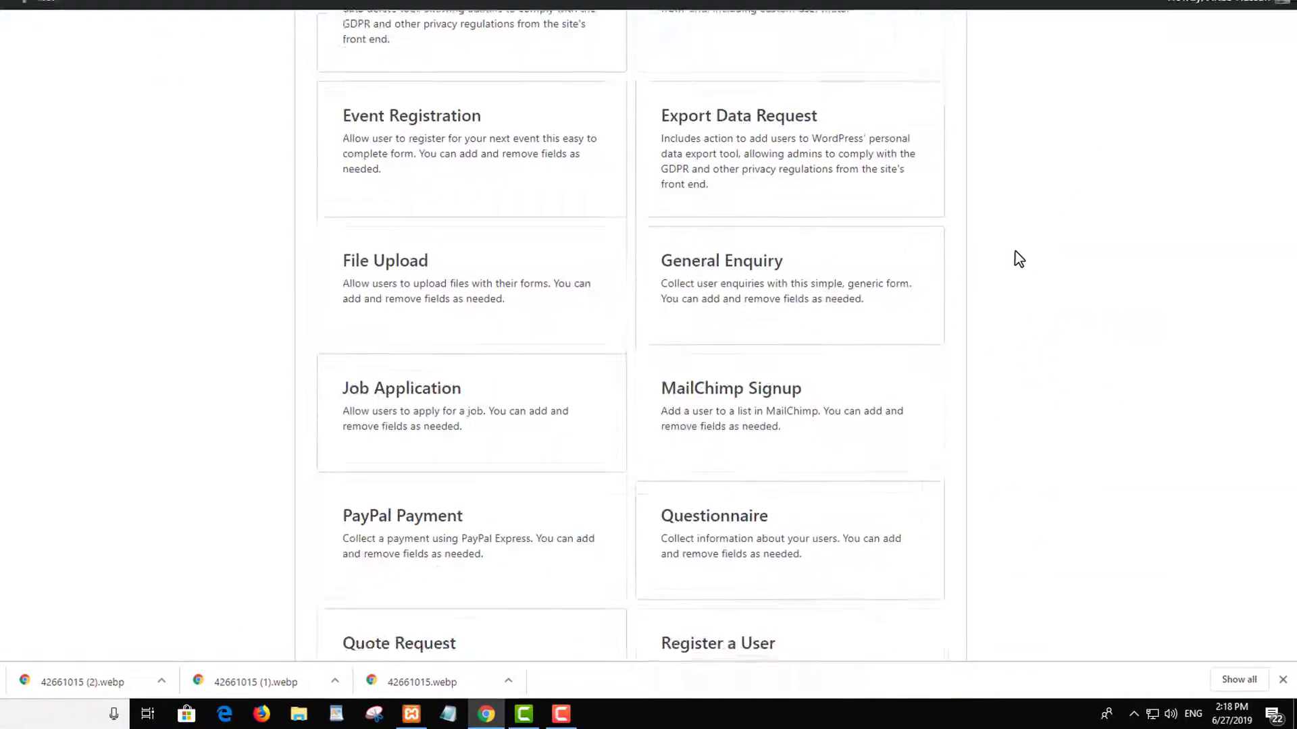
scroll(1015, 251, up, 3)
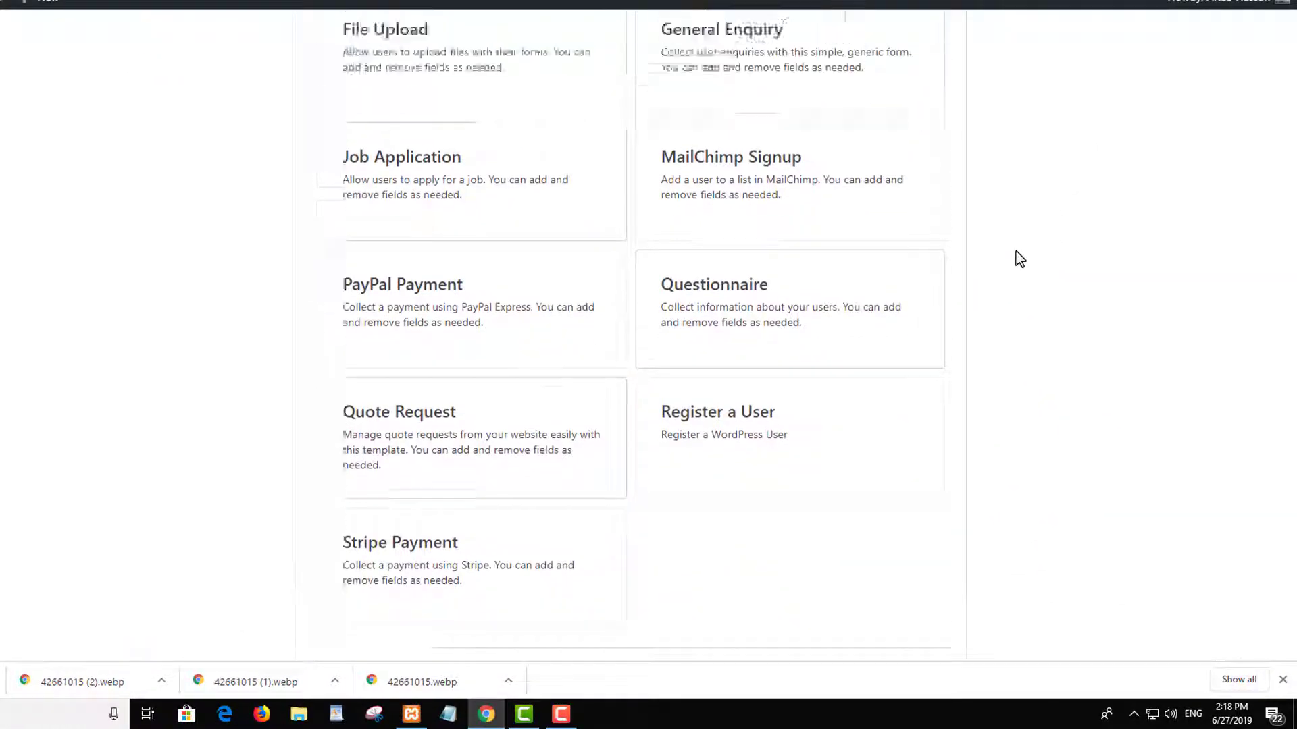
scroll(1020, 259, up, 8)
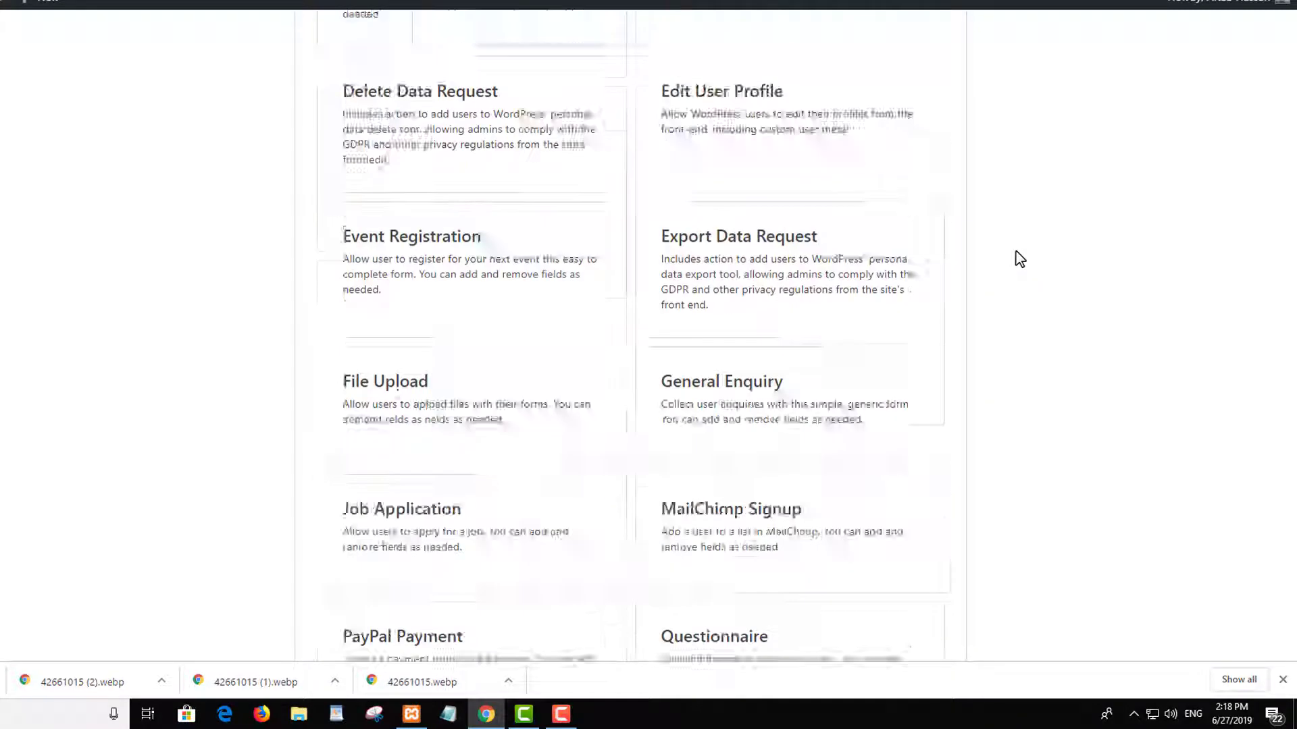
scroll(1017, 255, down, 1)
scroll(1017, 254, down, 1)
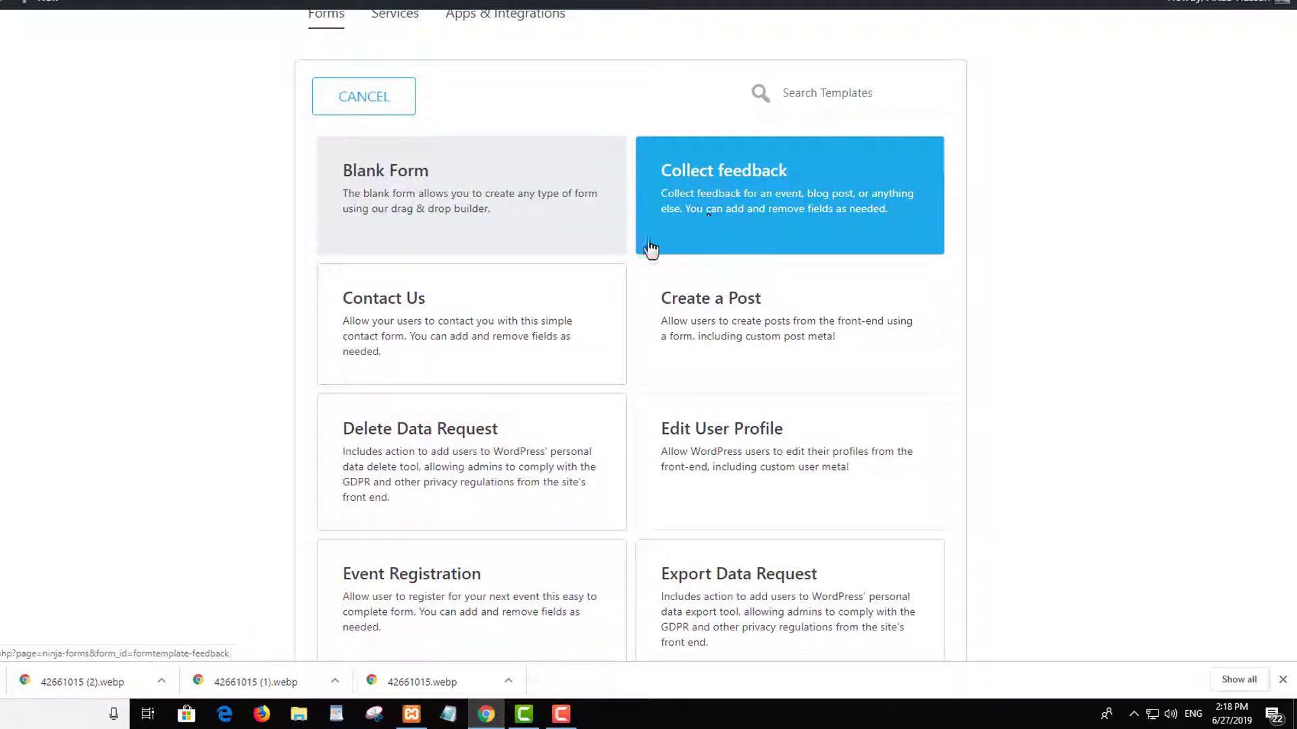
scroll(722, 280, down, 3)
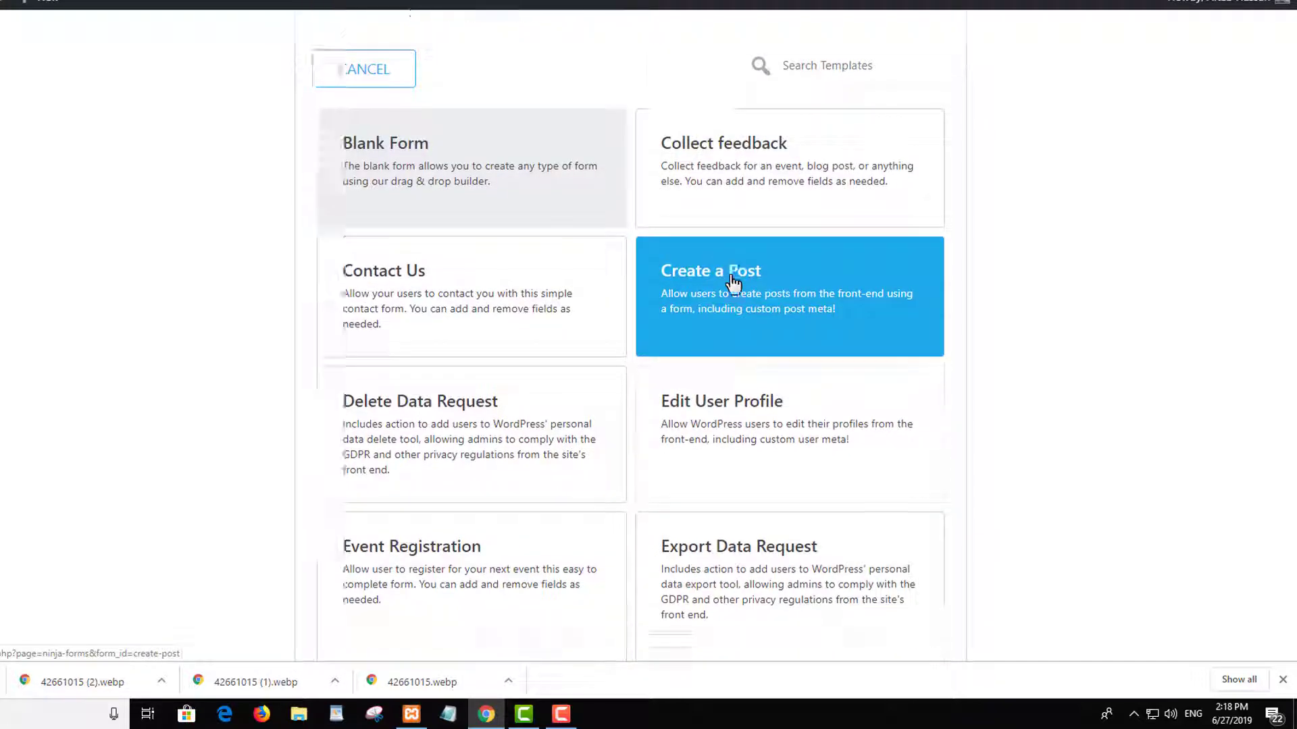
scroll(727, 244, down, 3)
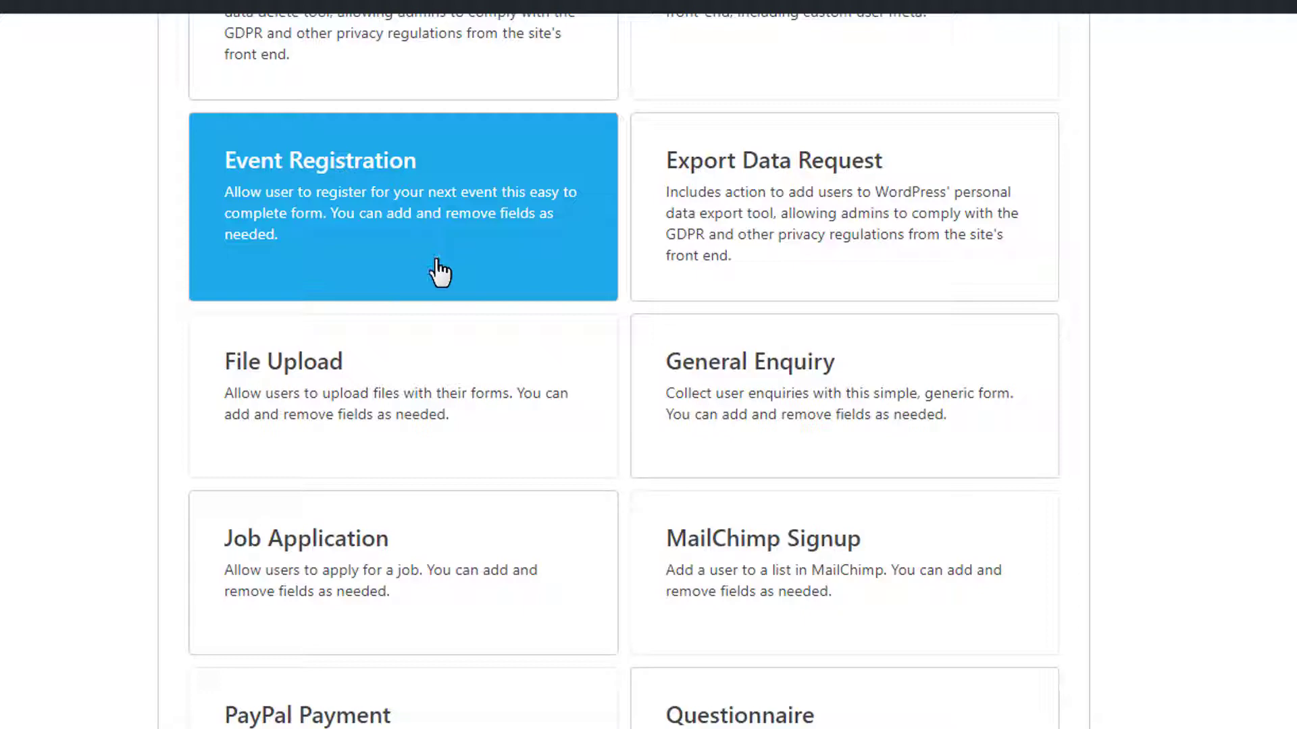
scroll(438, 270, up, 8)
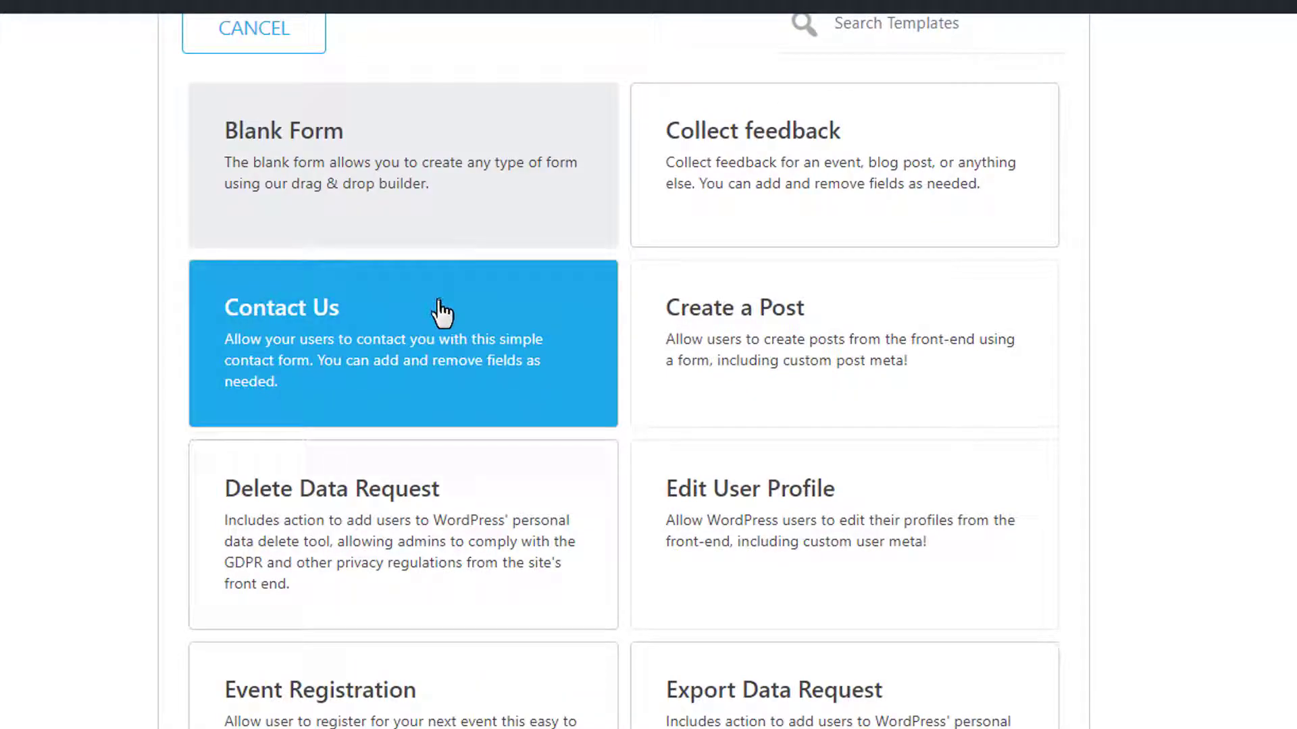
Create the form from the Contact Us template and publish it with its Name, Email and Message fields
click(440, 304)
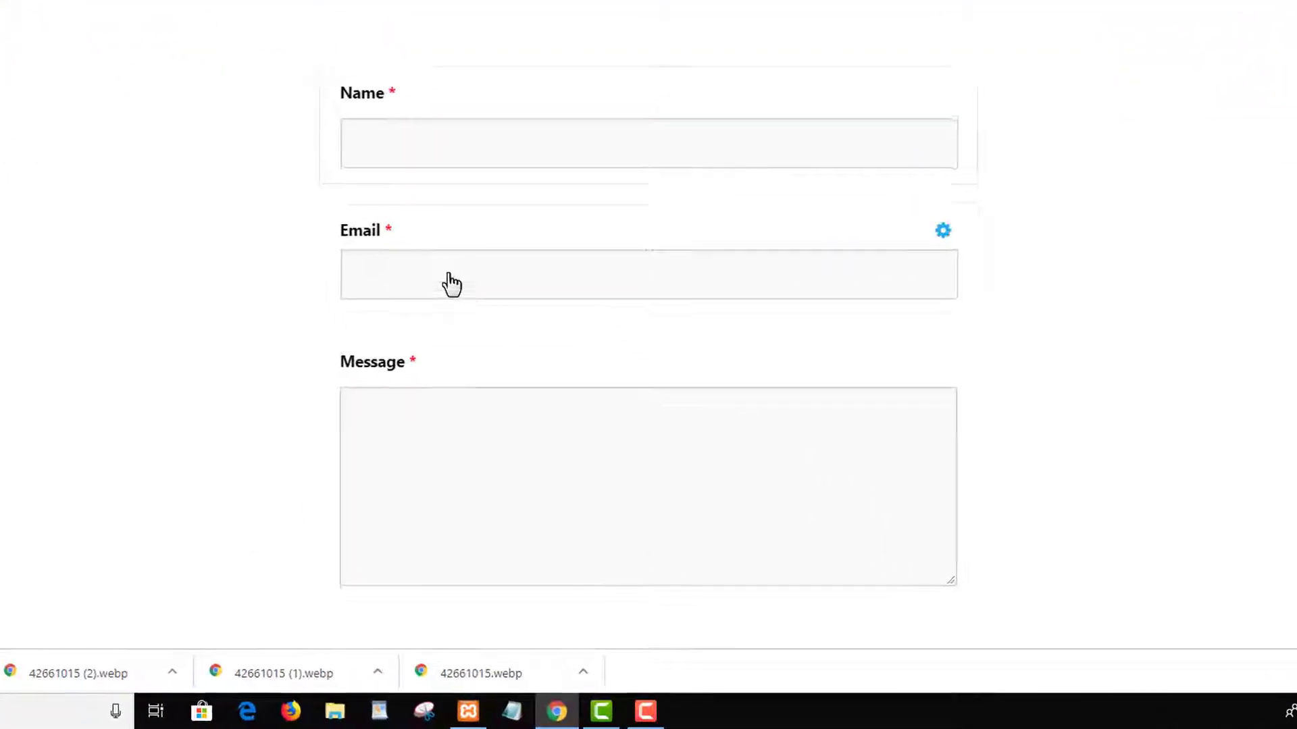
scroll(543, 324, down, 2)
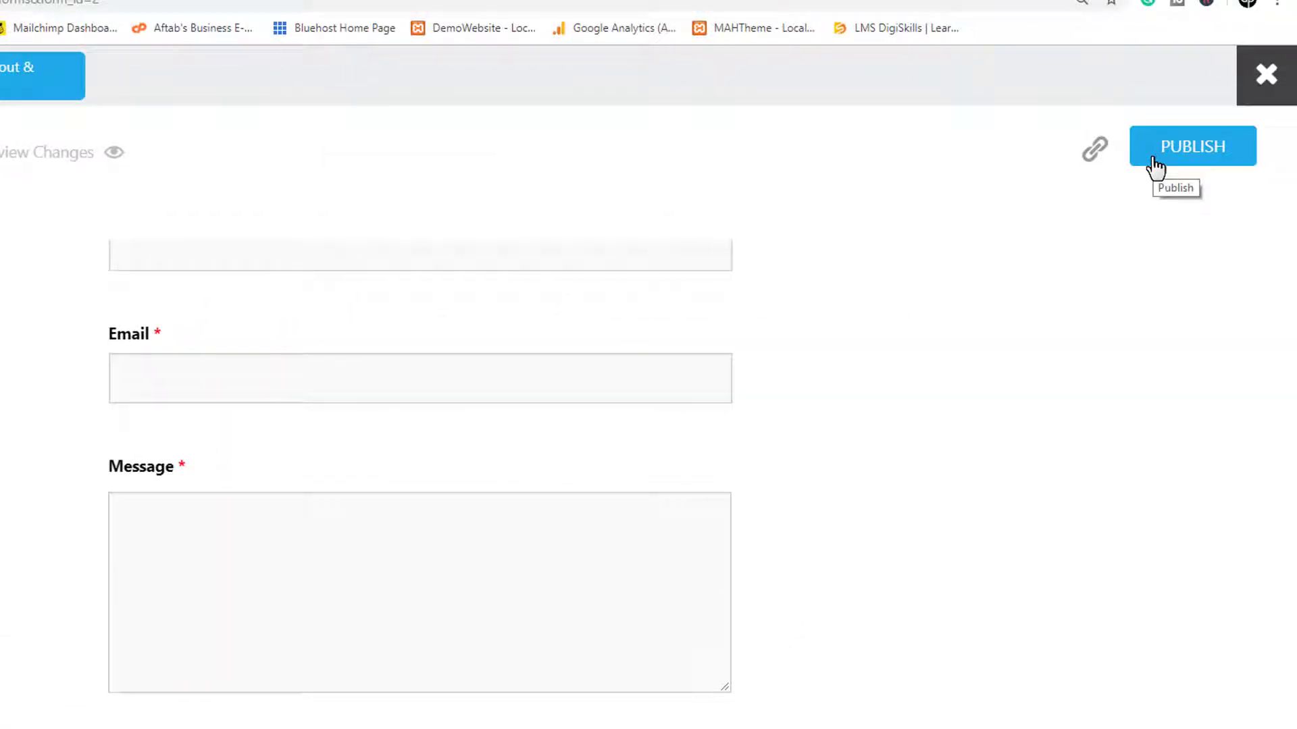
click(1155, 162)
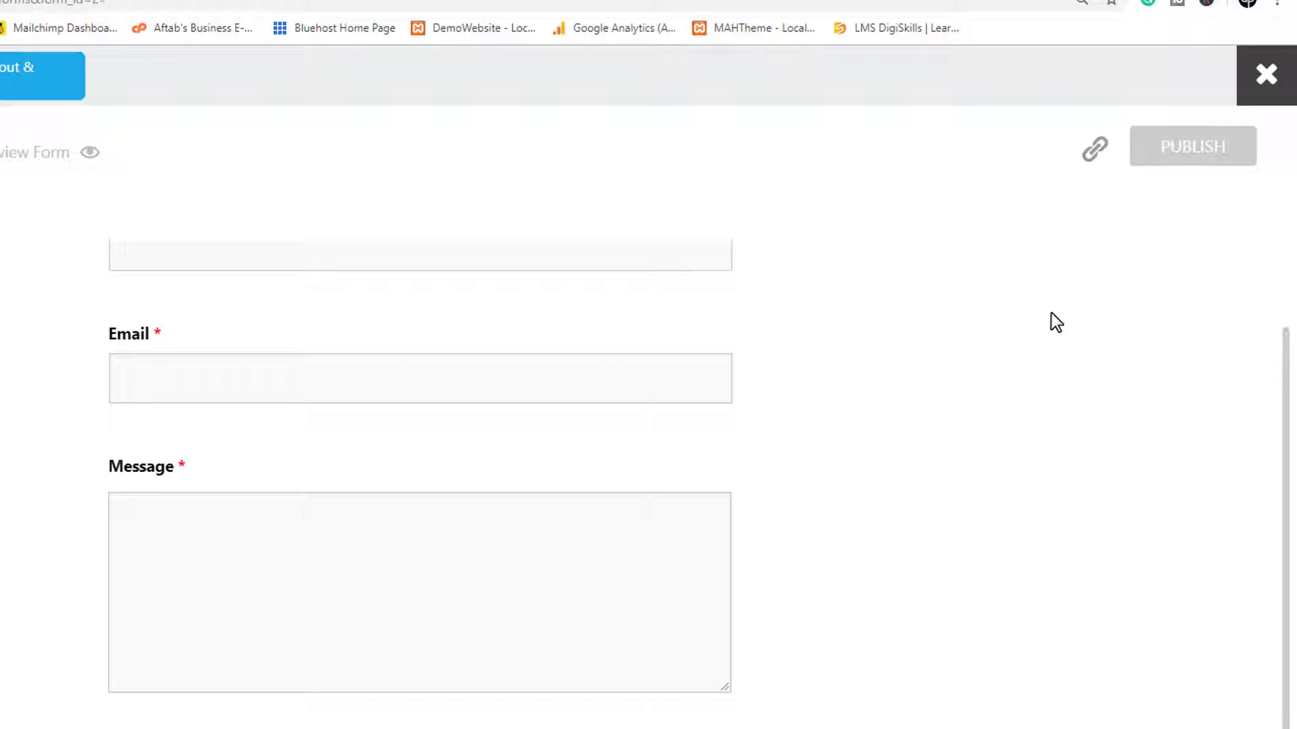
Close the form builder and open the Contact page for editing, selecting its empty first paragraph block
click(1251, 94)
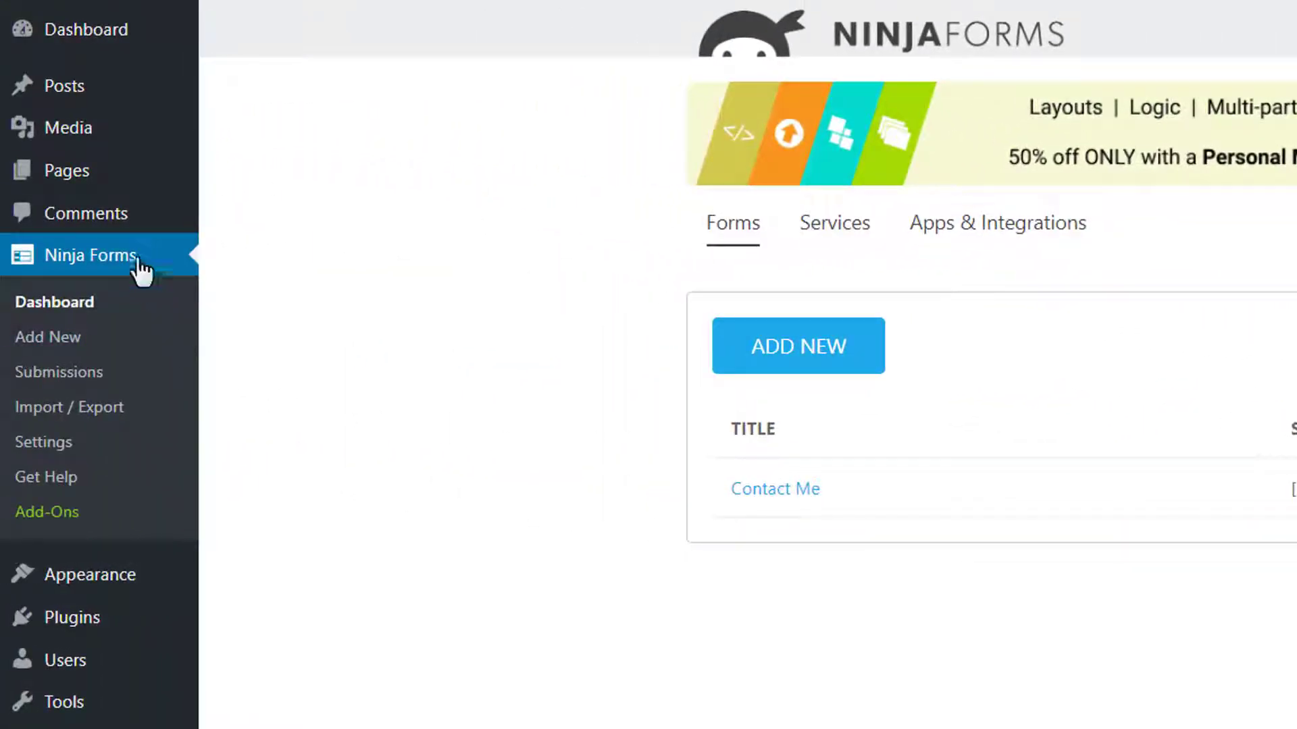
mouse_move(107, 184)
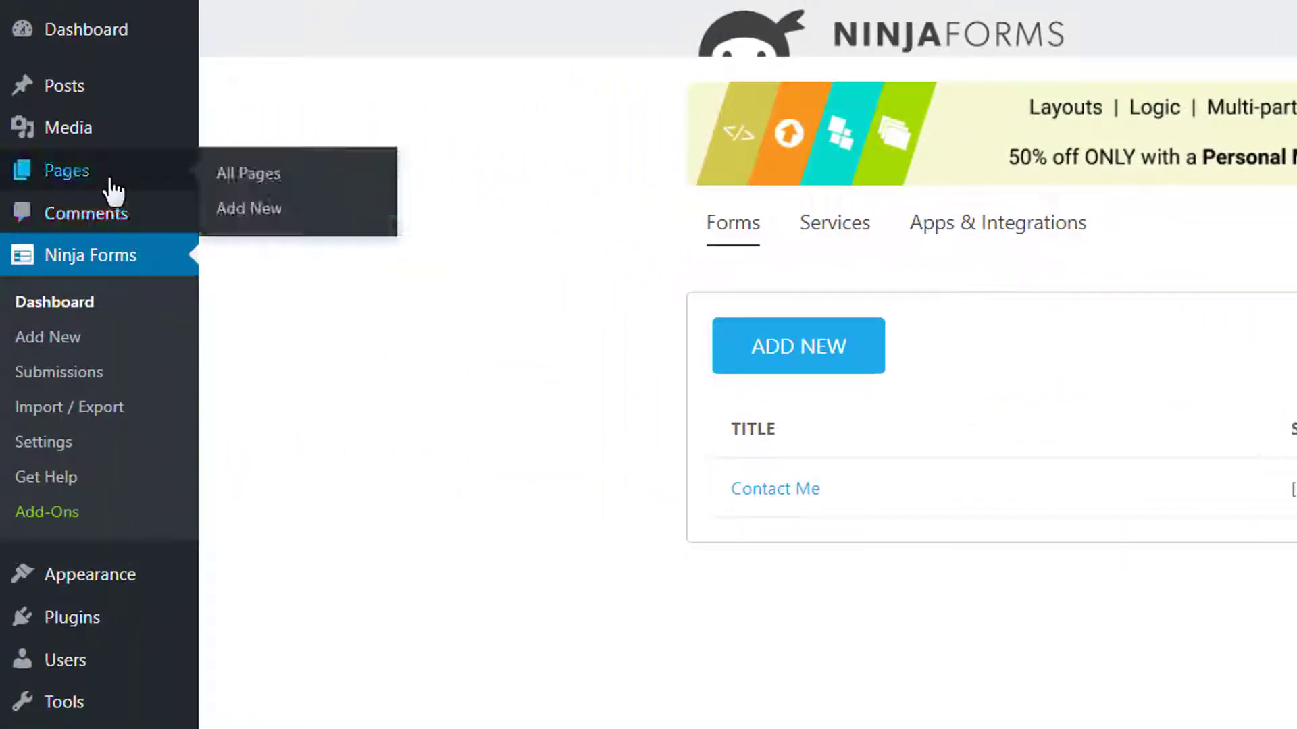
click(307, 177)
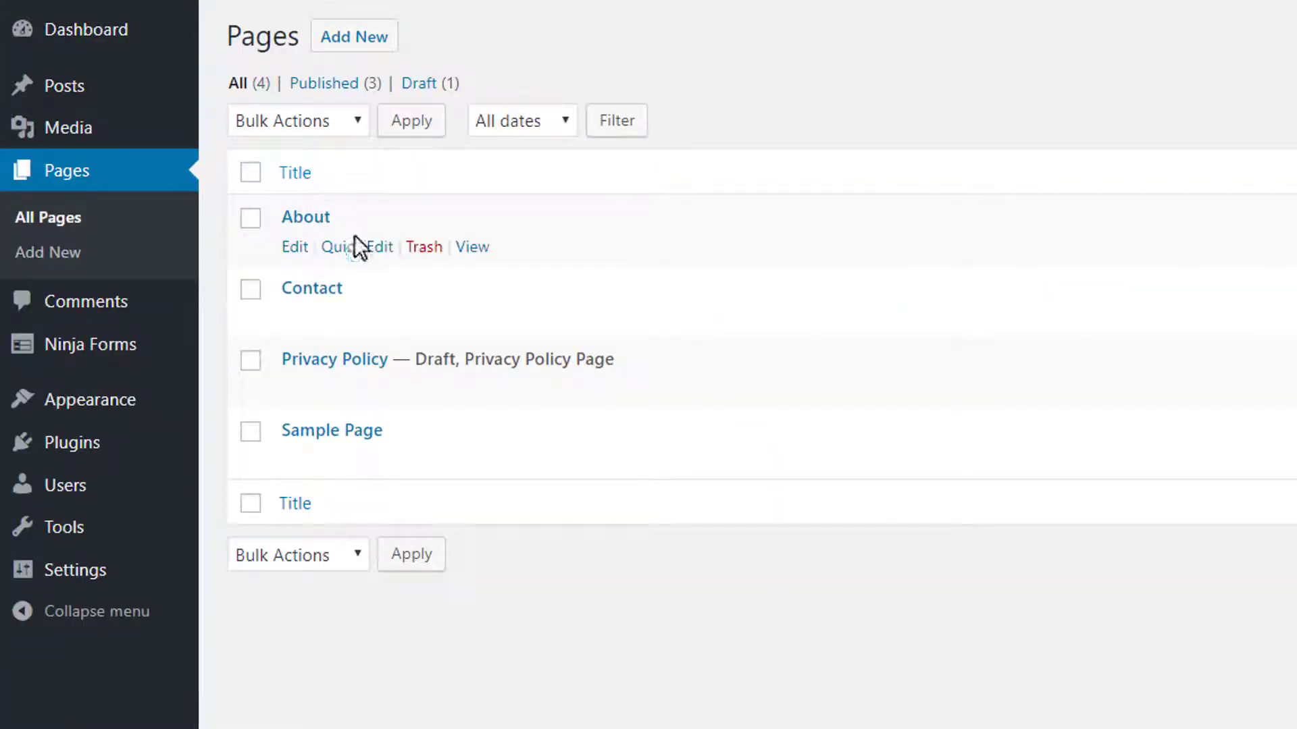
click(312, 296)
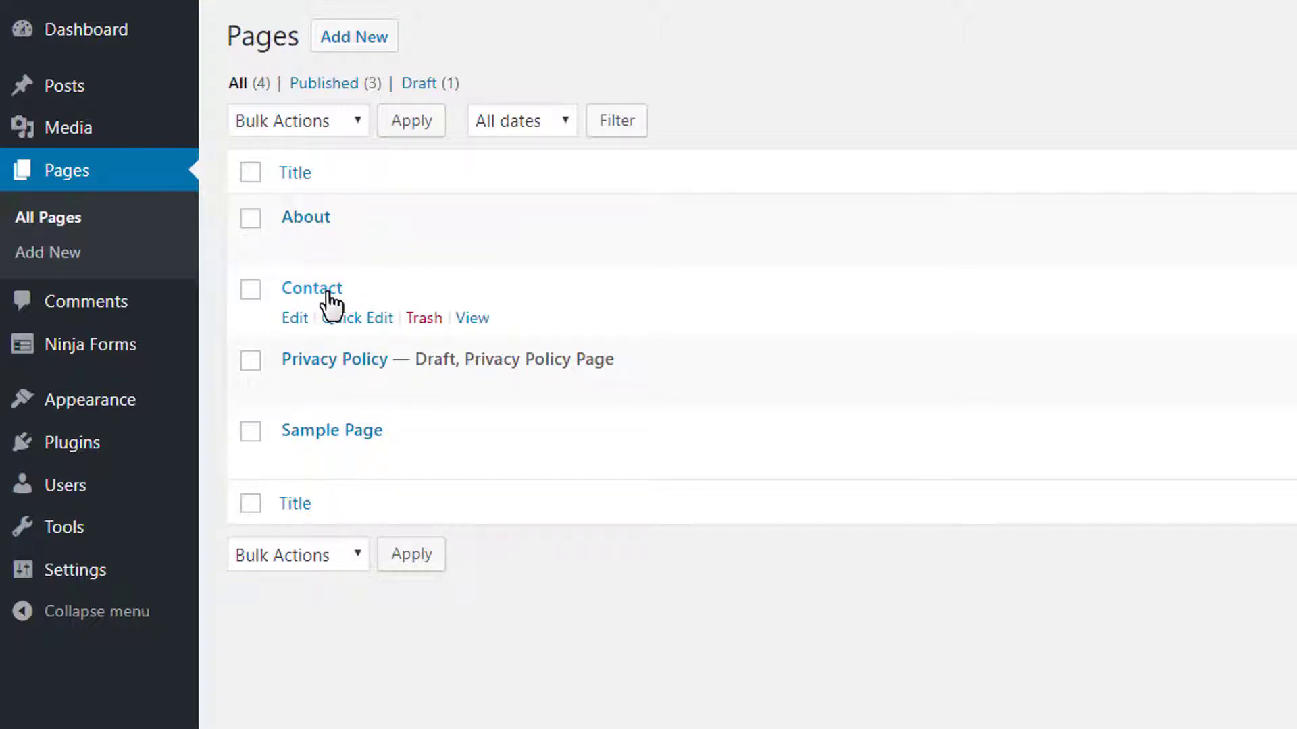
click(328, 290)
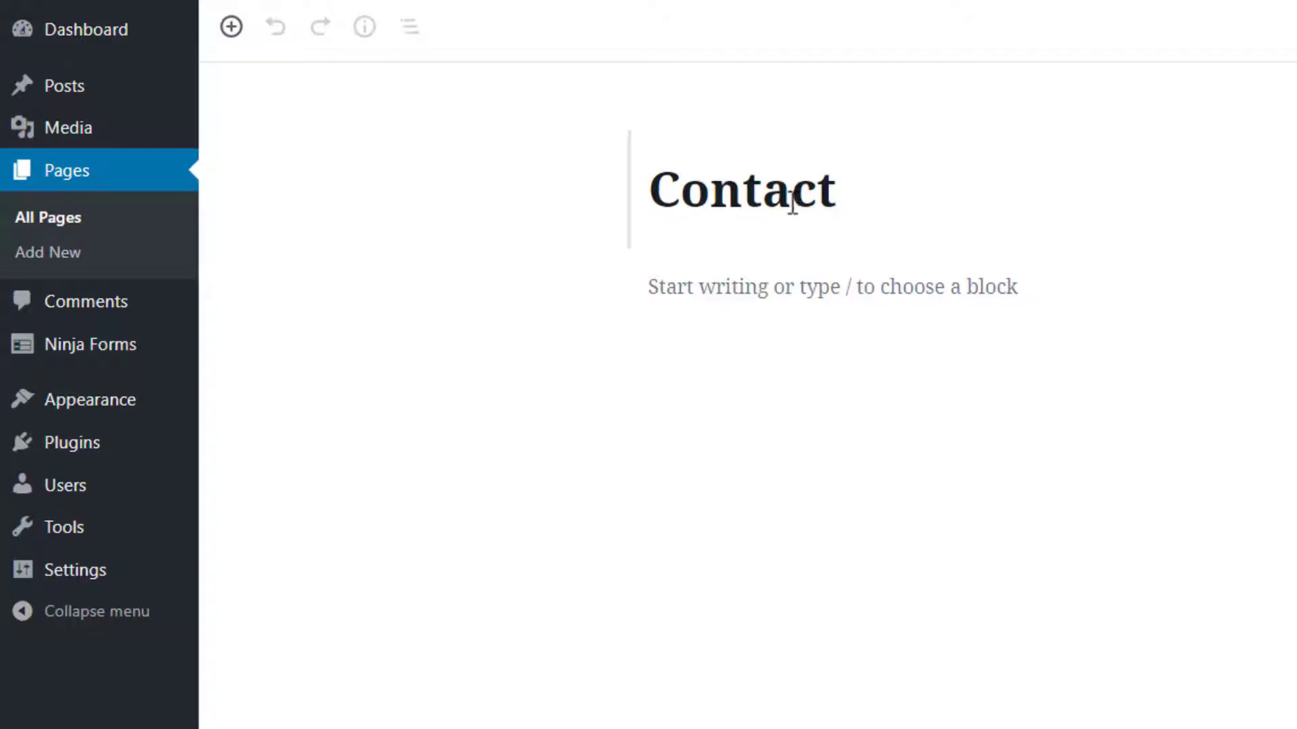
key(Return)
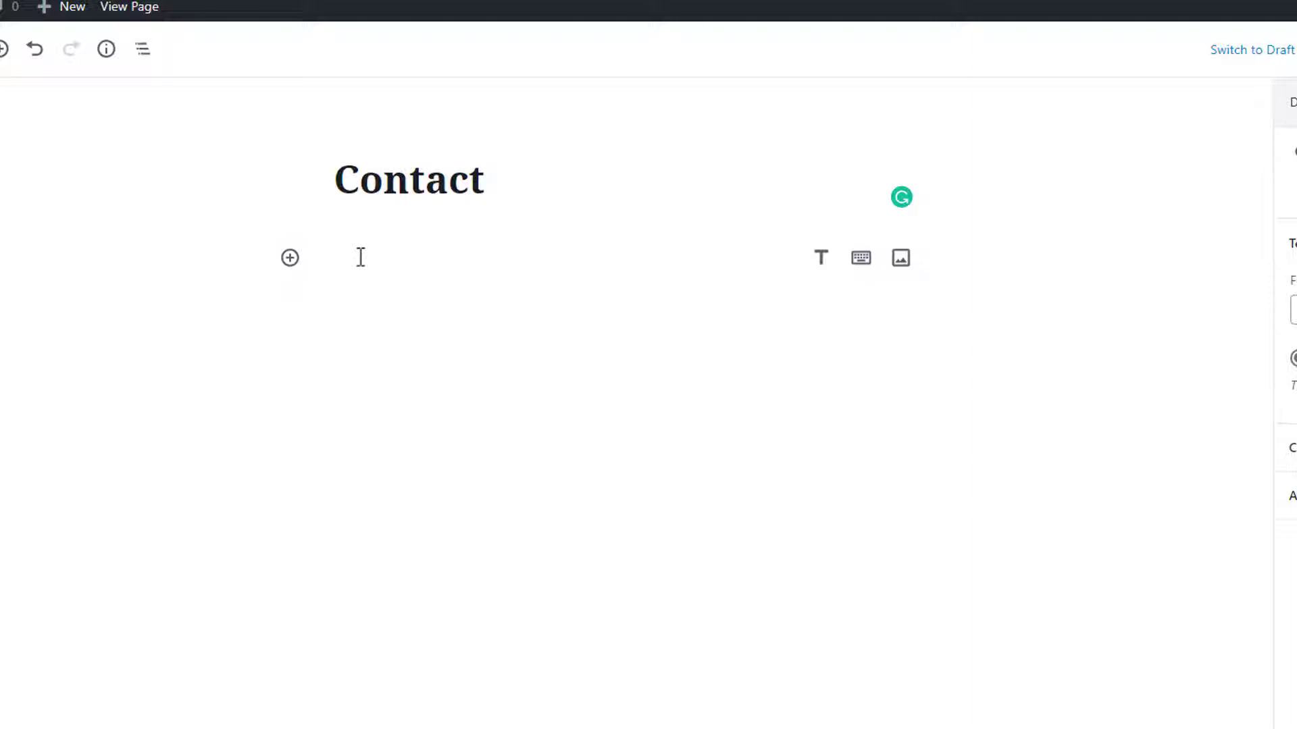
click(359, 257)
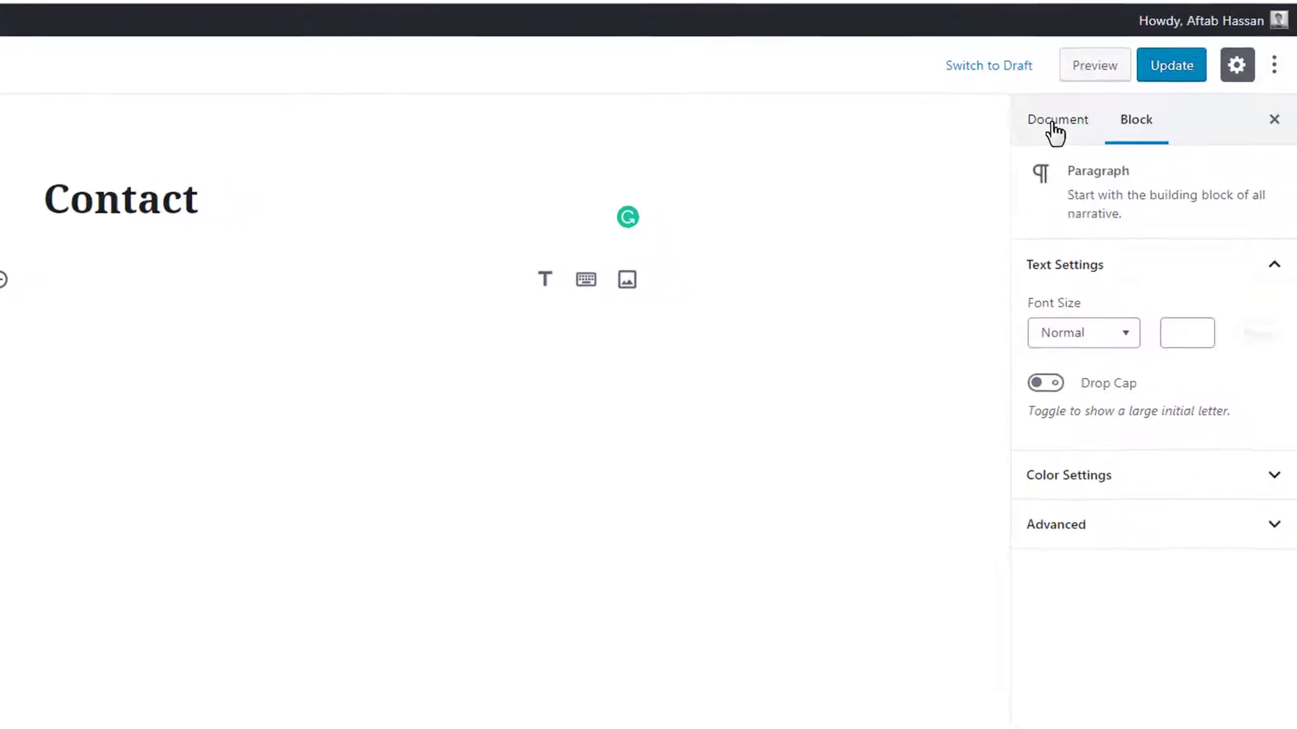
Append the Contact Me Ninja Form to the Contact page and update the page
click(1026, 173)
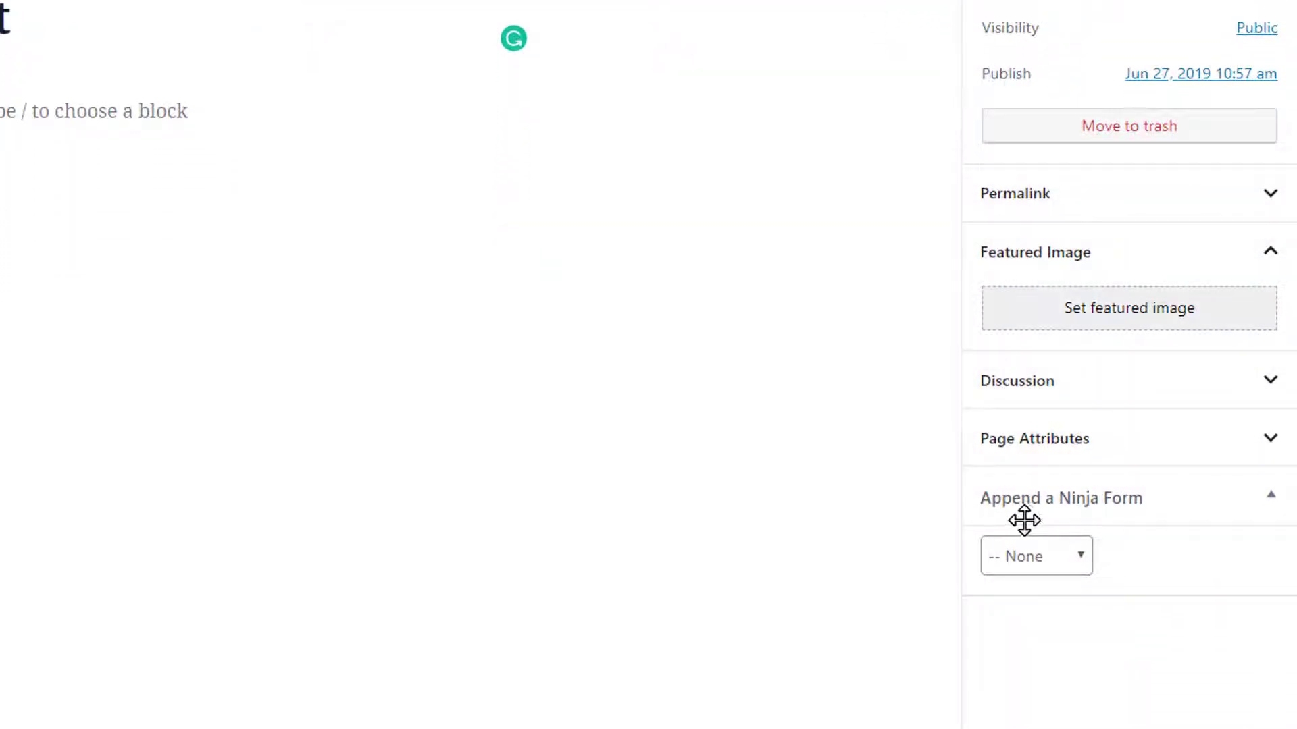
click(1171, 508)
click(1171, 507)
click(1068, 558)
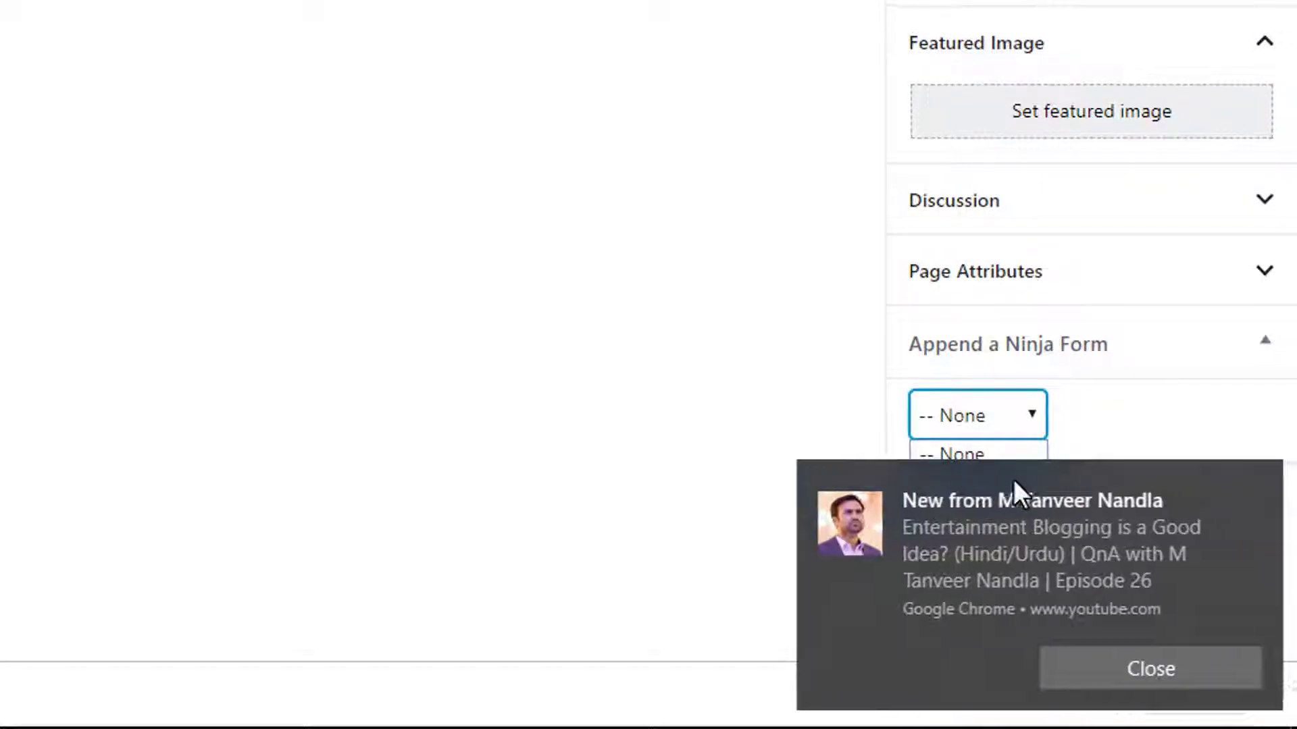
click(1251, 482)
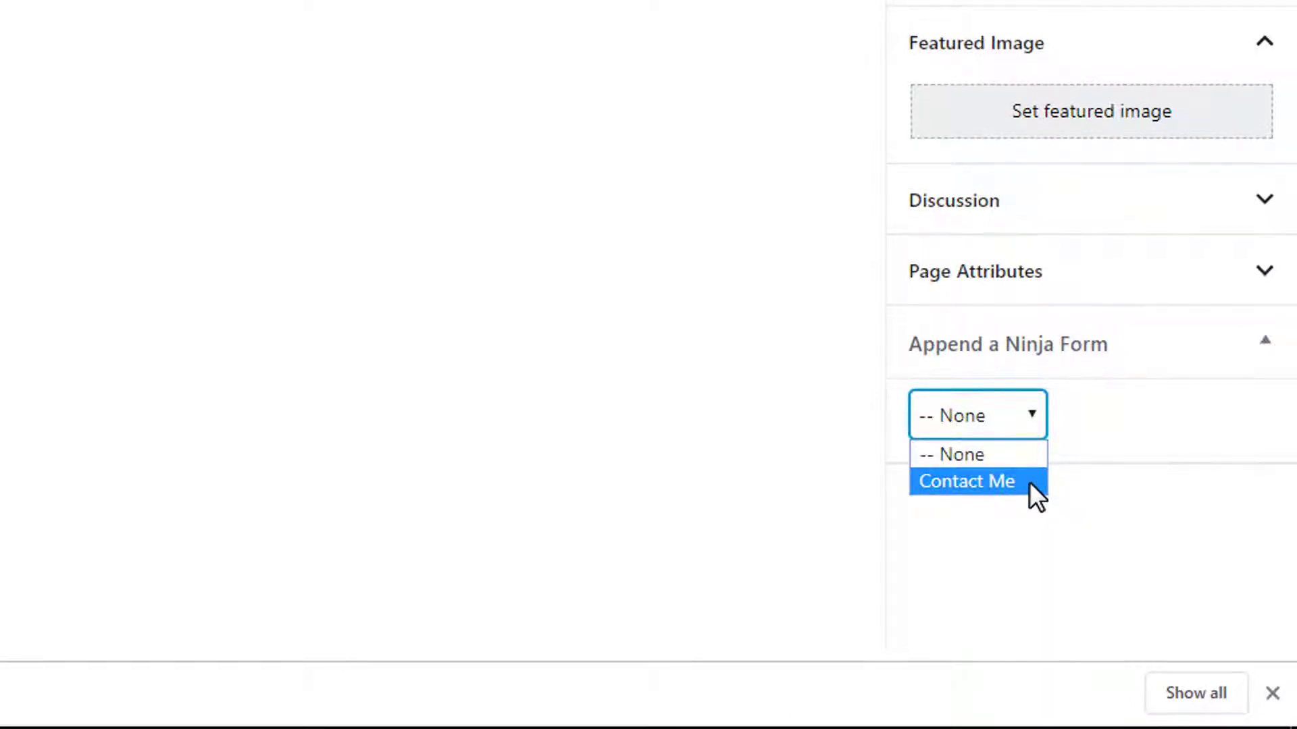
click(1029, 480)
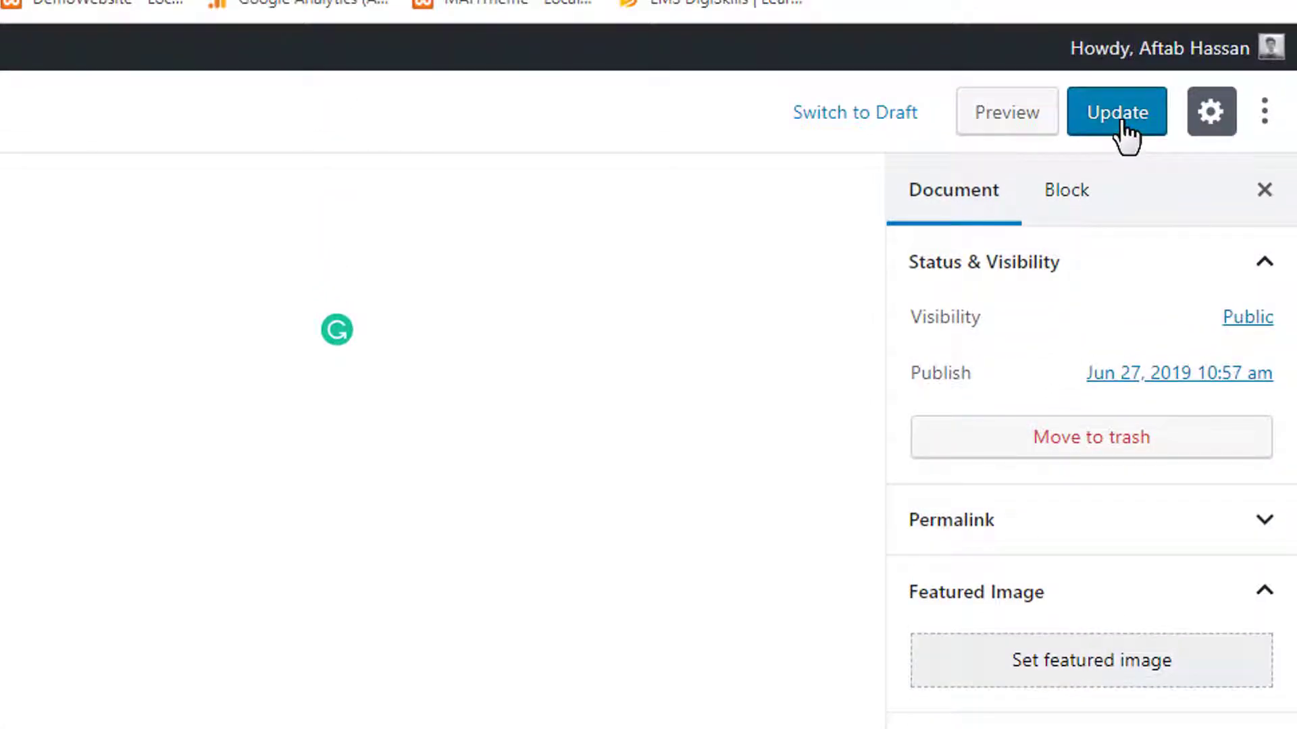
click(1120, 116)
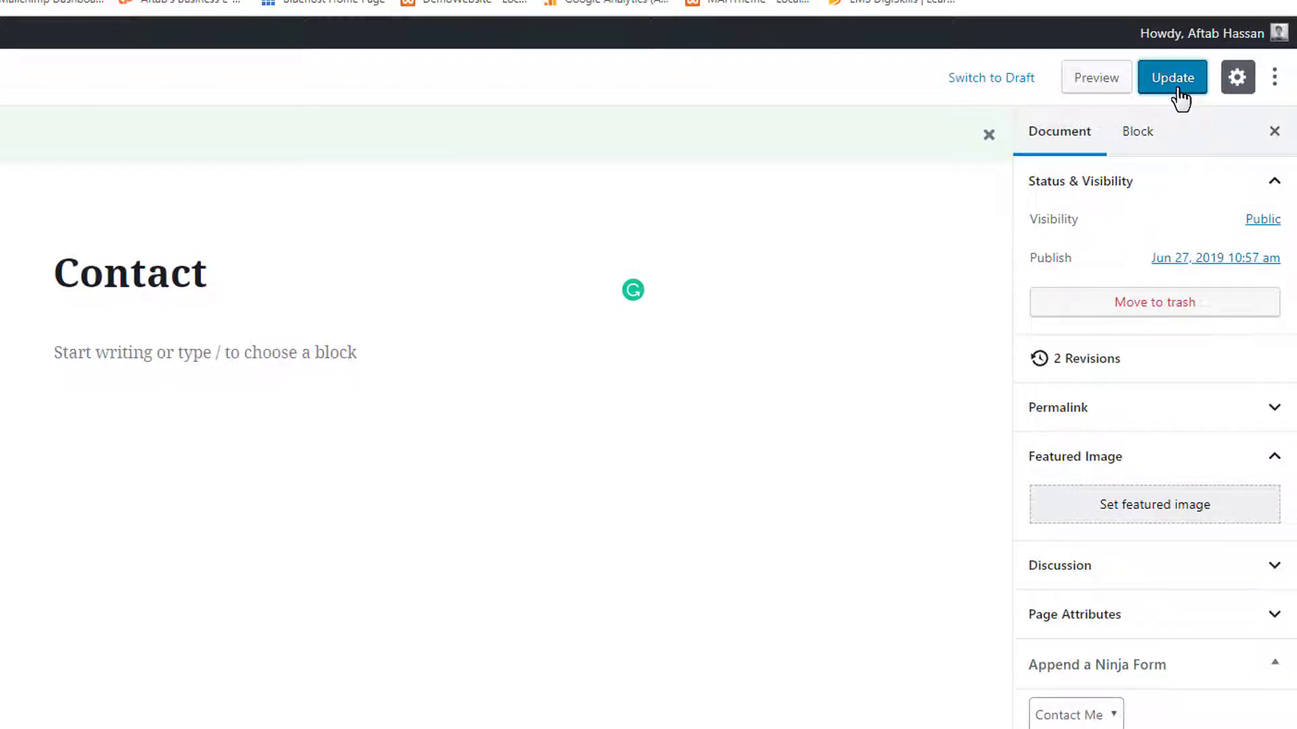
click(1176, 80)
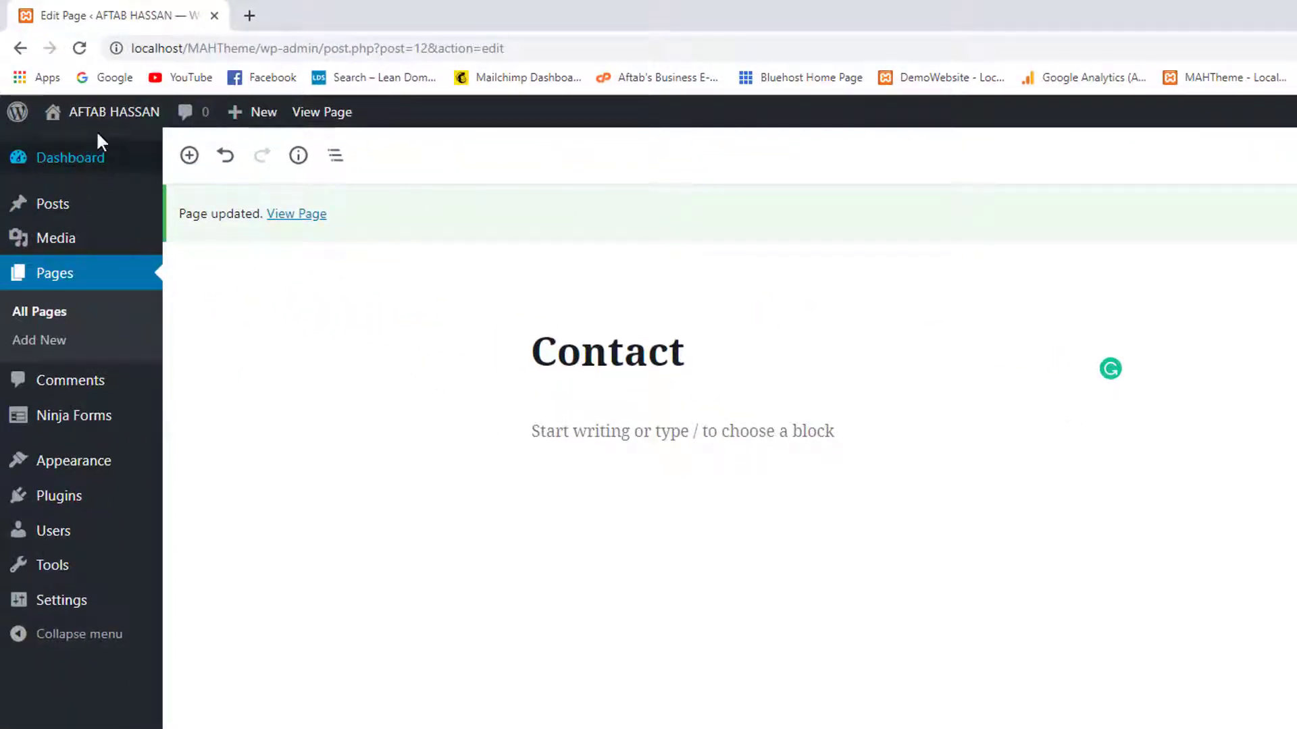
Visit the live site and open its Contact page
mouse_move(100, 130)
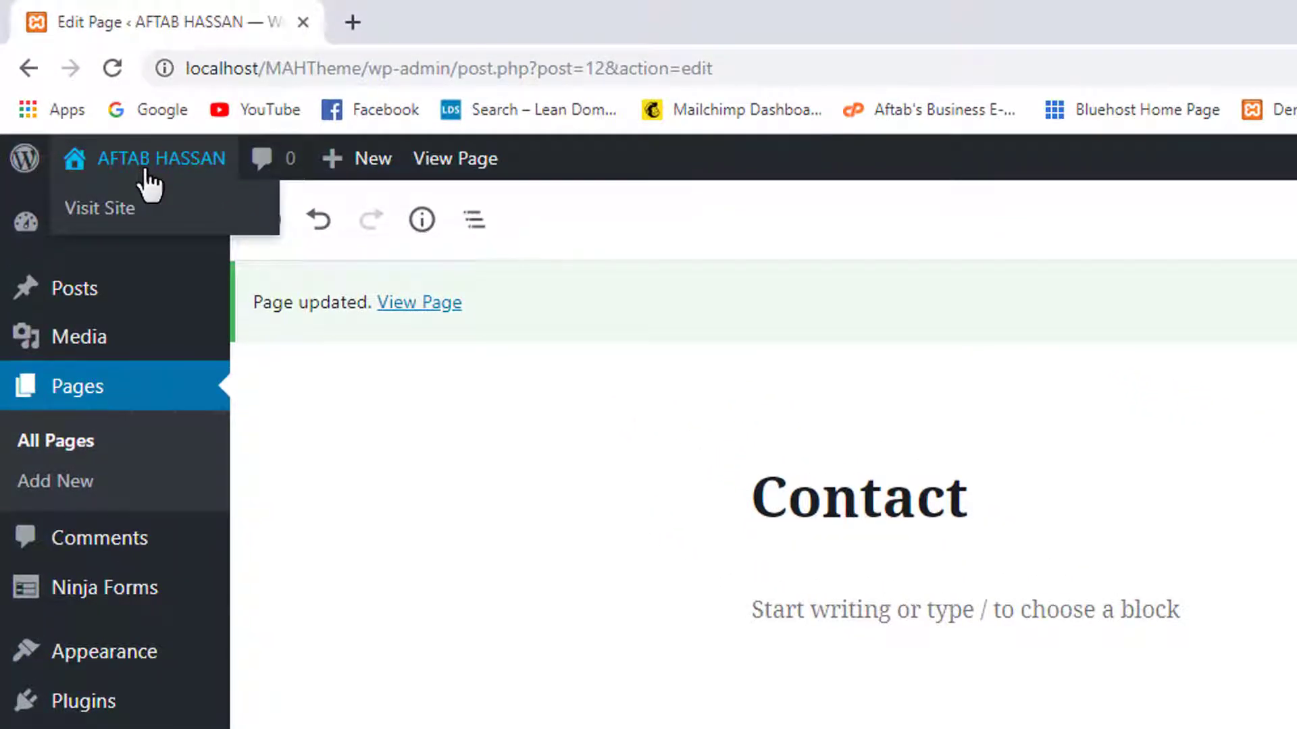
click(147, 175)
click(144, 217)
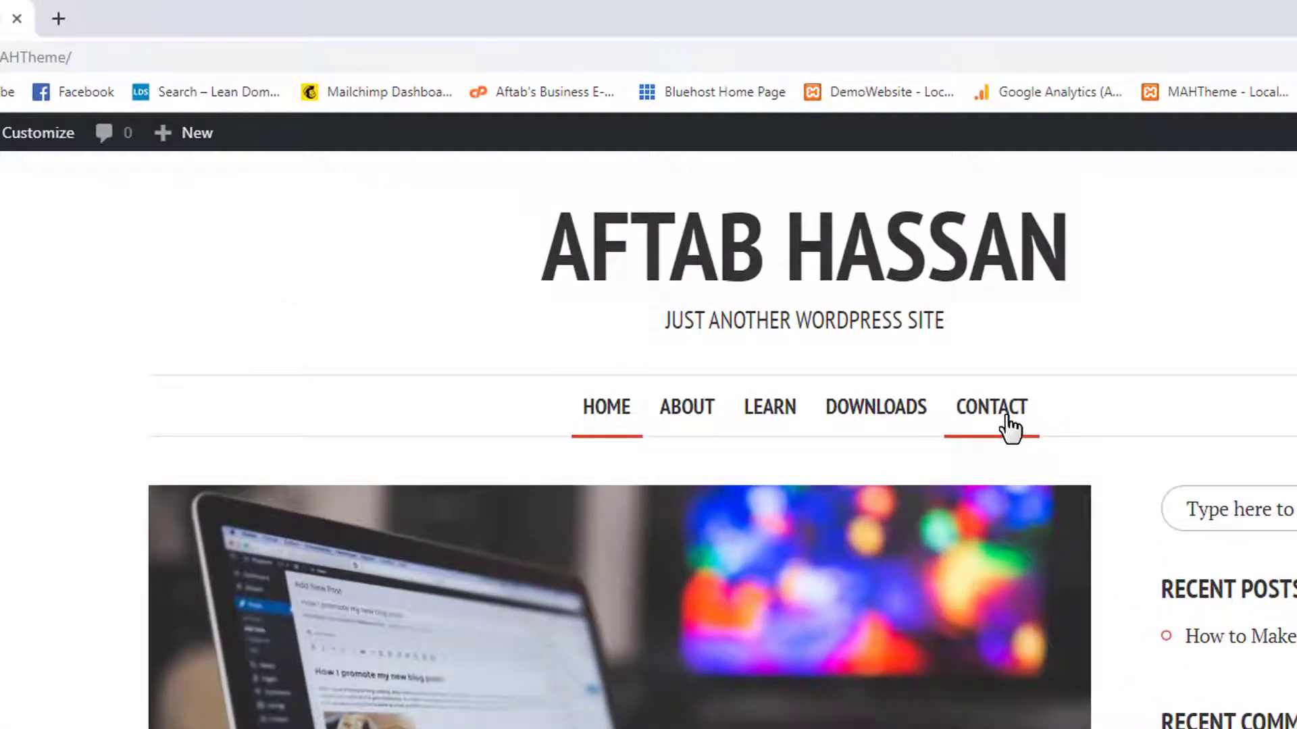
click(1010, 427)
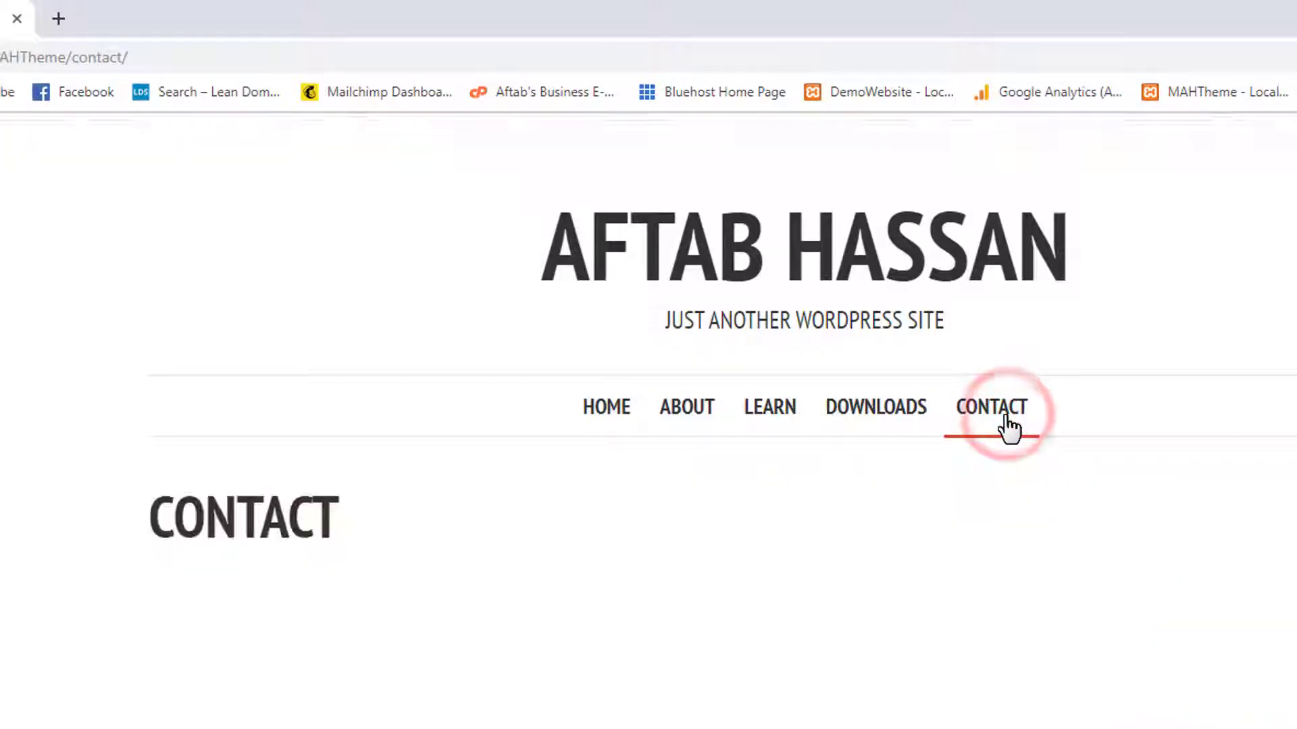
Examine the contact form on the live page, including its Name, Email and Message fields and submit button
scroll(1091, 188, down, 3)
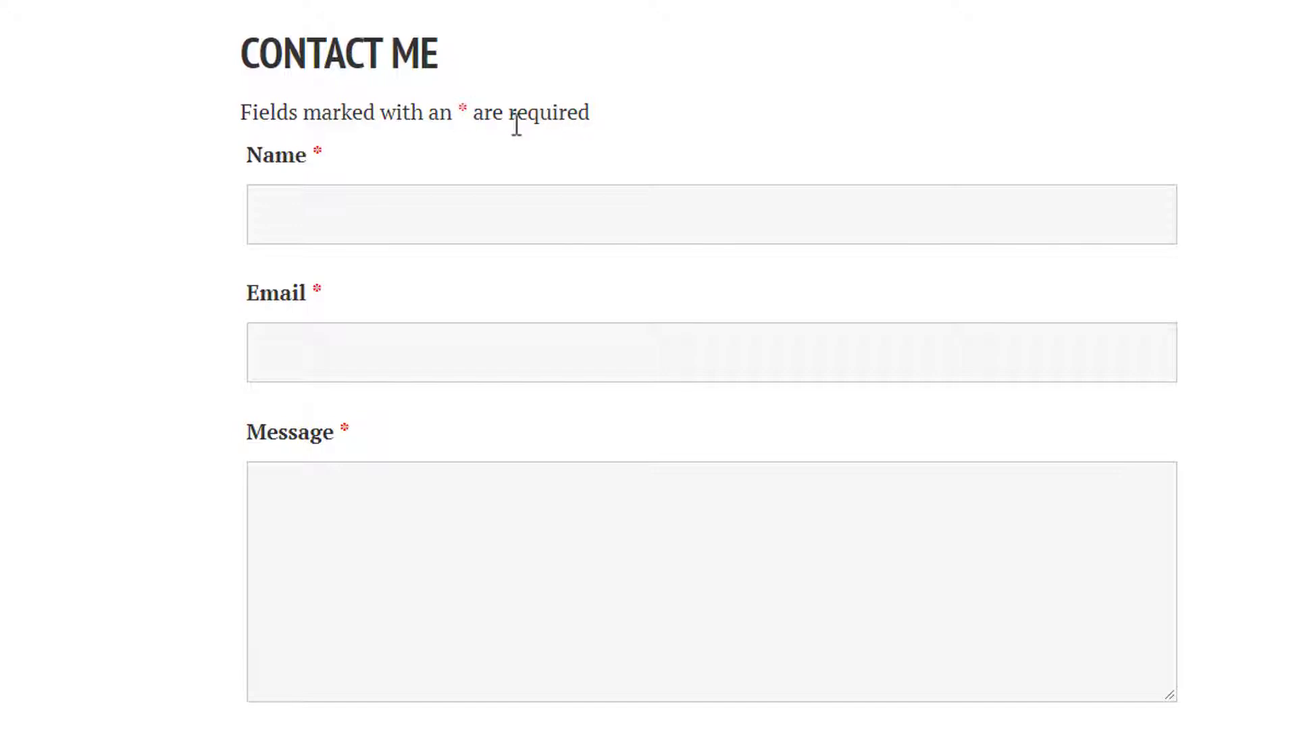
scroll(497, 217, down, 2)
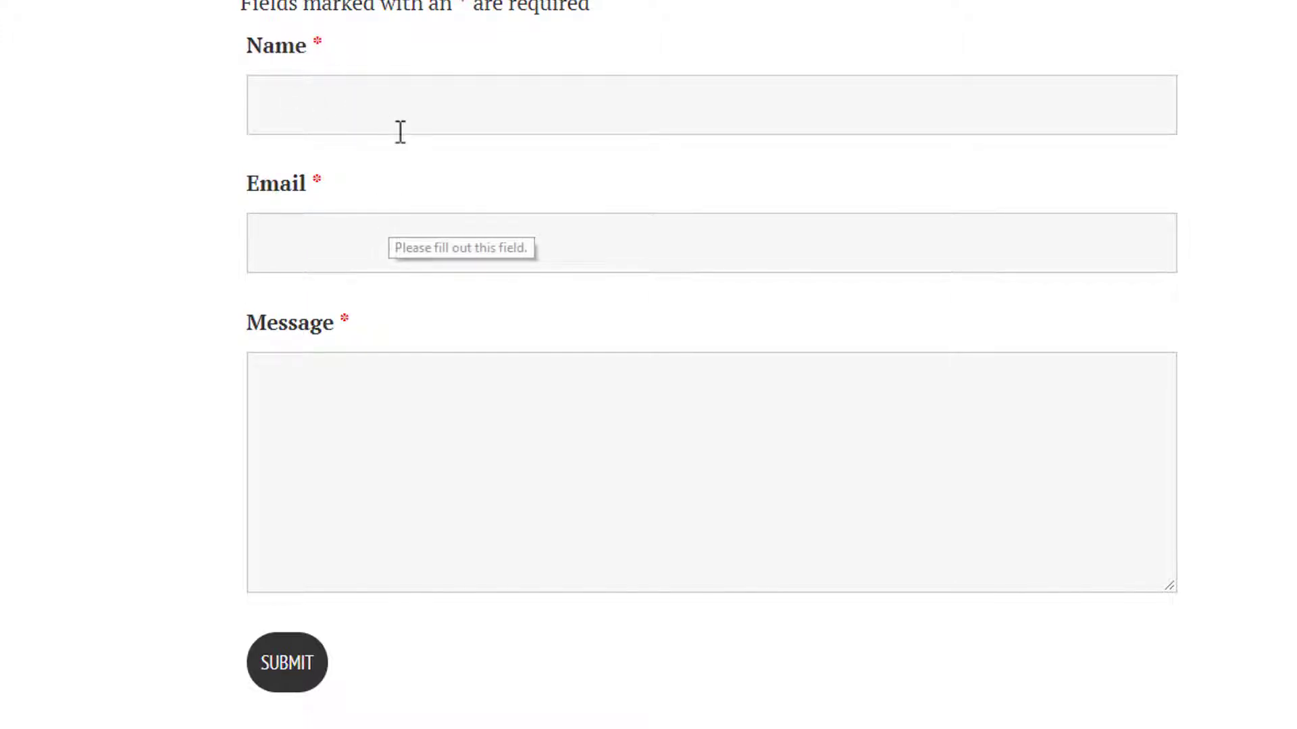
click(289, 660)
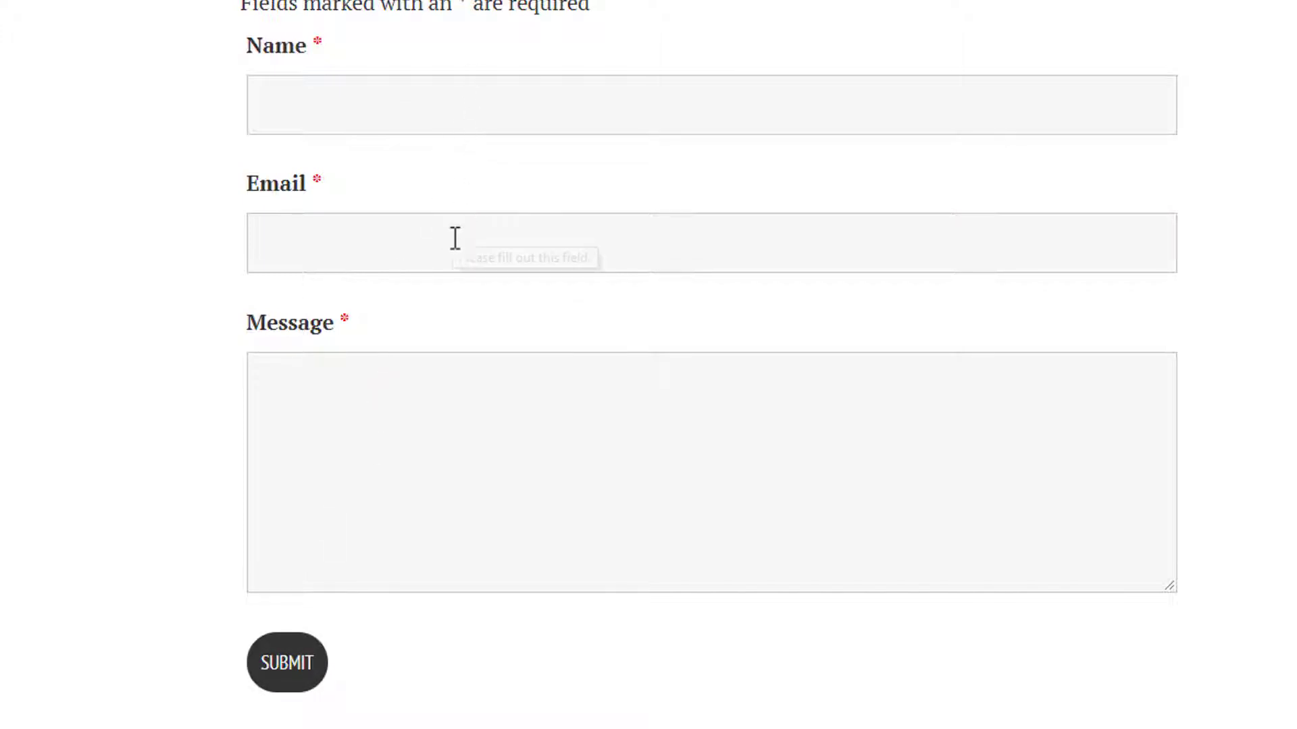
scroll(773, 402, up, 6)
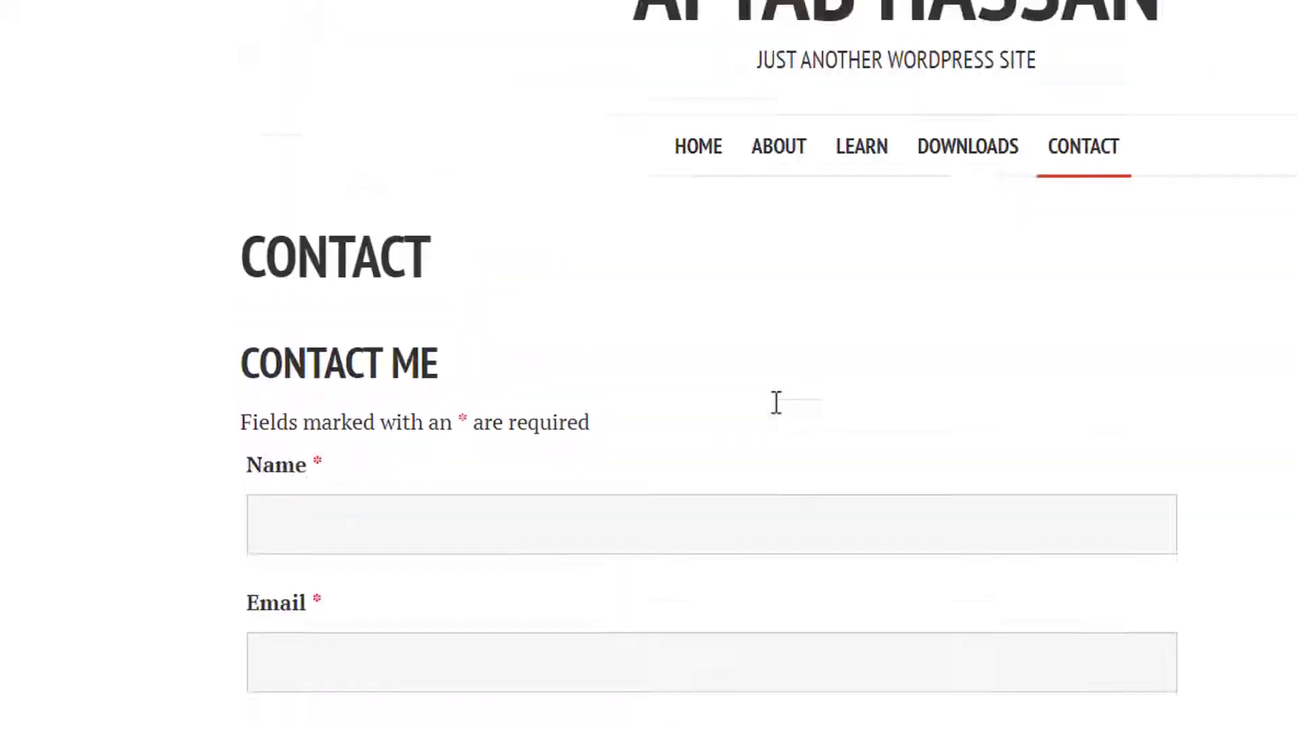
scroll(773, 411, down, 7)
scroll(781, 347, up, 7)
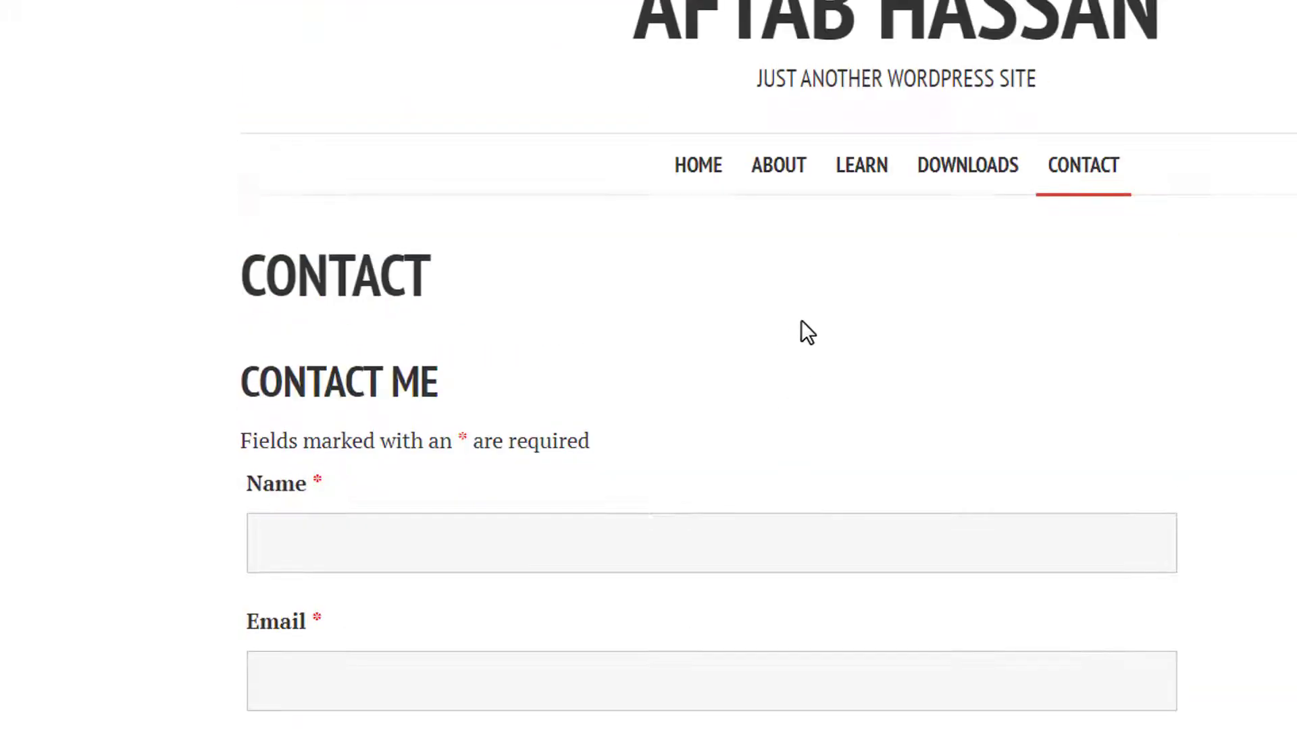
scroll(947, 266, down, 3)
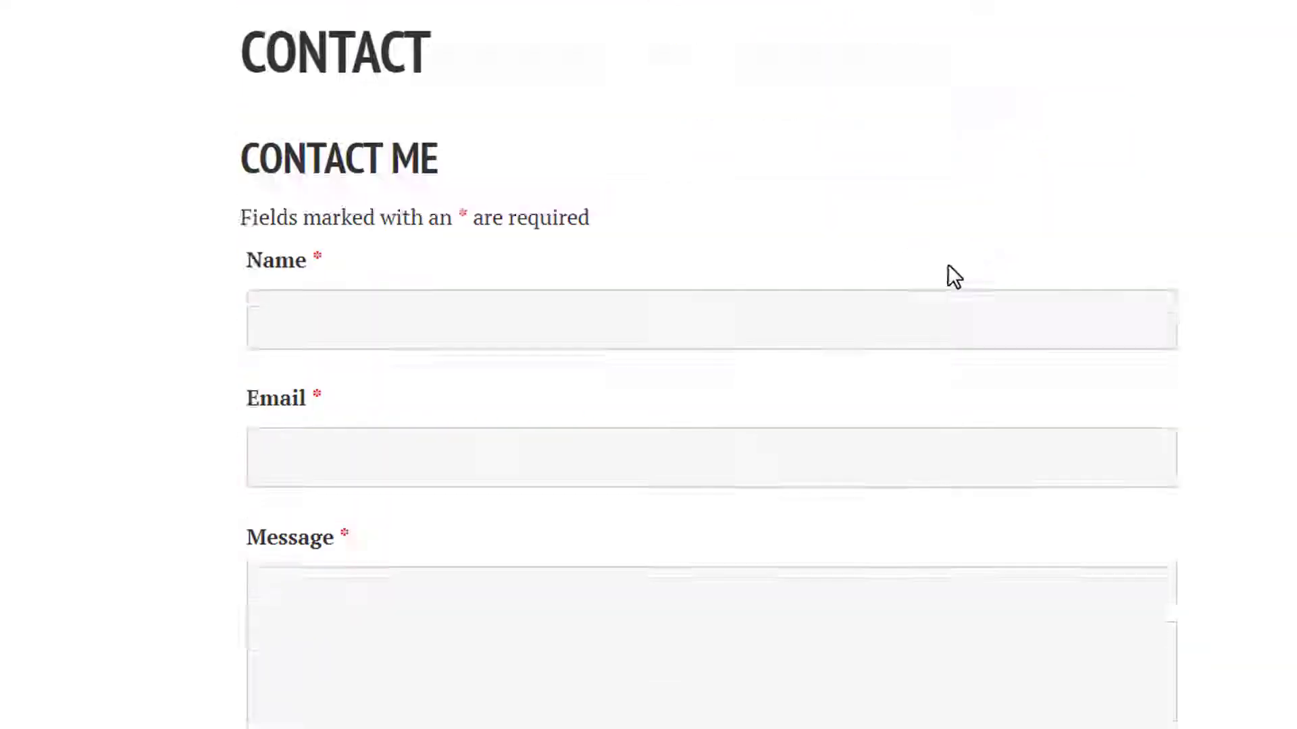
scroll(947, 265, down, 4)
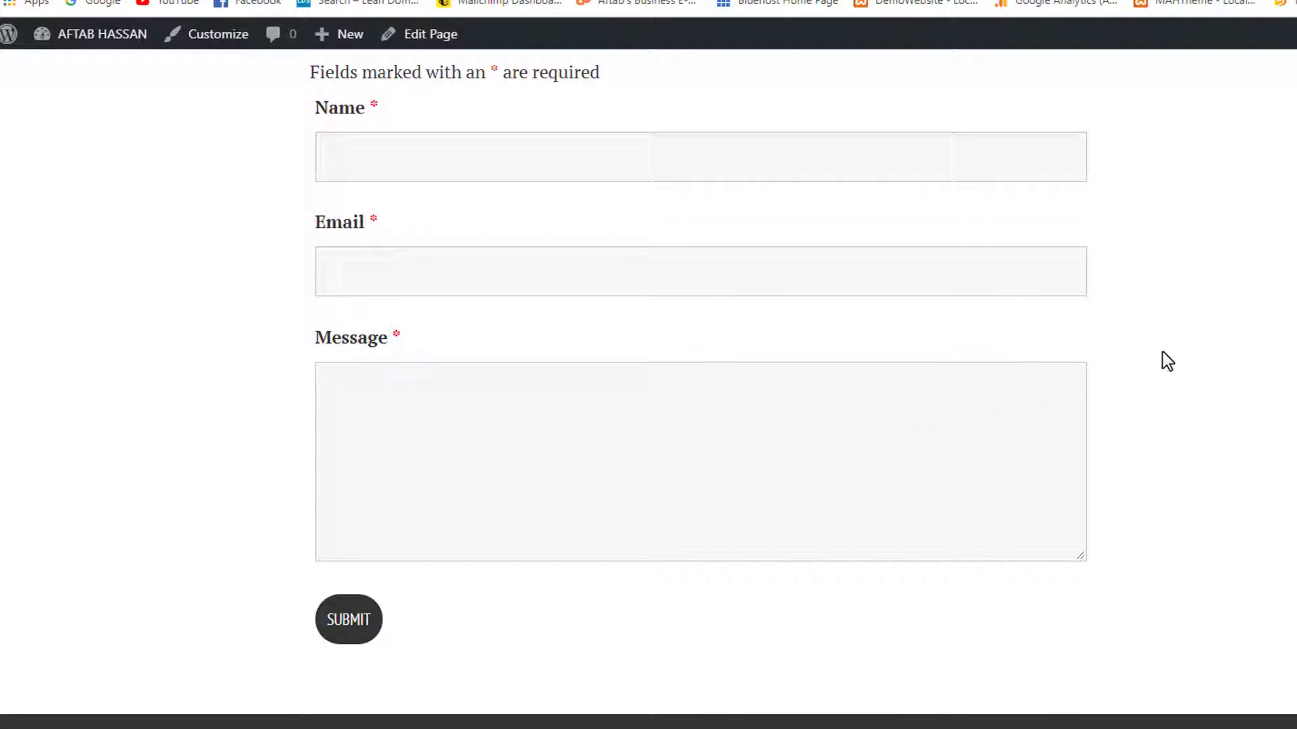
scroll(1160, 350, up, 6)
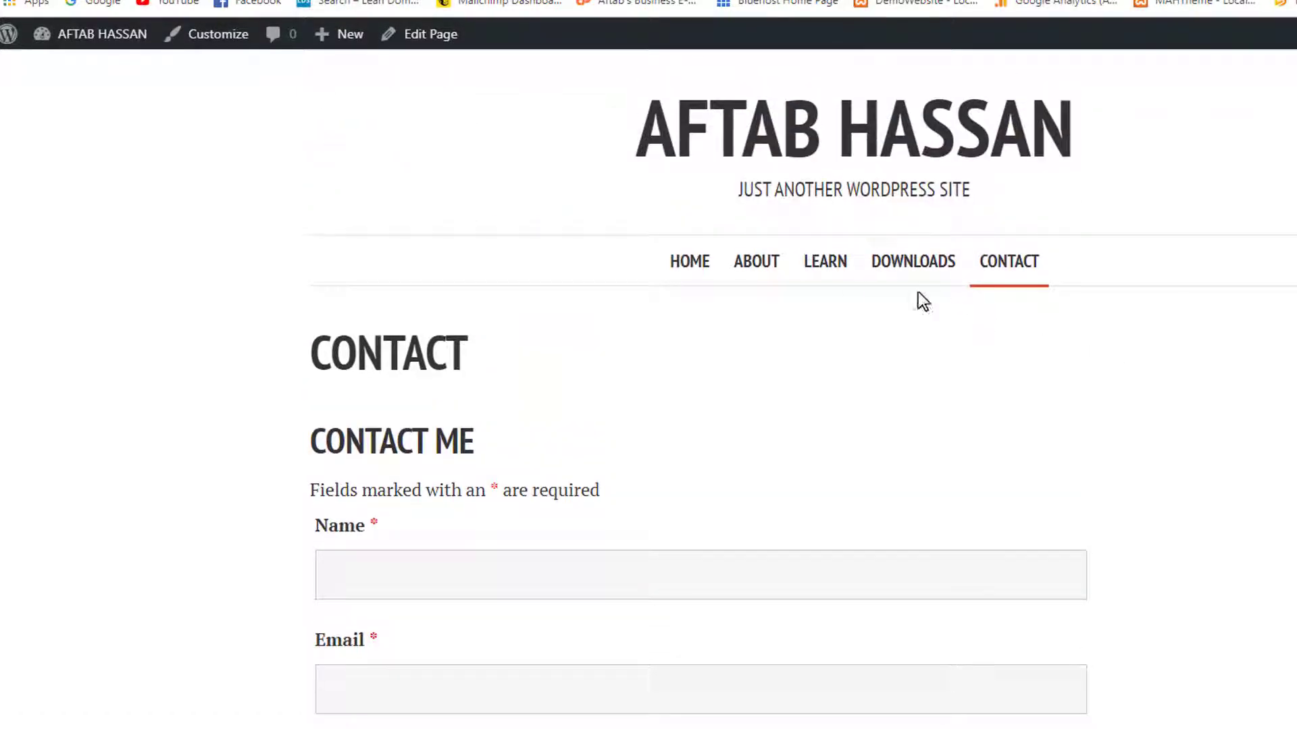
Return to the WordPress dashboard and open the Ninja Forms dashboard
mouse_move(95, 37)
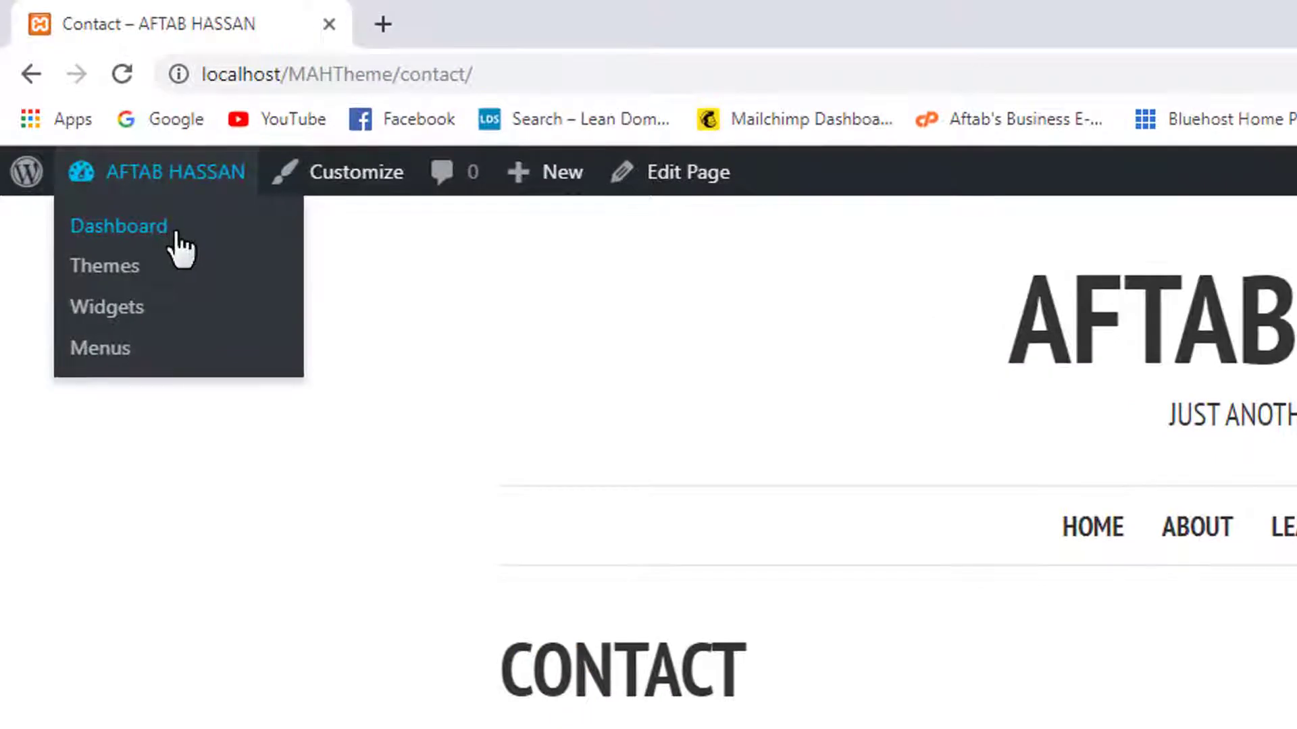
click(134, 174)
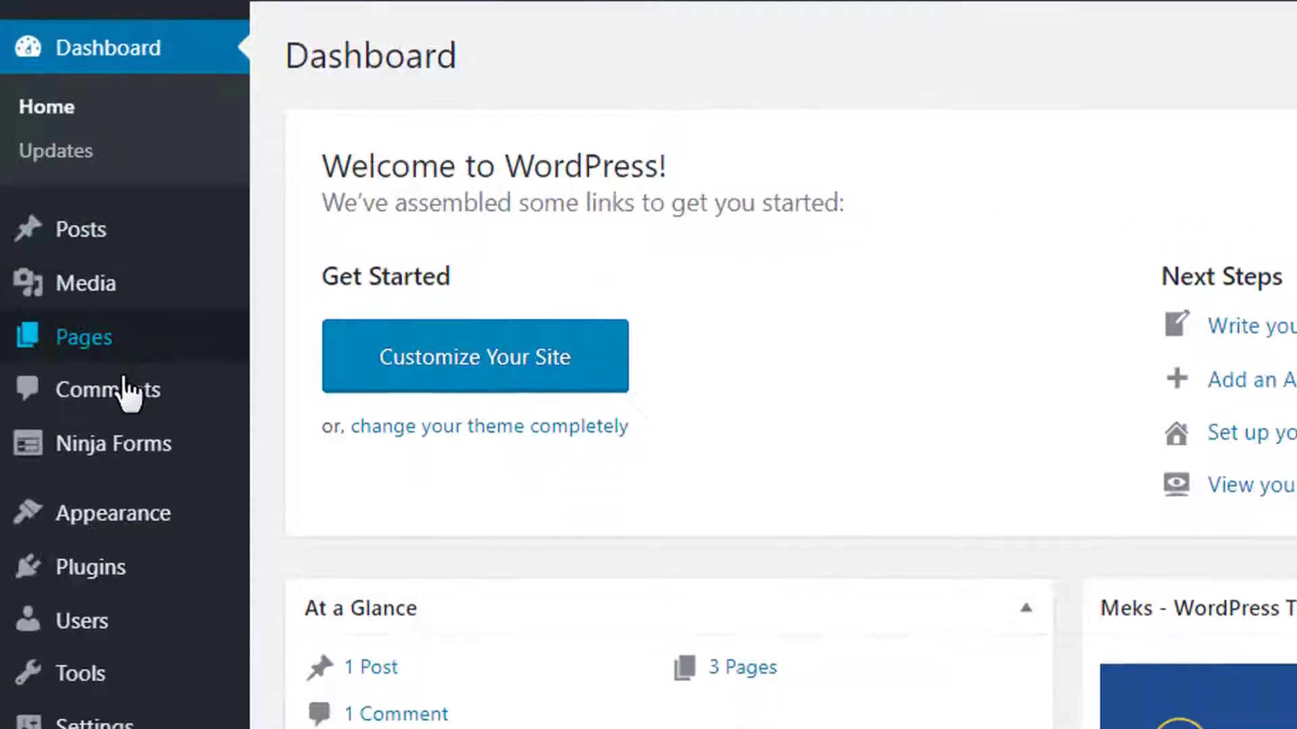
mouse_move(119, 618)
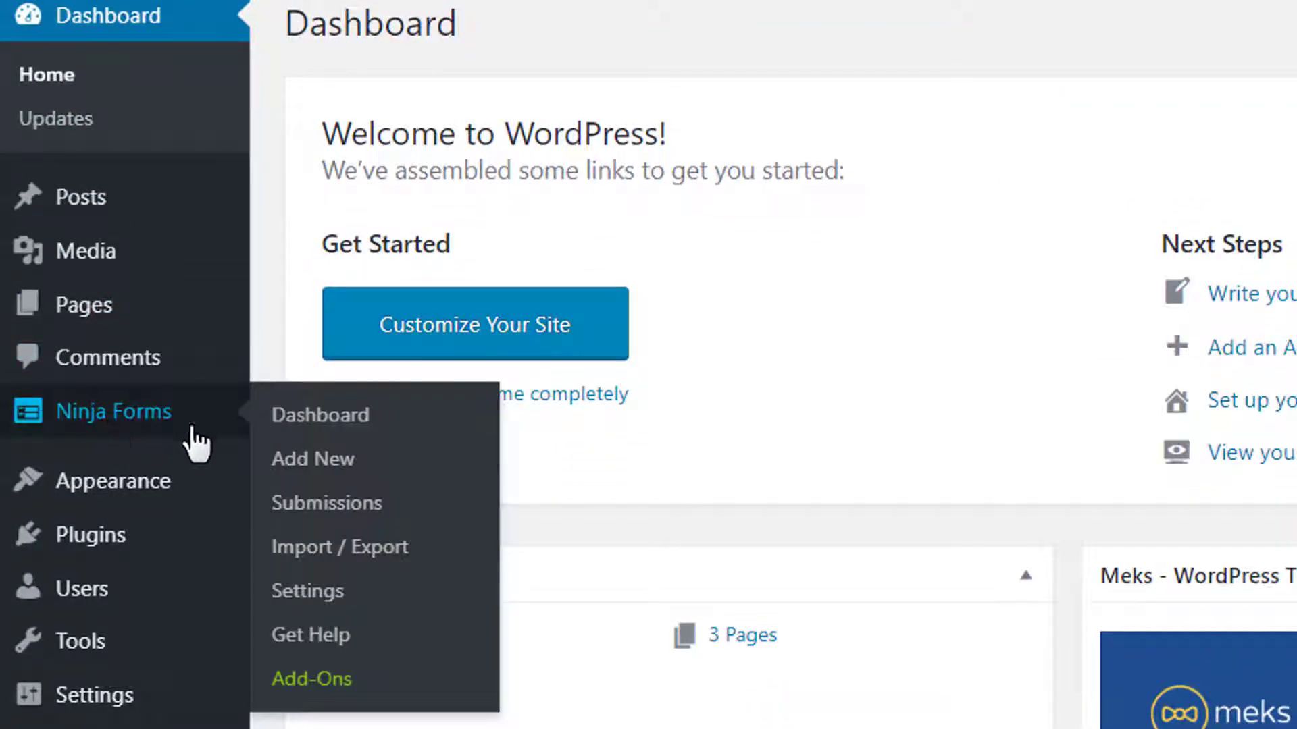
click(398, 414)
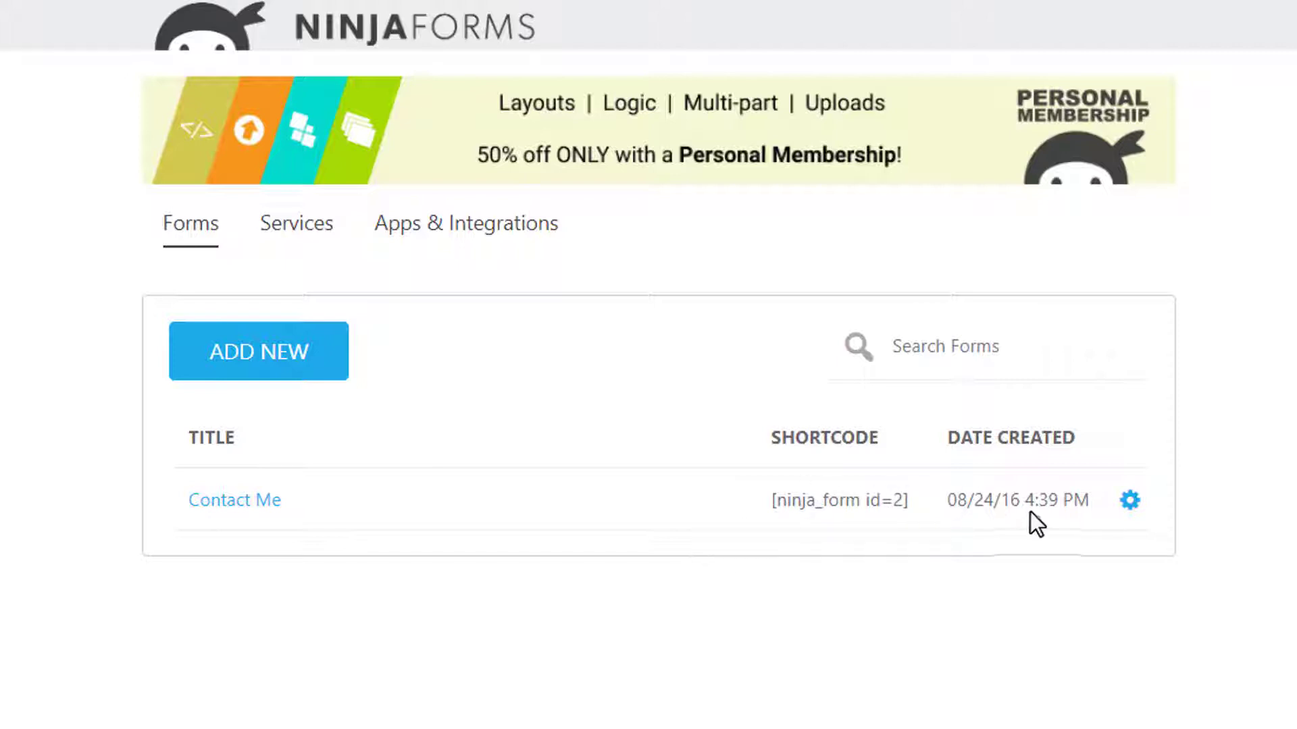
Delete the Contact Me form, entering DELETE as the confirmation text
click(1127, 502)
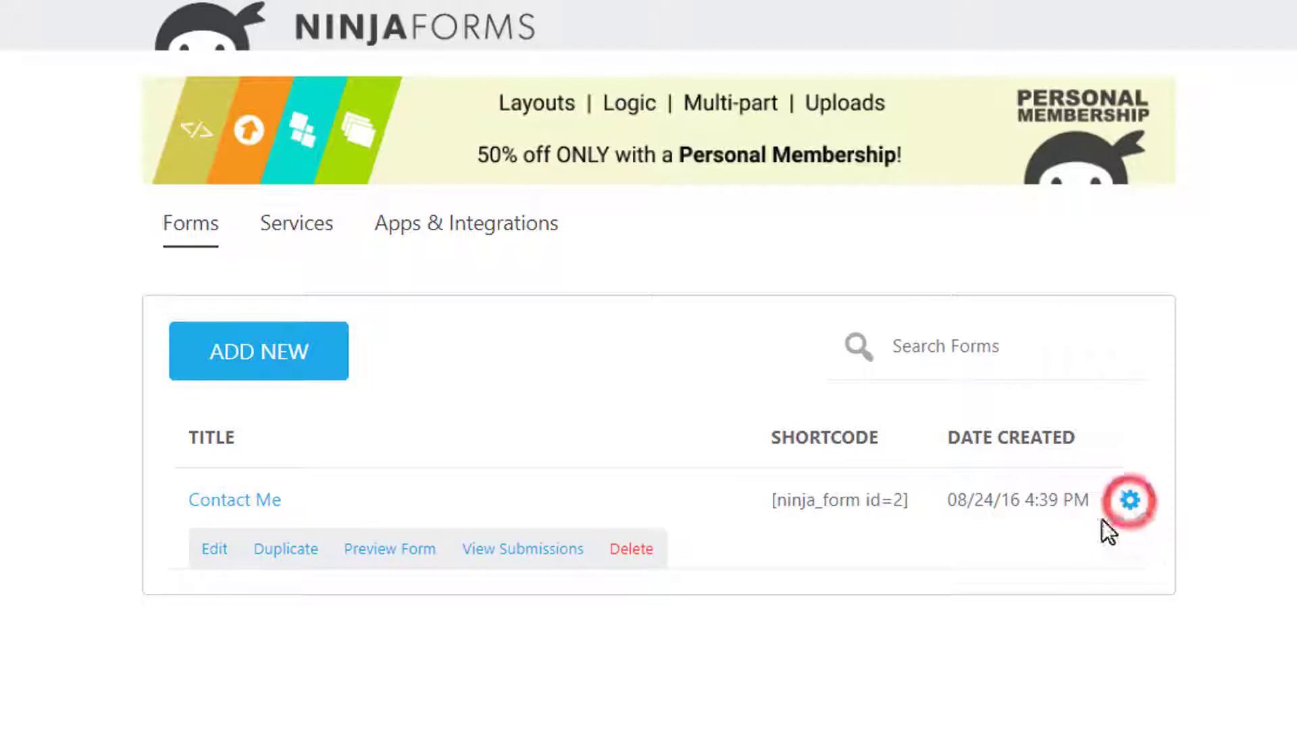
click(630, 549)
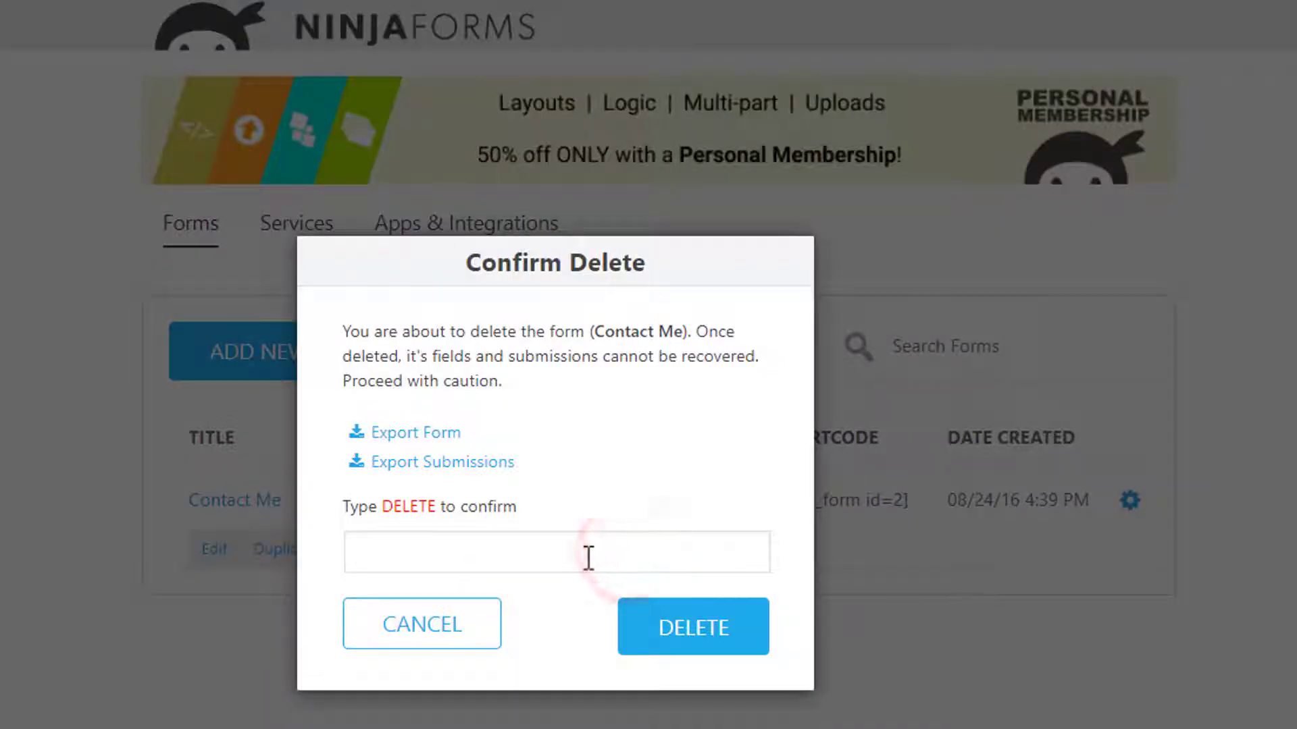
click(585, 553)
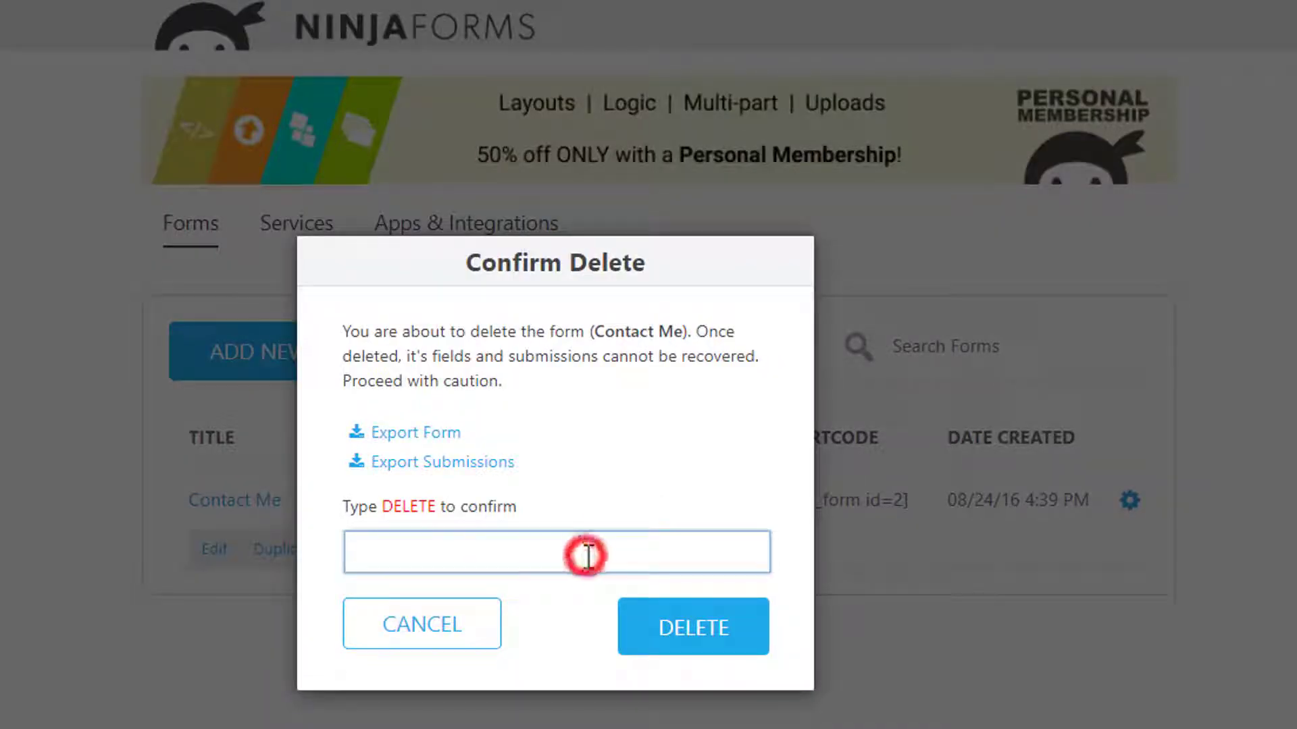
text(DELETE)
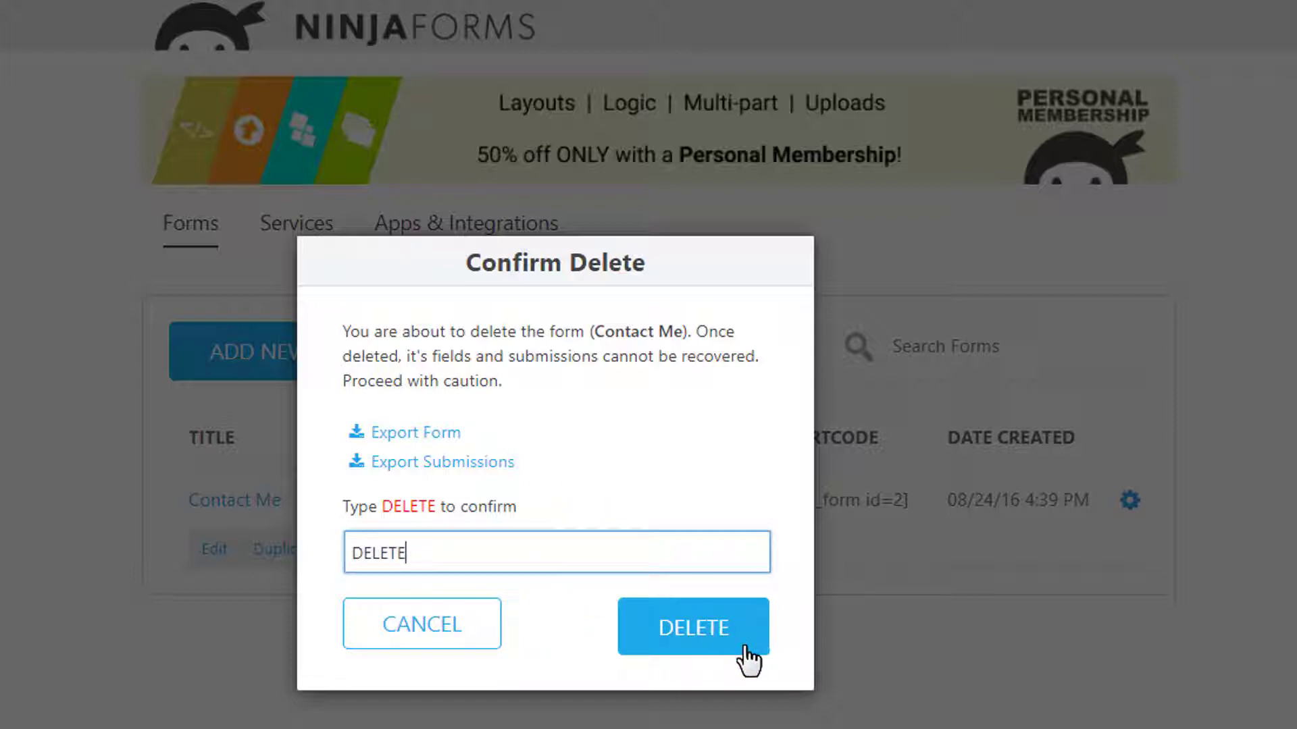
click(745, 648)
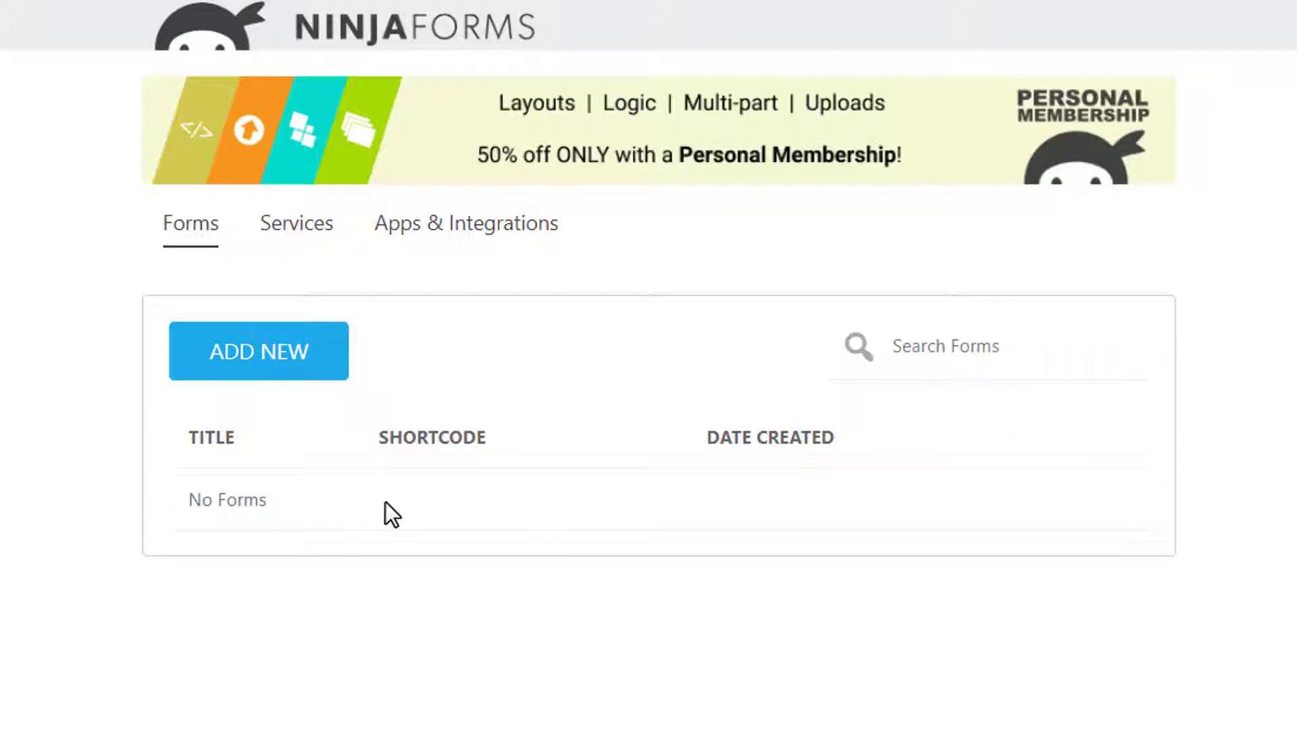
Start a new form in Ninja Forms from the Blank Form template
click(323, 378)
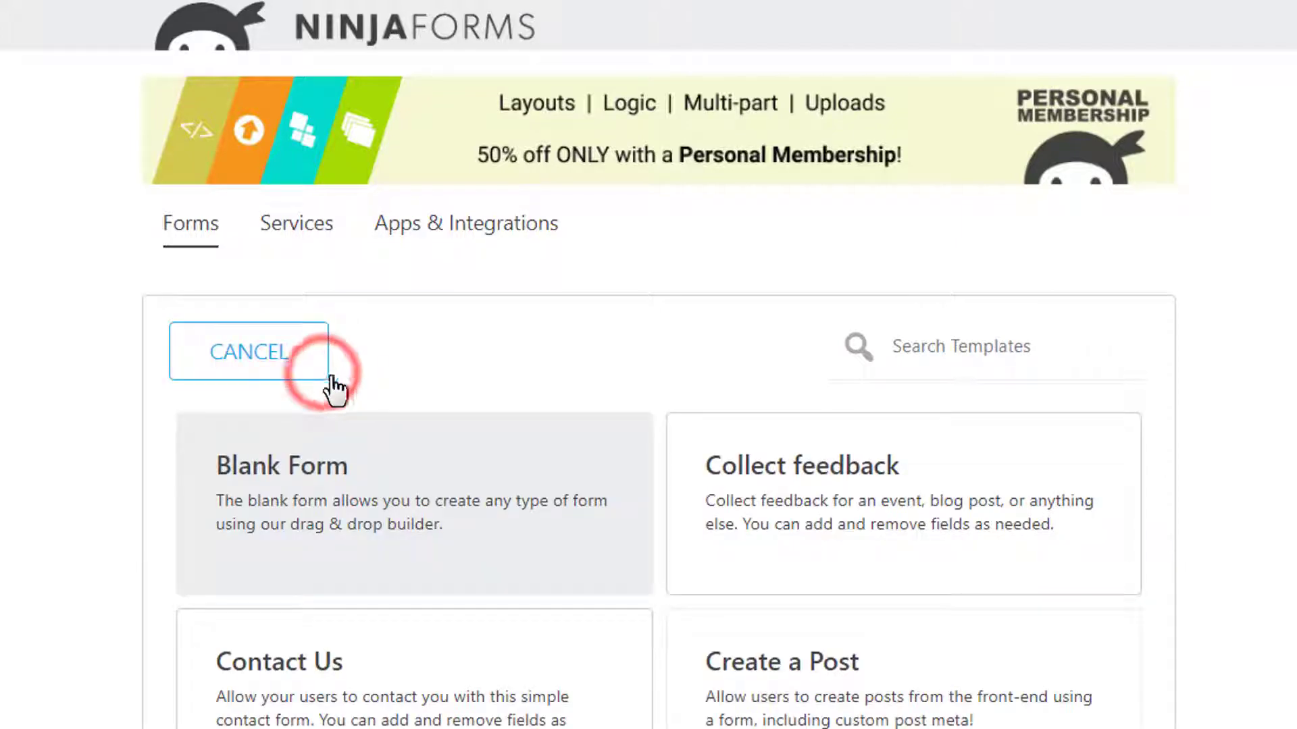
scroll(600, 425, down, 4)
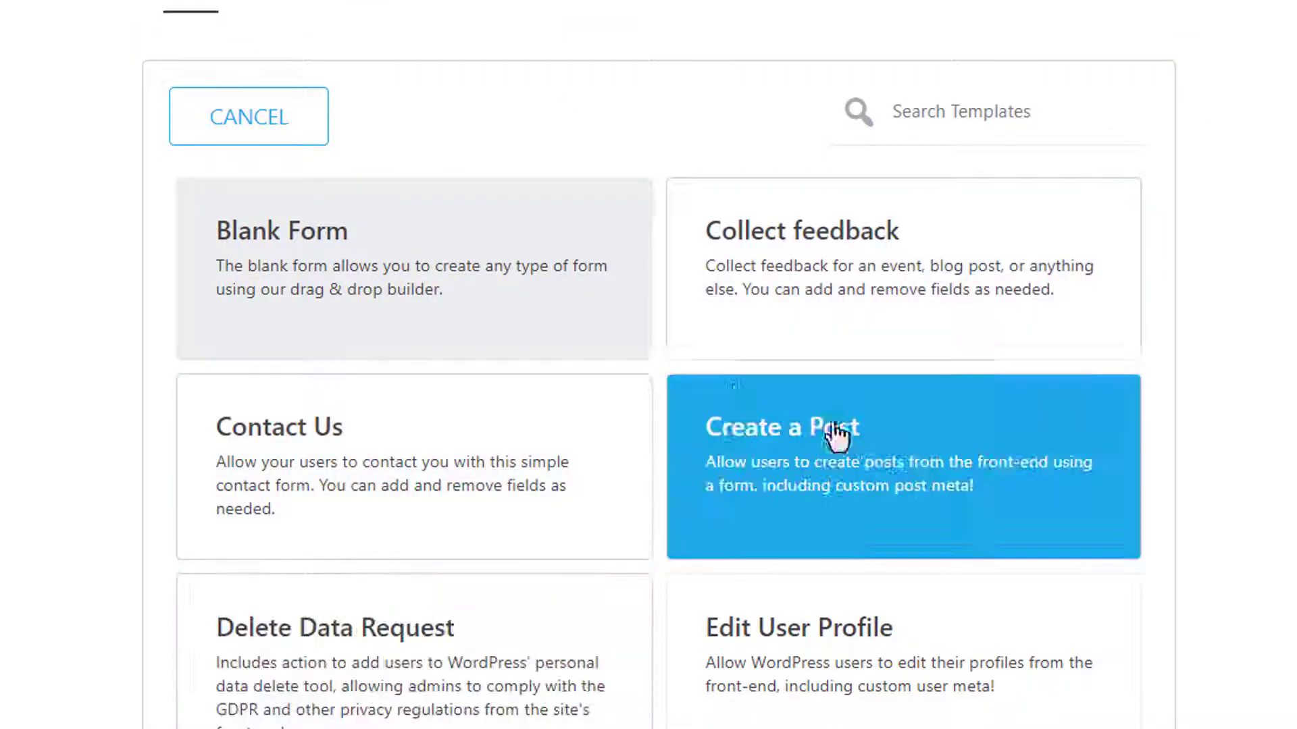
click(553, 321)
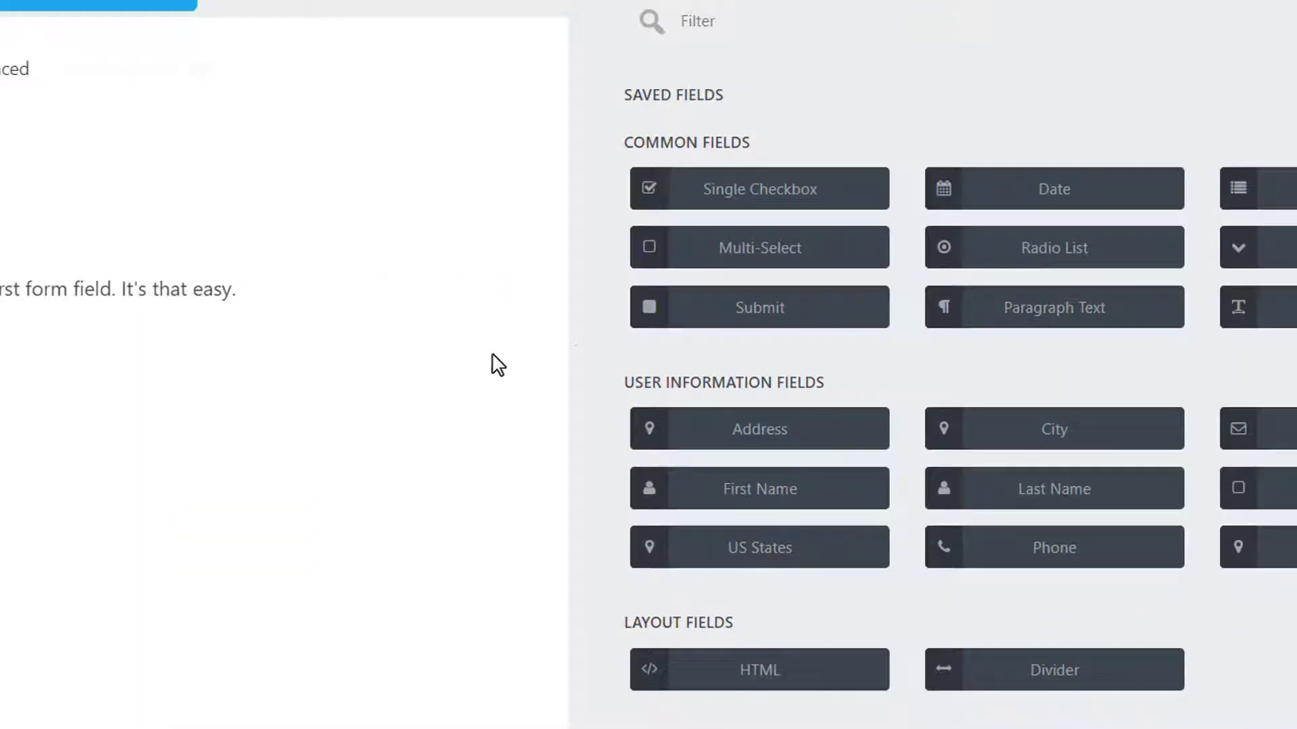
Add First Name, Last Name, Email and Phone fields to the blank form
scroll(964, 442, up, 4)
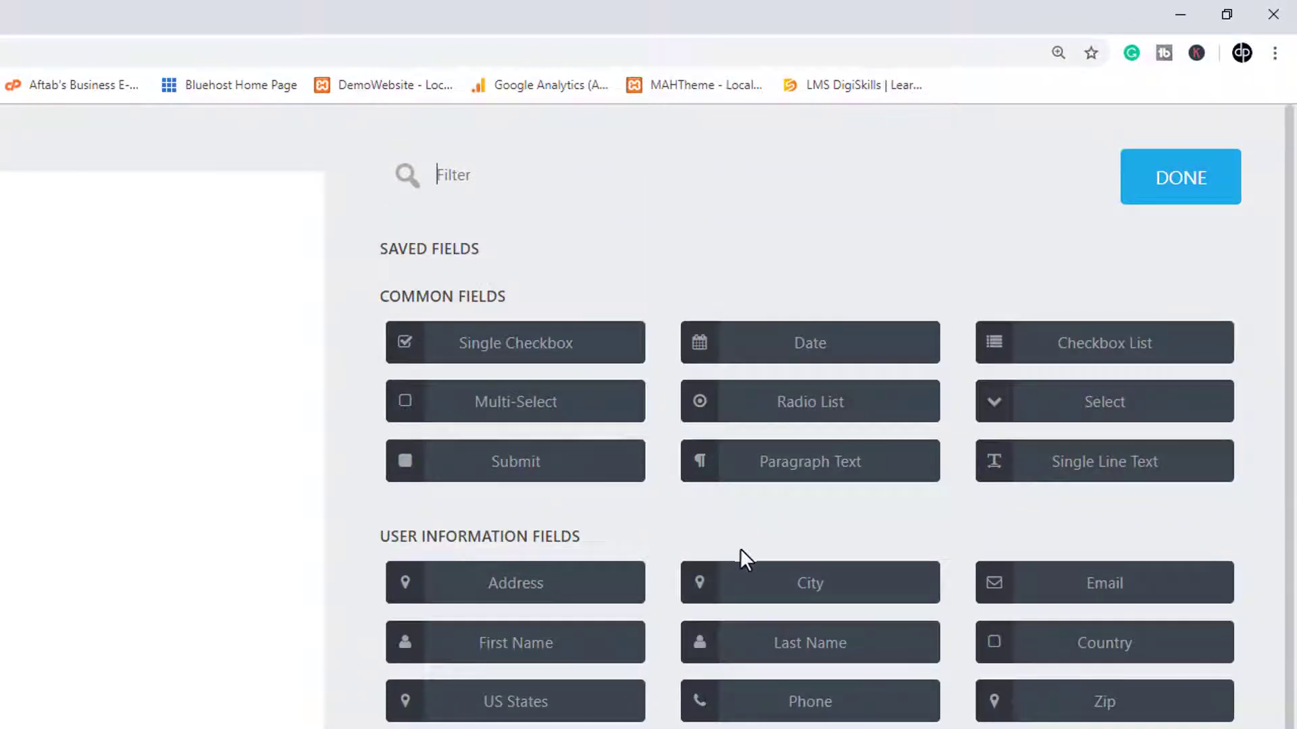
scroll(742, 555, down, 3)
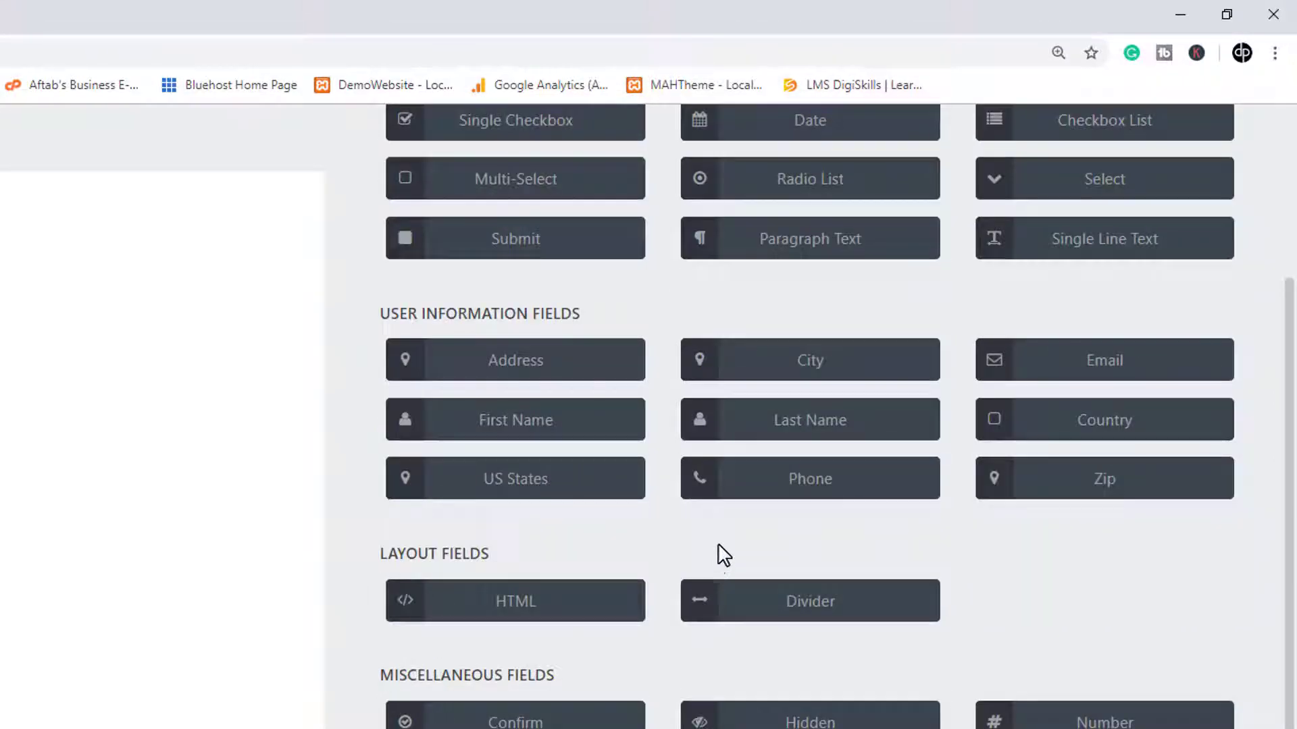
scroll(724, 543, down, 1)
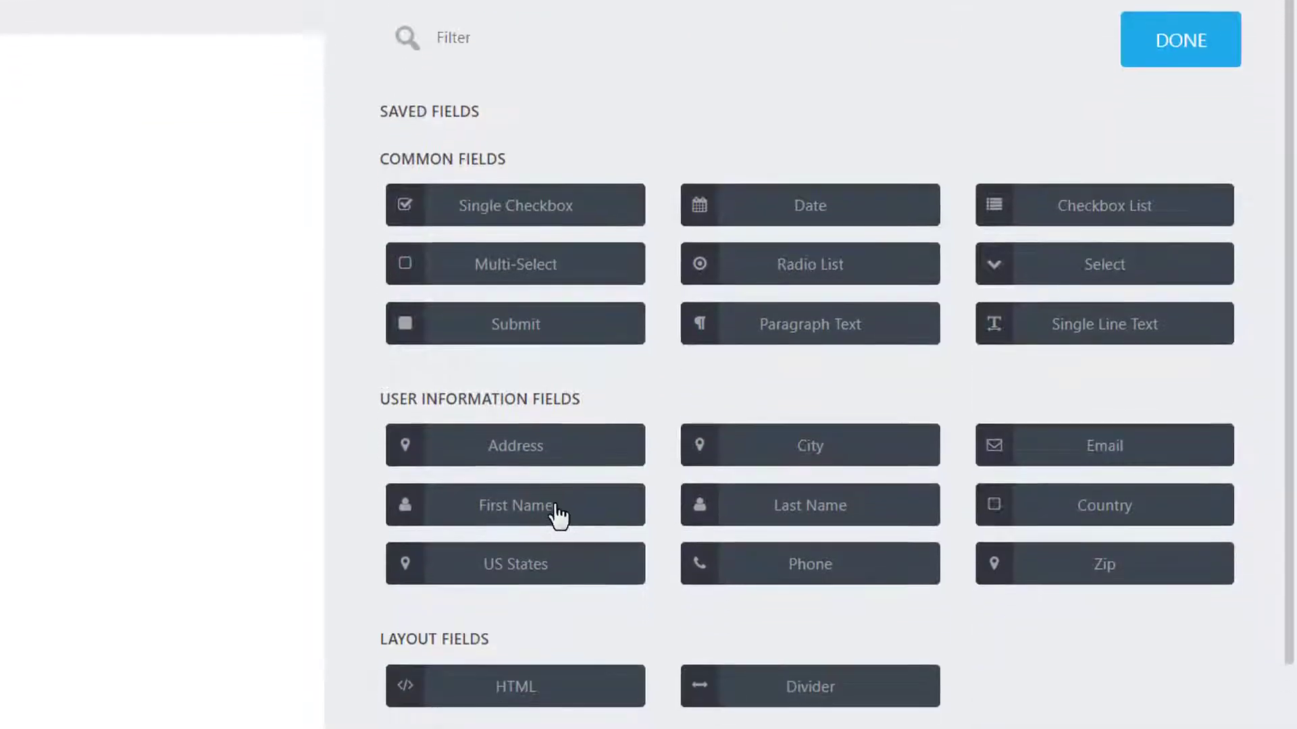
click(556, 487)
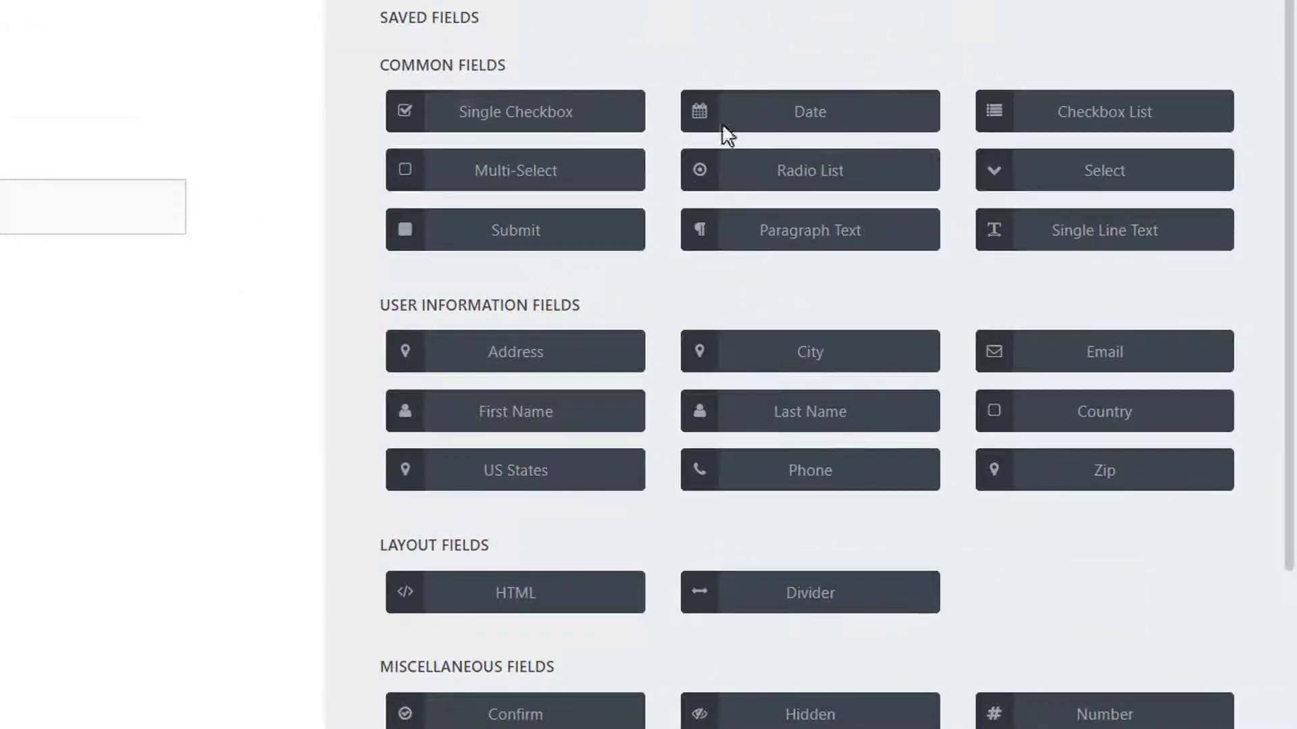
scroll(810, 368, down, 2)
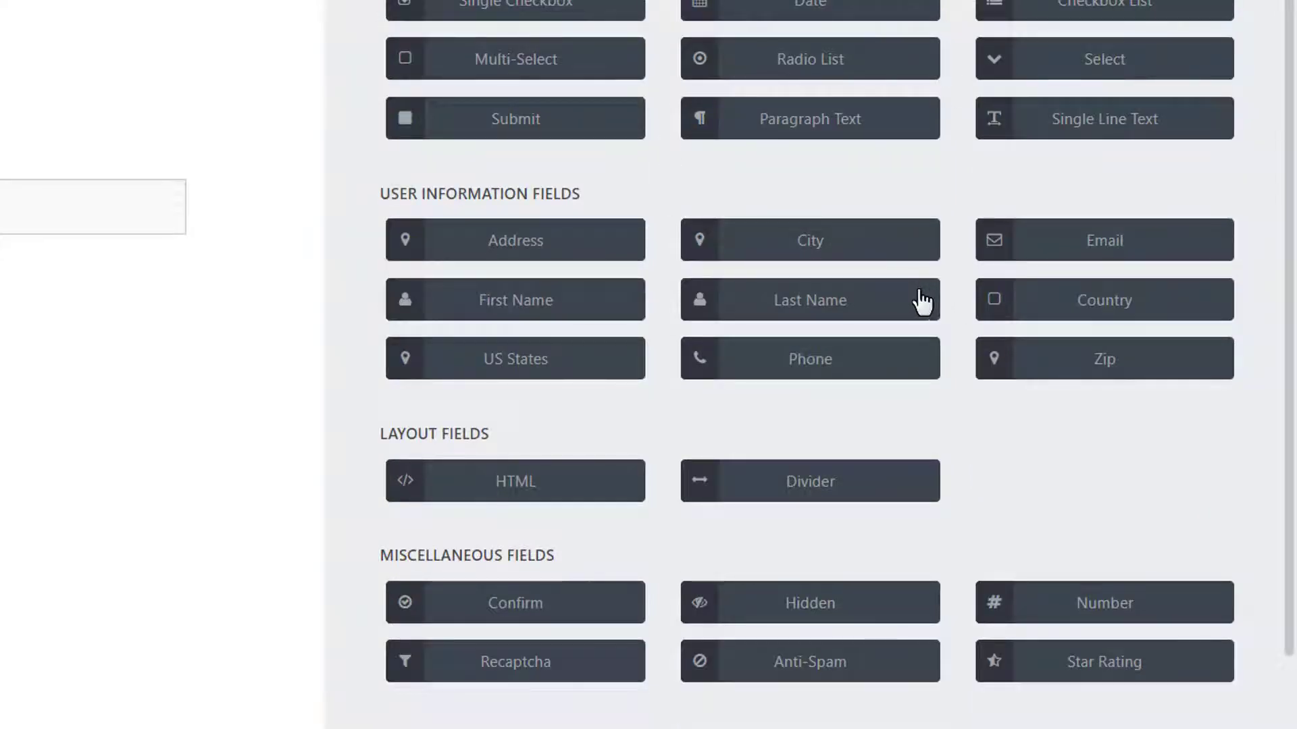
click(862, 304)
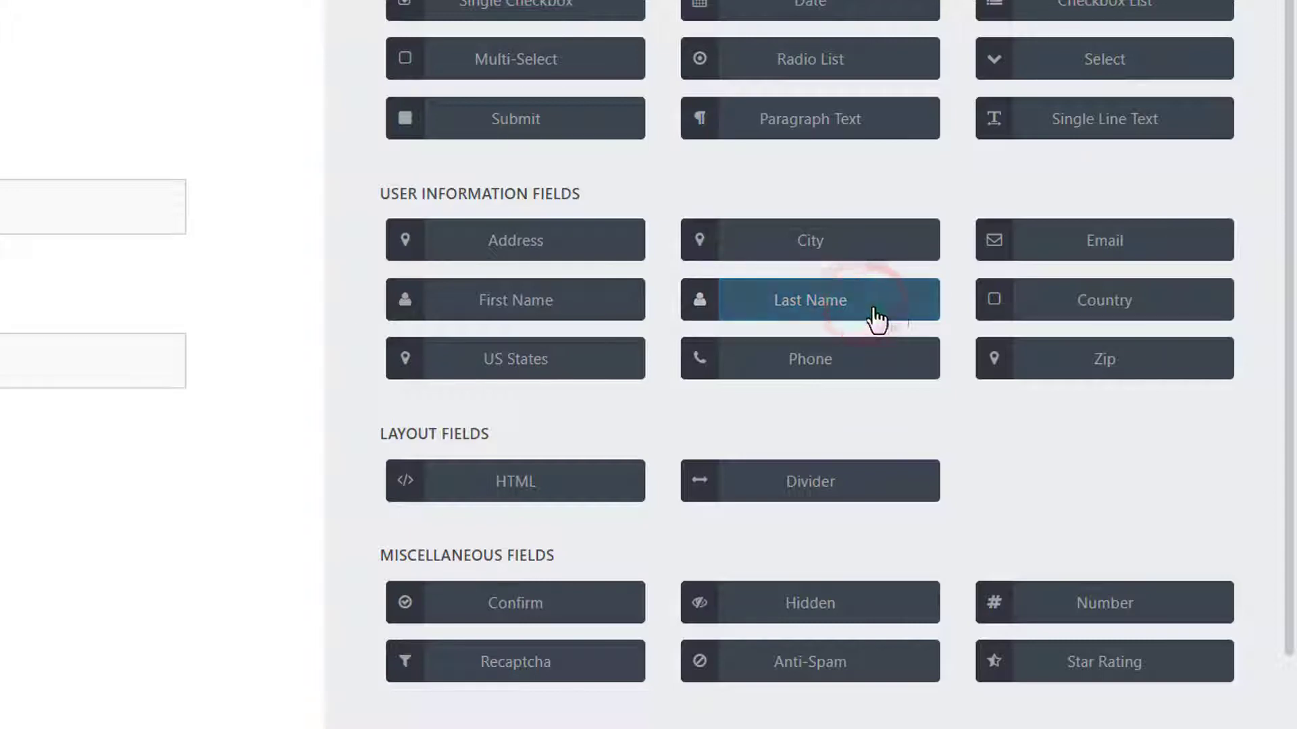
click(1071, 252)
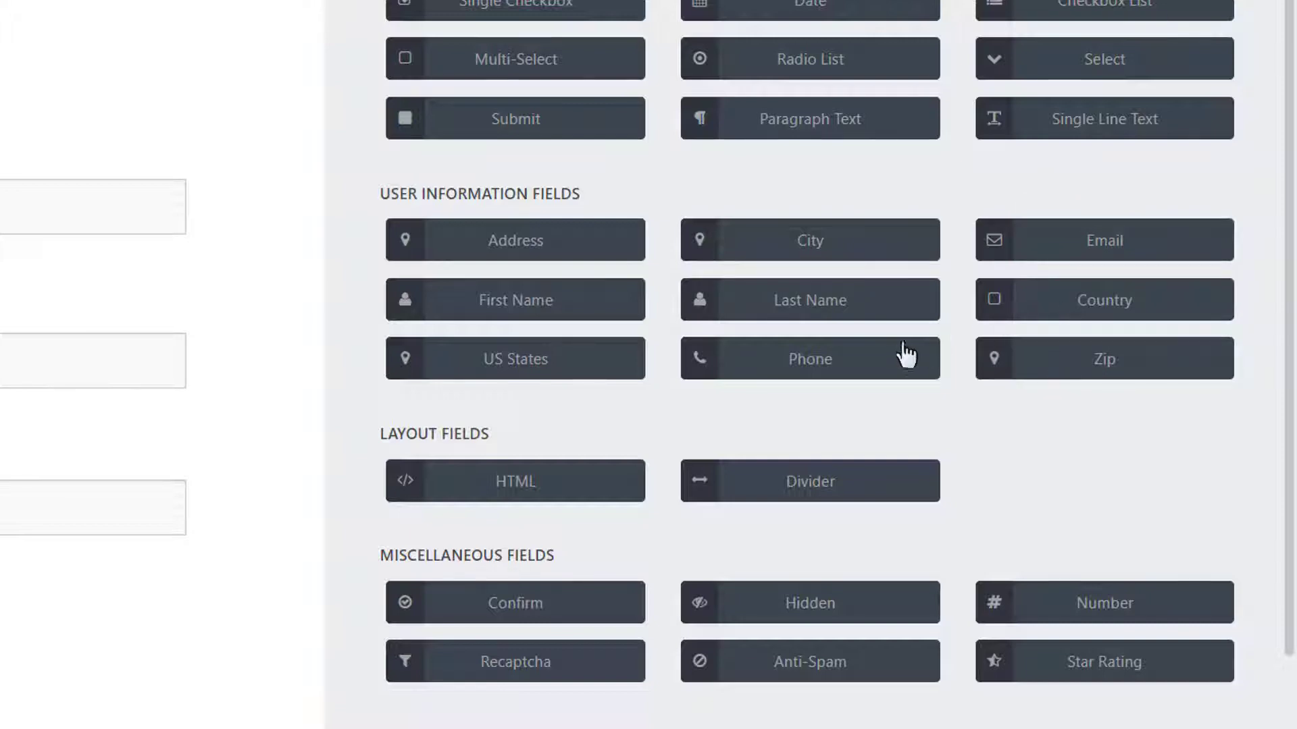
click(849, 366)
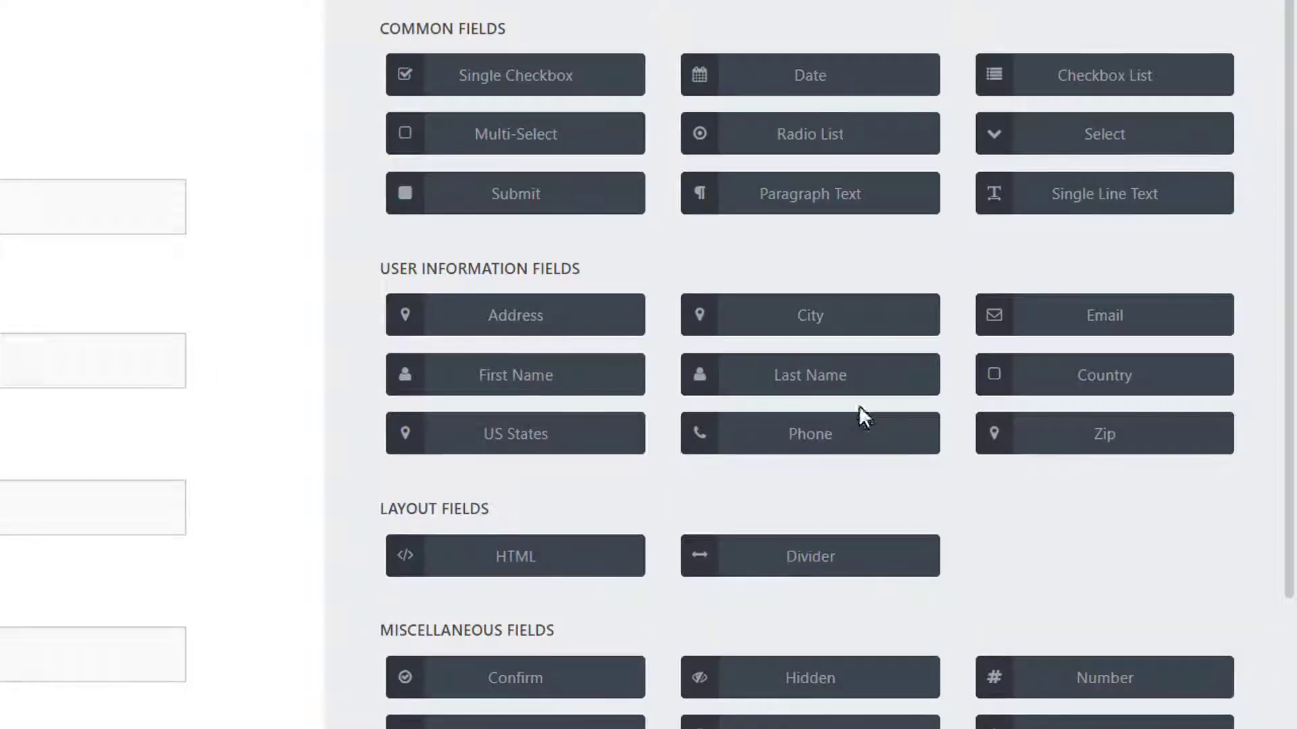
Add a Submit button below the Phone field, review the form's fields and finish adding fields
scroll(974, 233, down, 3)
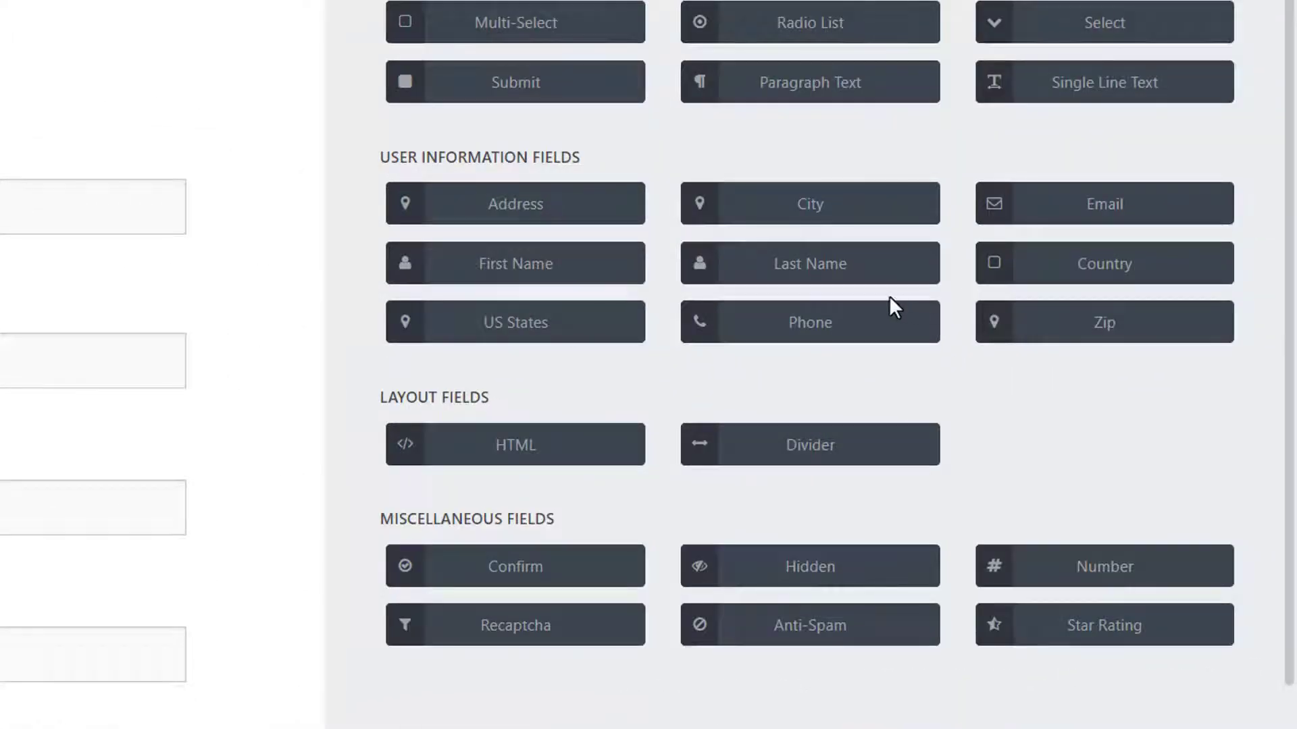
click(564, 98)
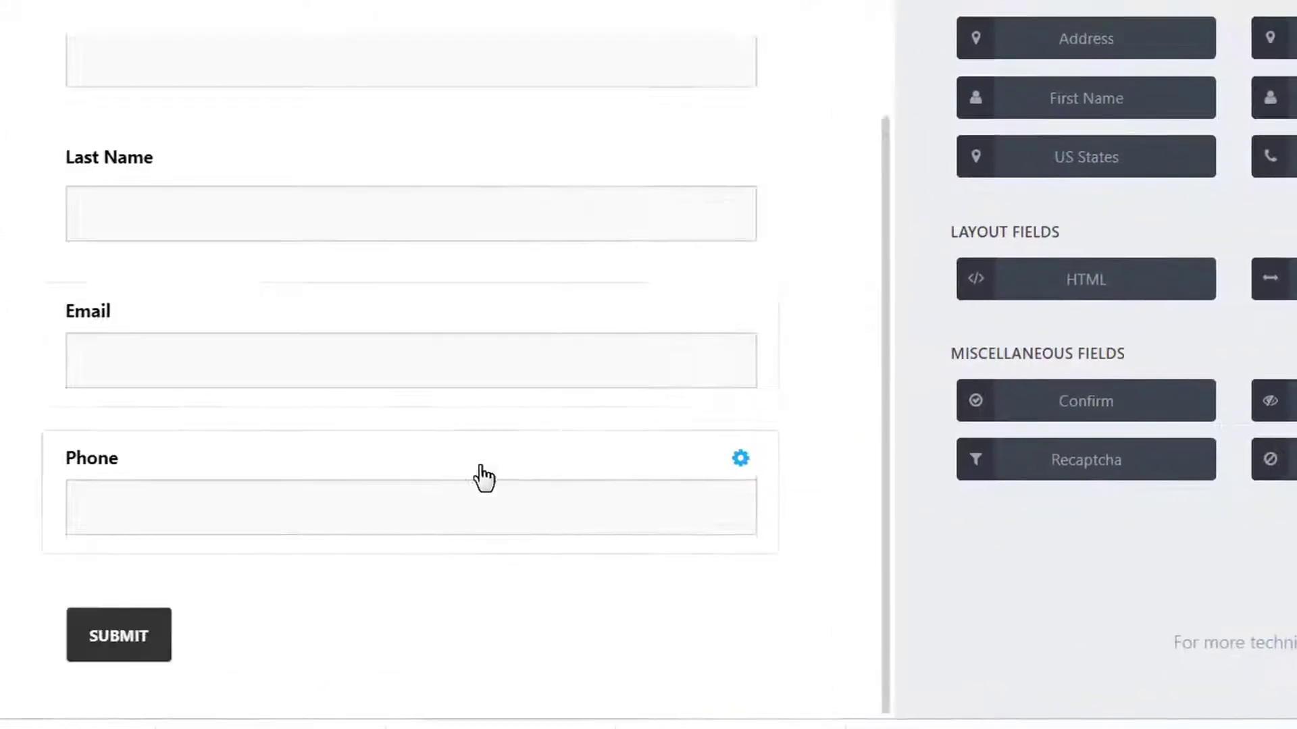
scroll(240, 473, up, 1)
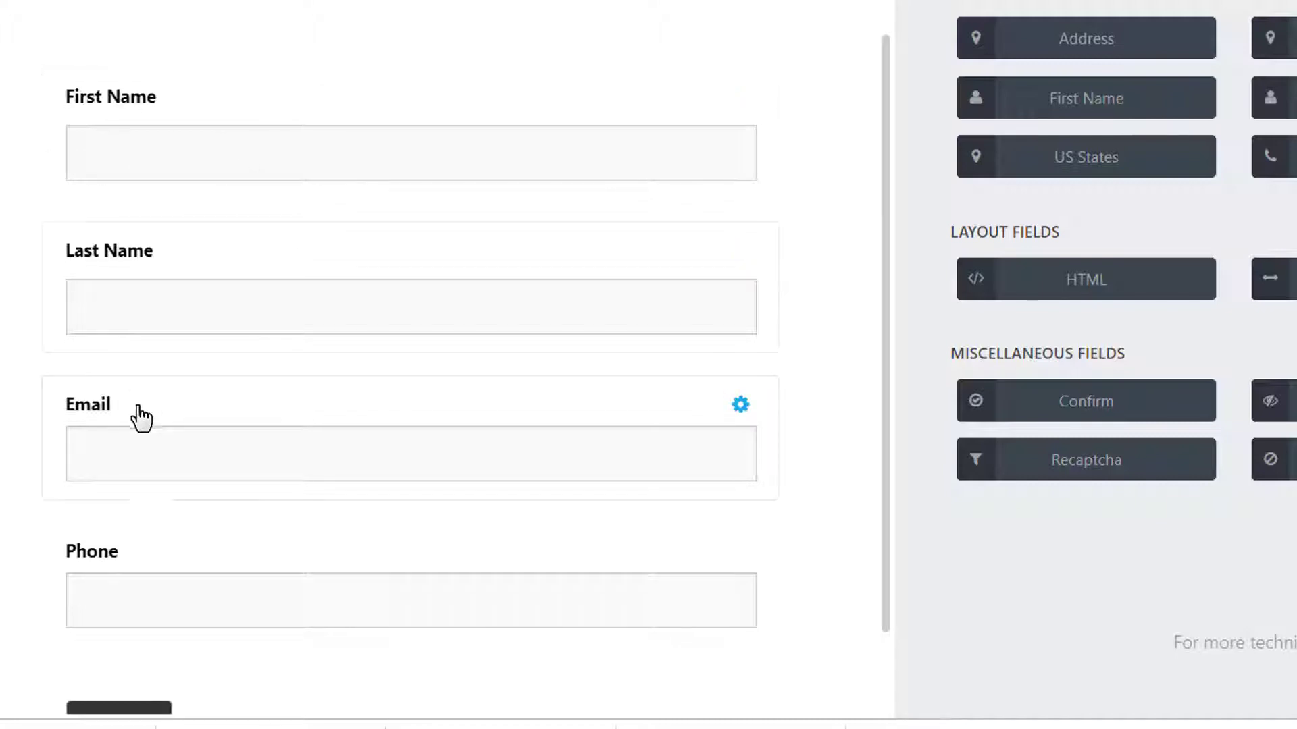
scroll(281, 582, down, 2)
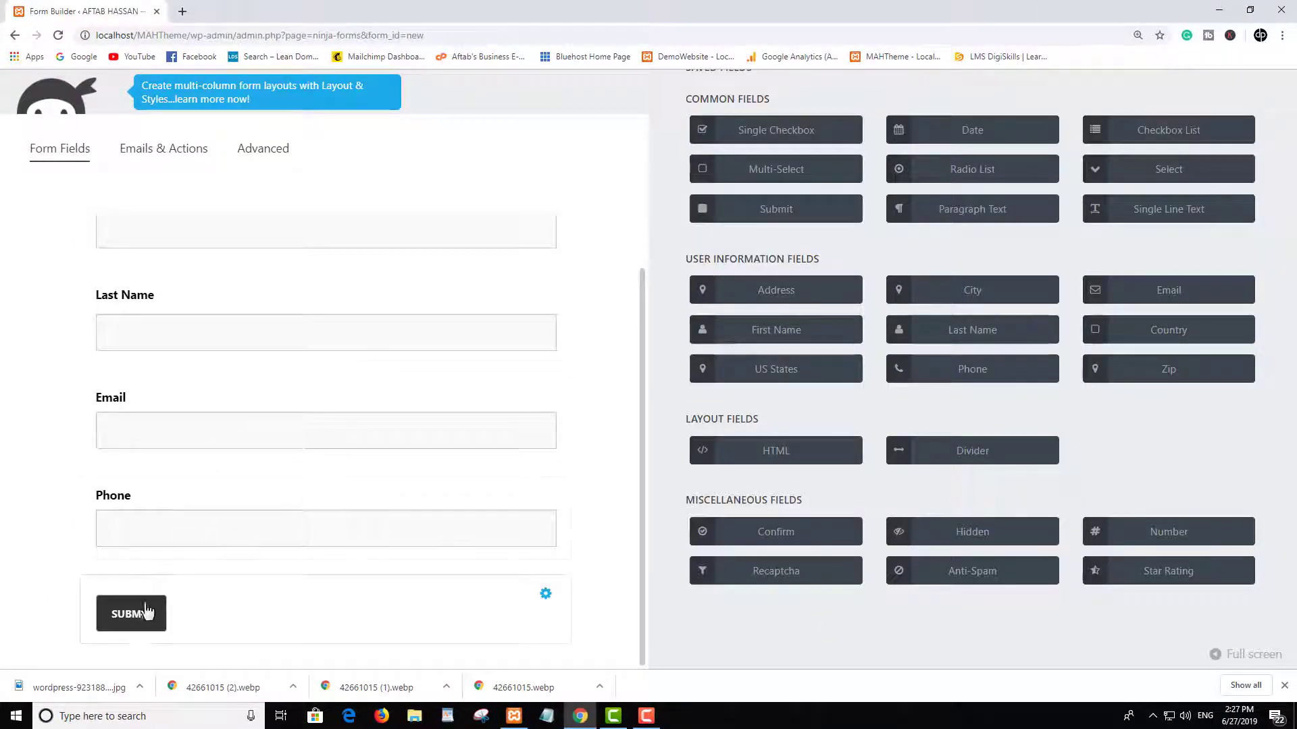
scroll(405, 463, up, 1)
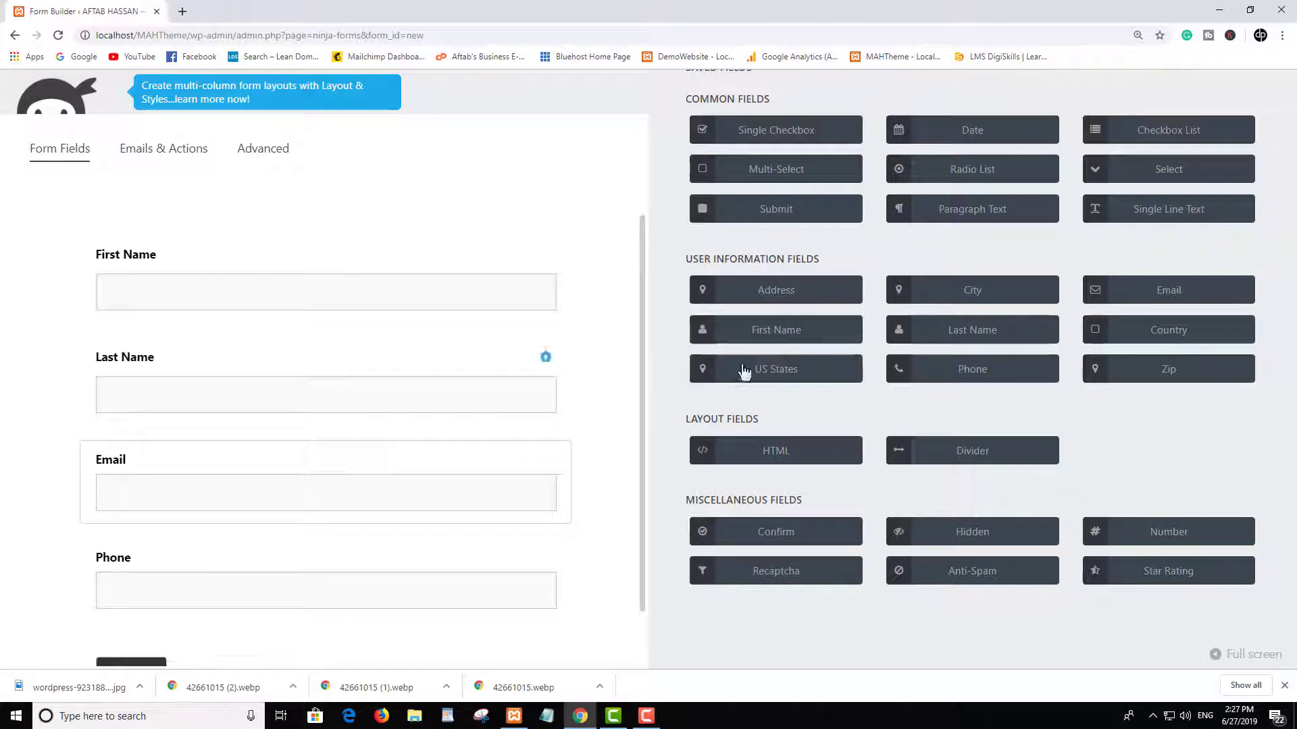
scroll(985, 217, up, 2)
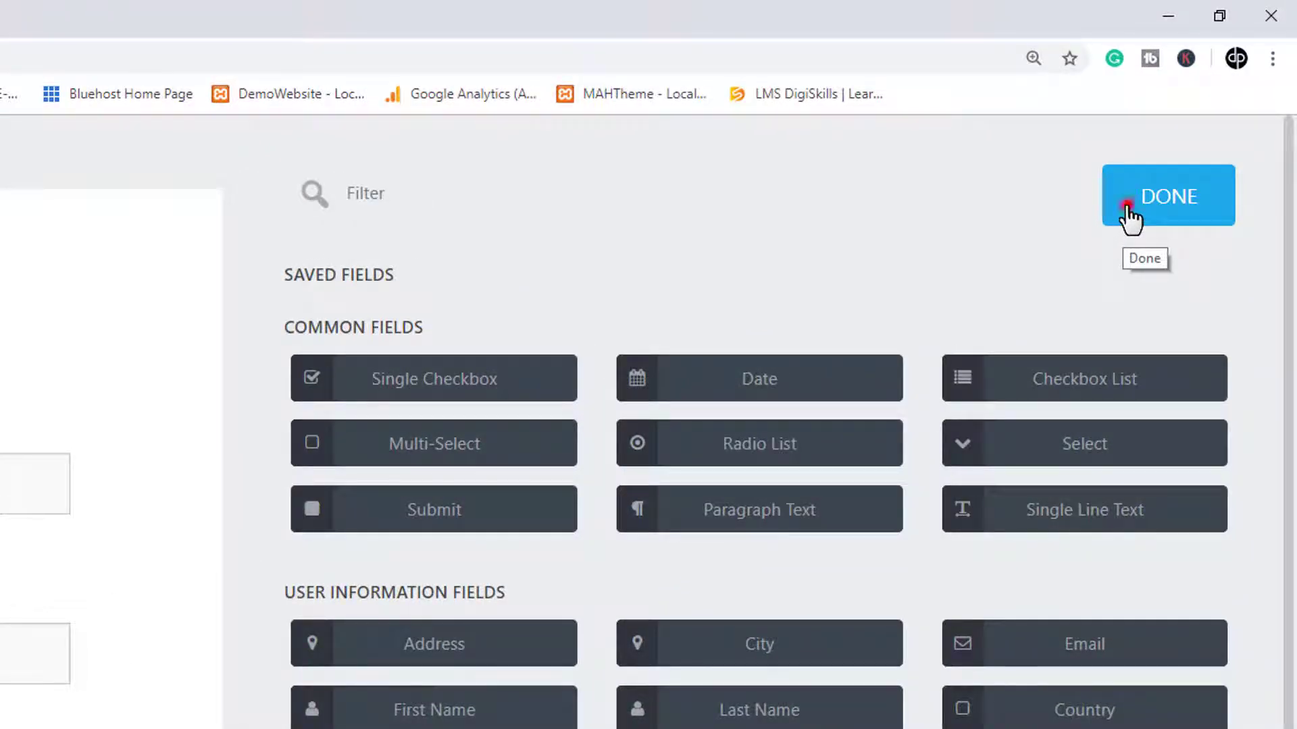
click(1126, 217)
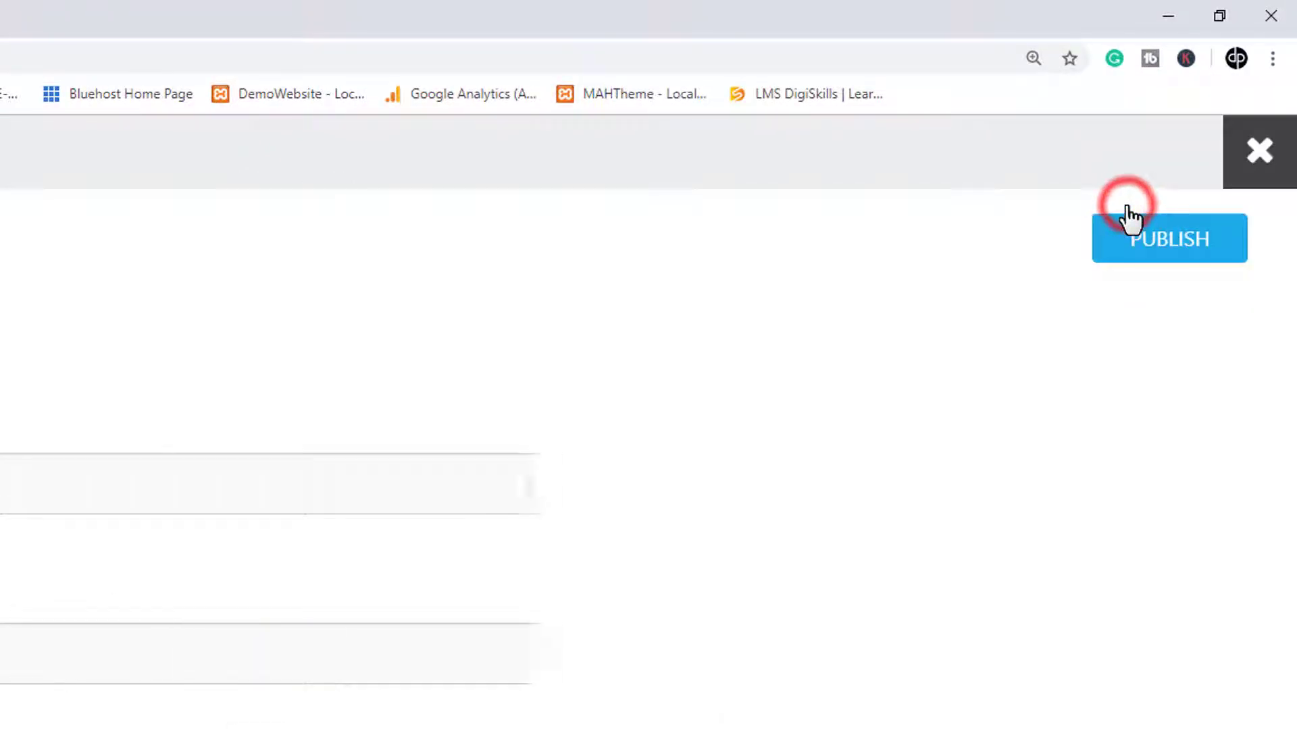
Publish the form with the title TEST FORM and close the form builder
click(1120, 260)
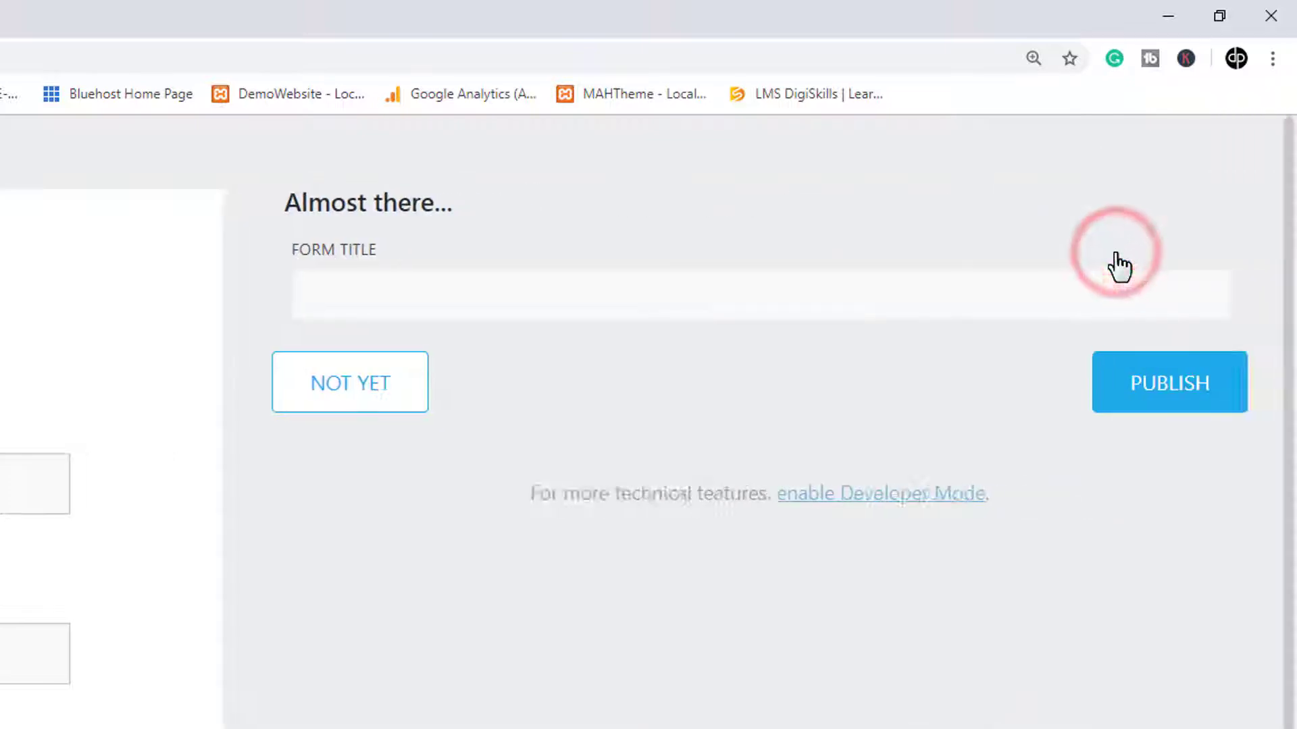
click(497, 291)
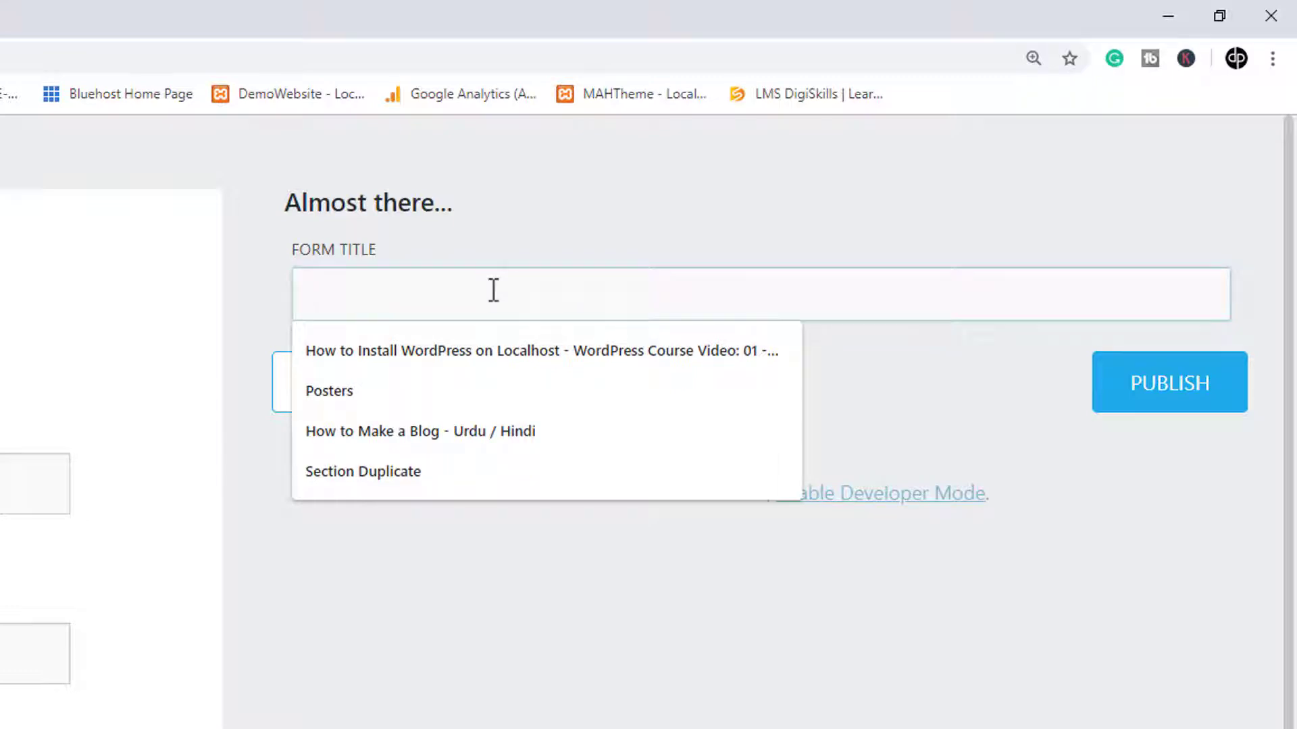
key(Escape)
text(TEST FORM)
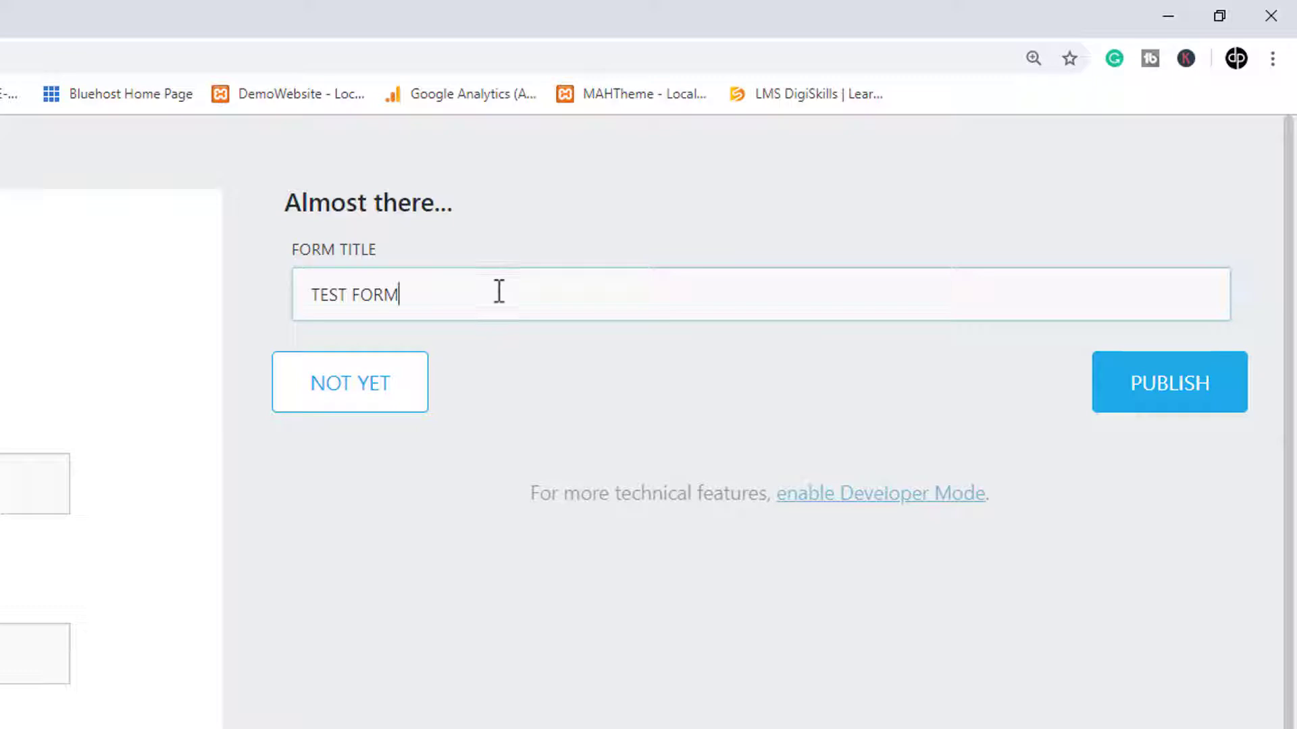
click(1162, 410)
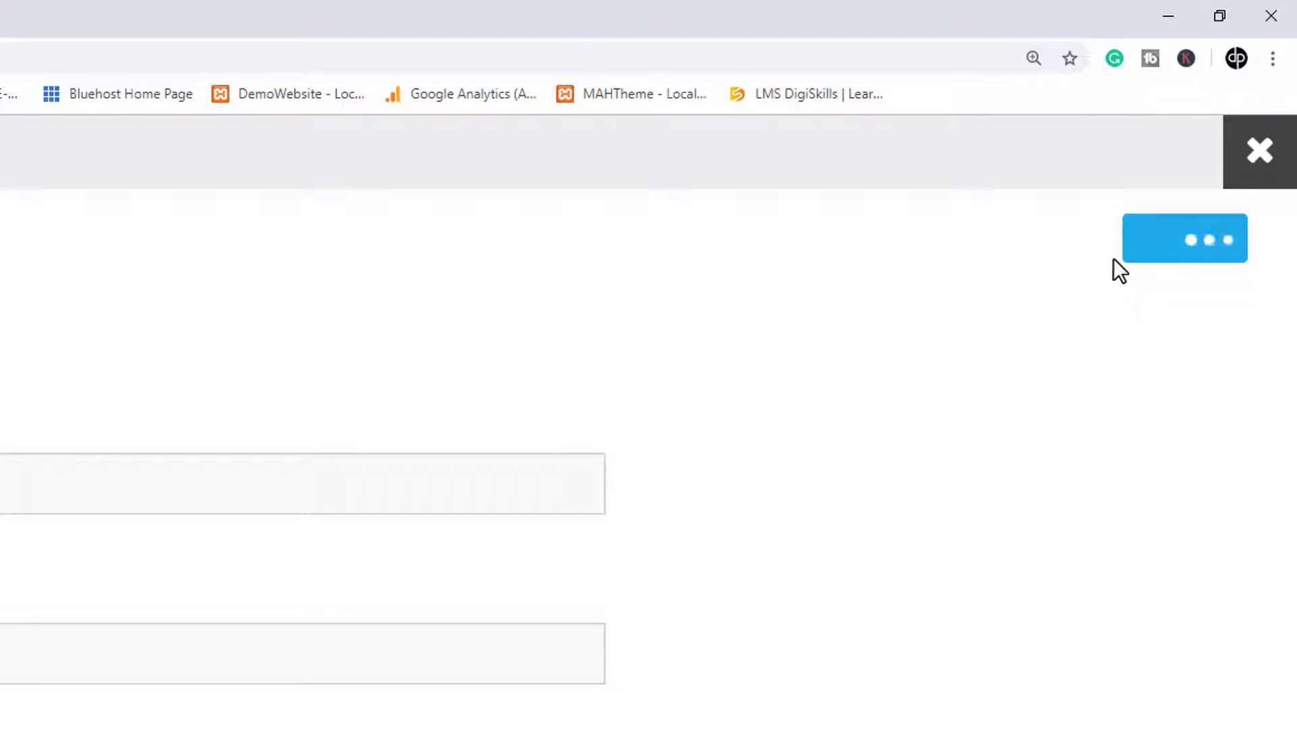
click(1259, 155)
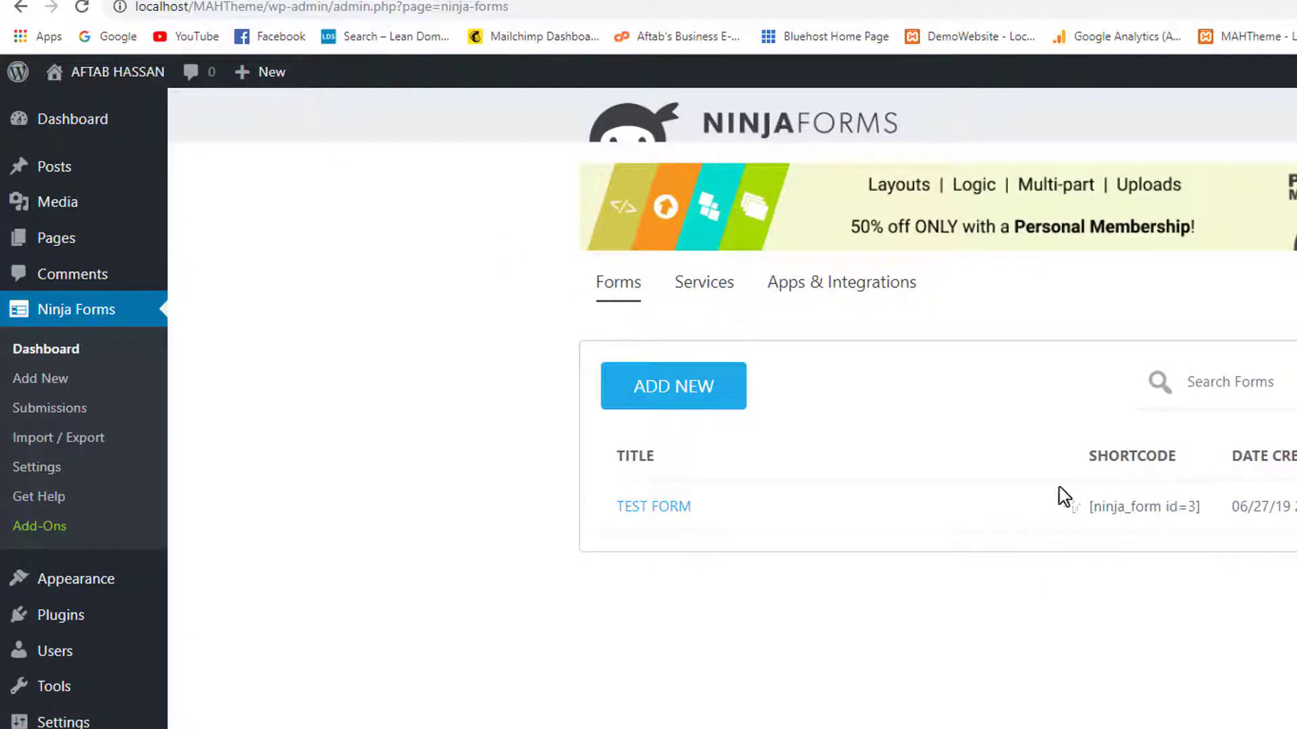
Open the Contact page for editing from the site's list of pages
mouse_move(67, 246)
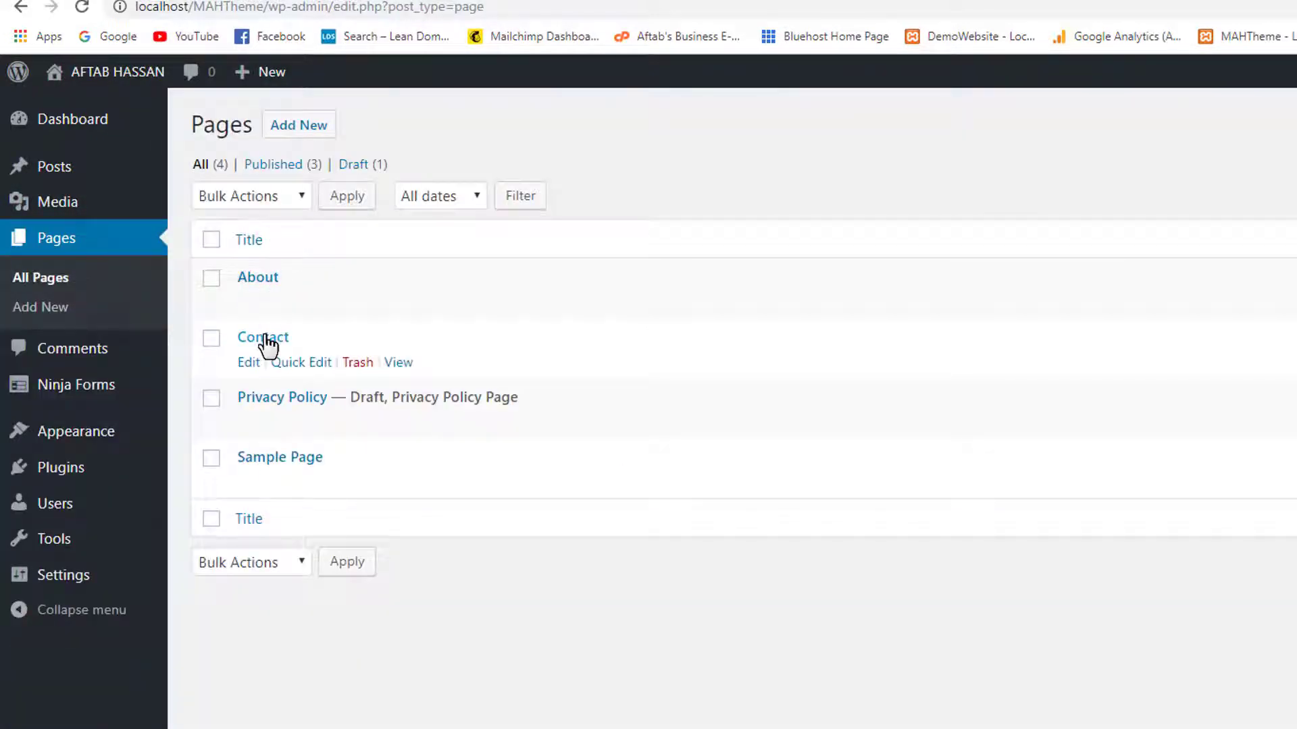
click(268, 345)
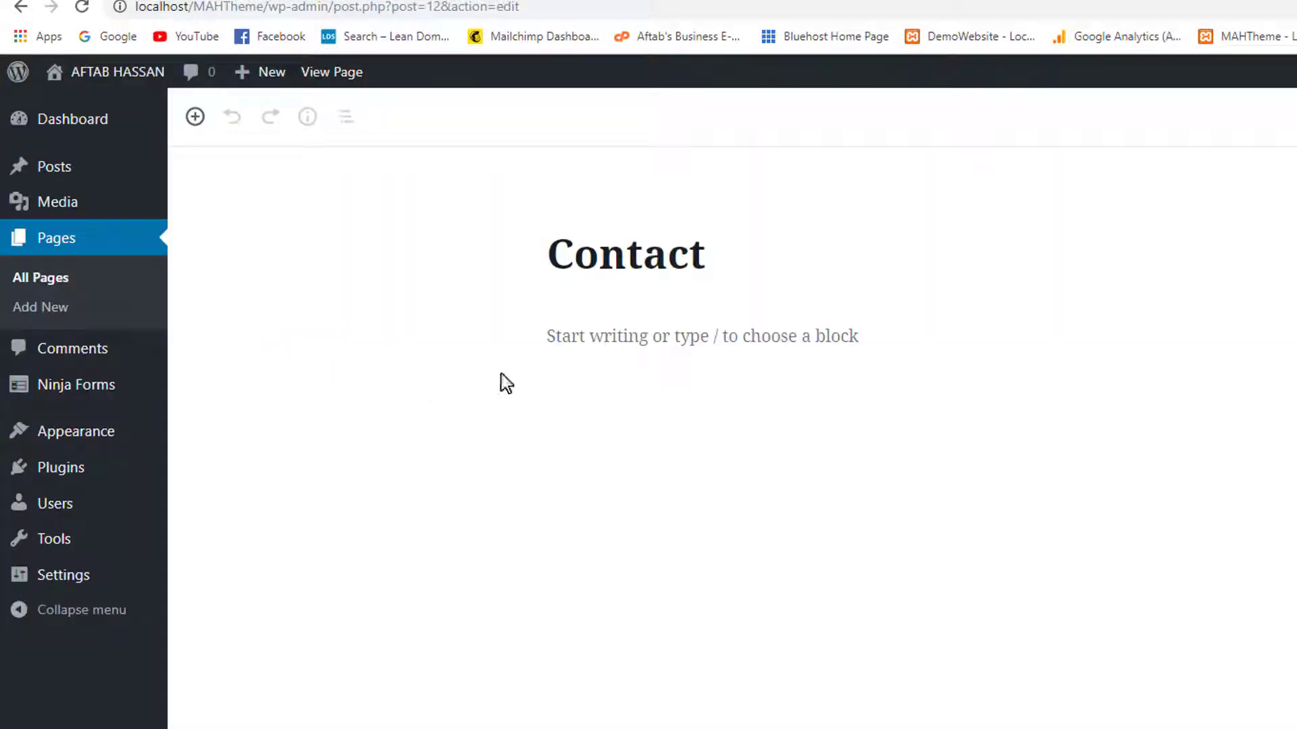
mouse_move(598, 344)
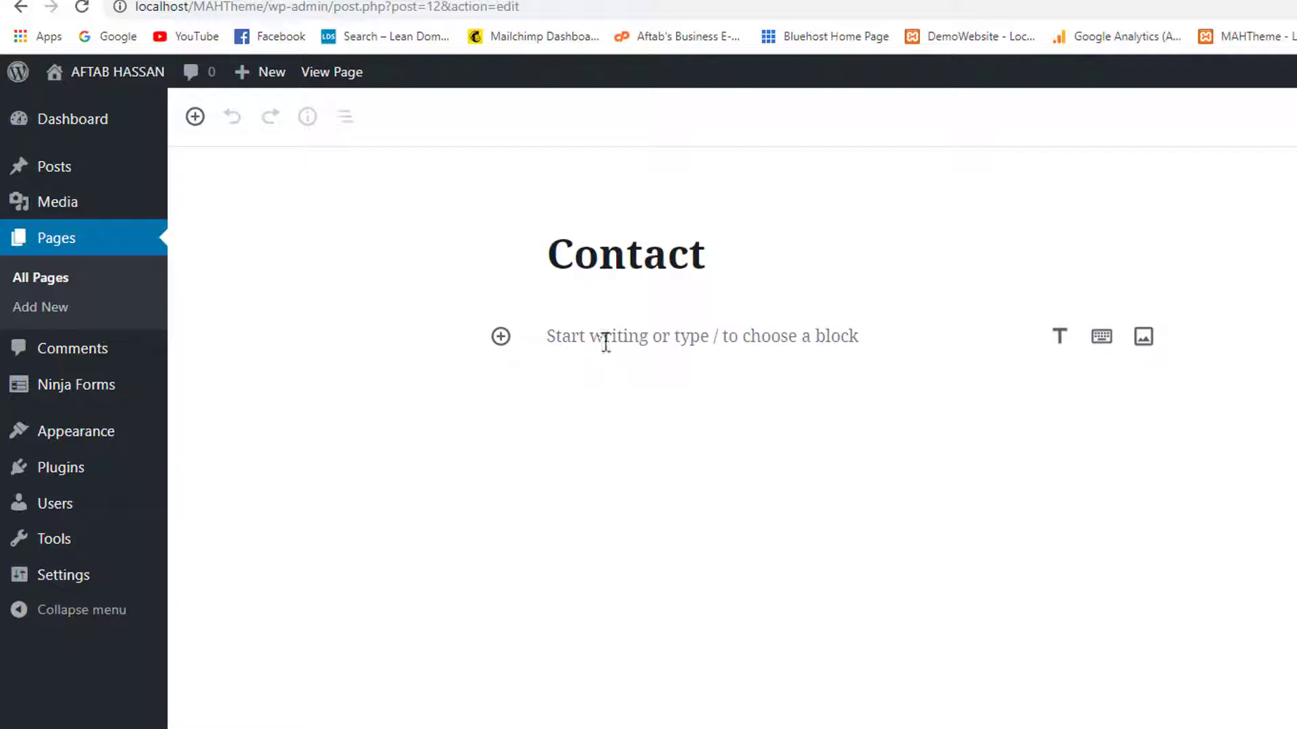
Append TEST FORM to the Contact page through the document settings and update the page
click(606, 341)
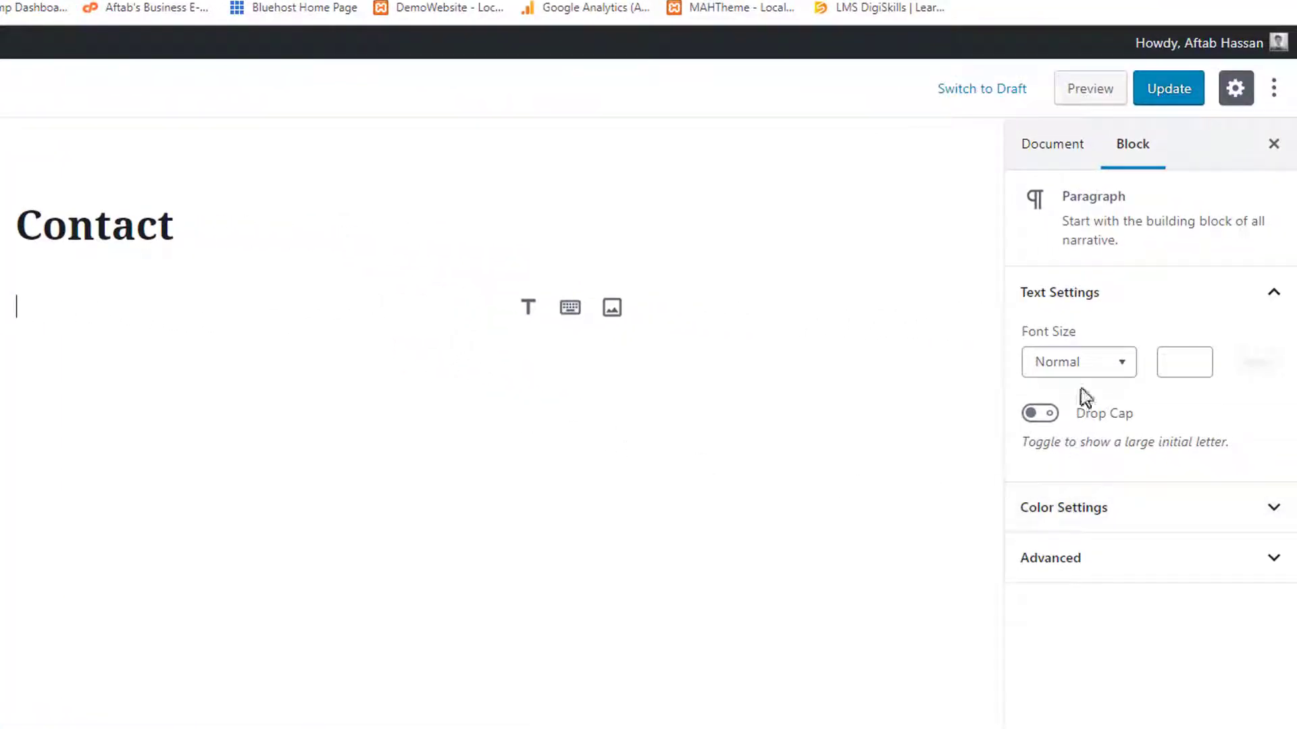
click(1050, 164)
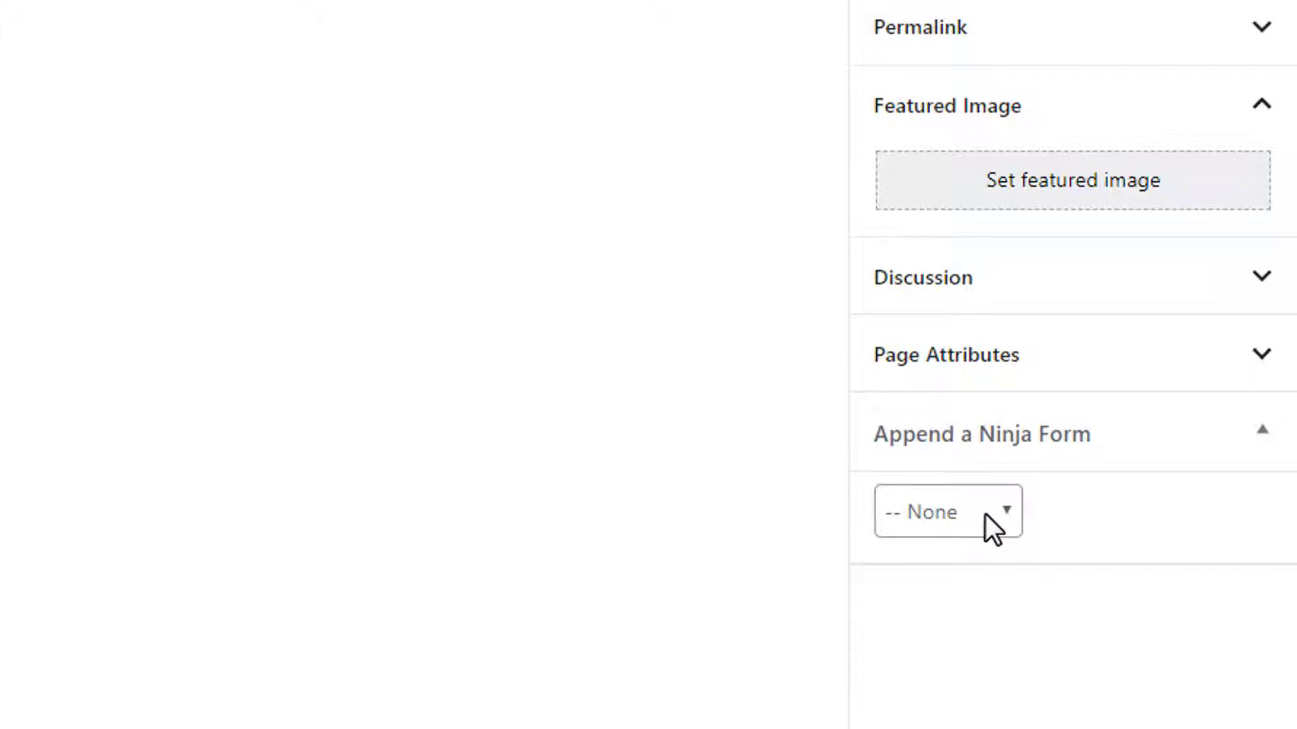
click(986, 513)
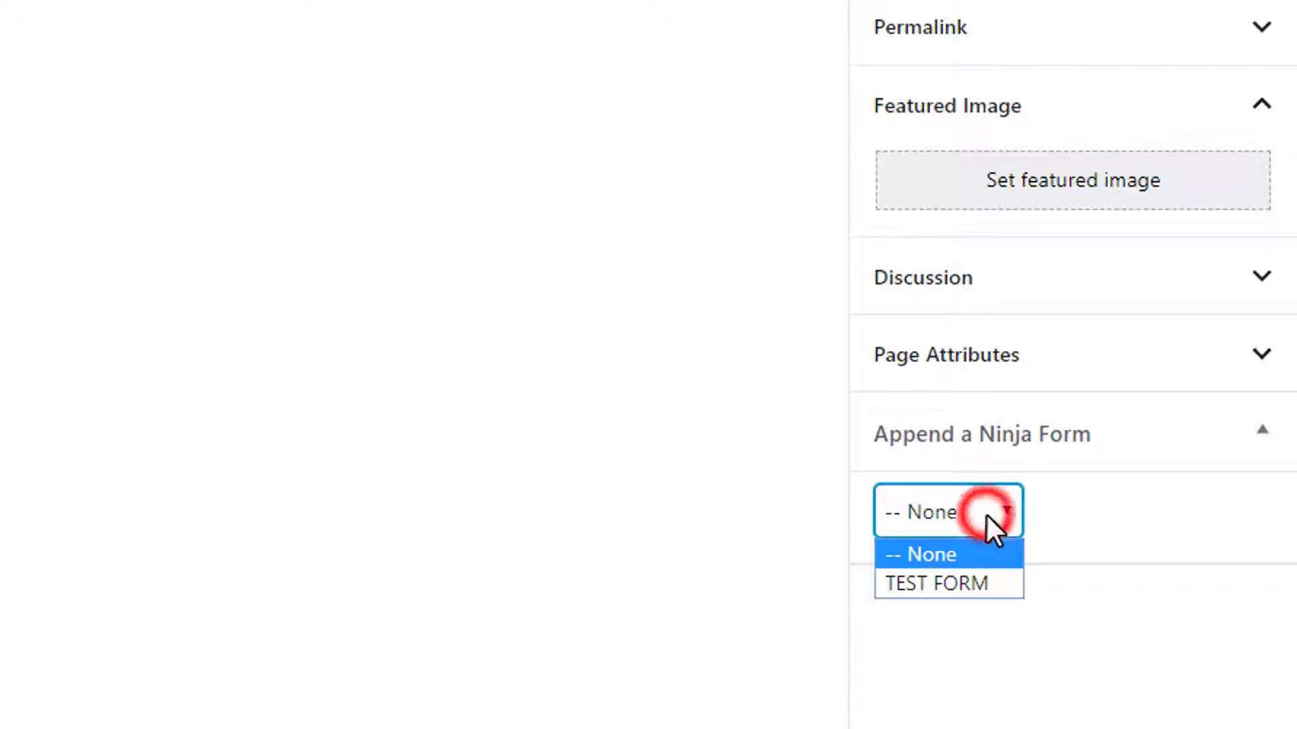
click(1003, 584)
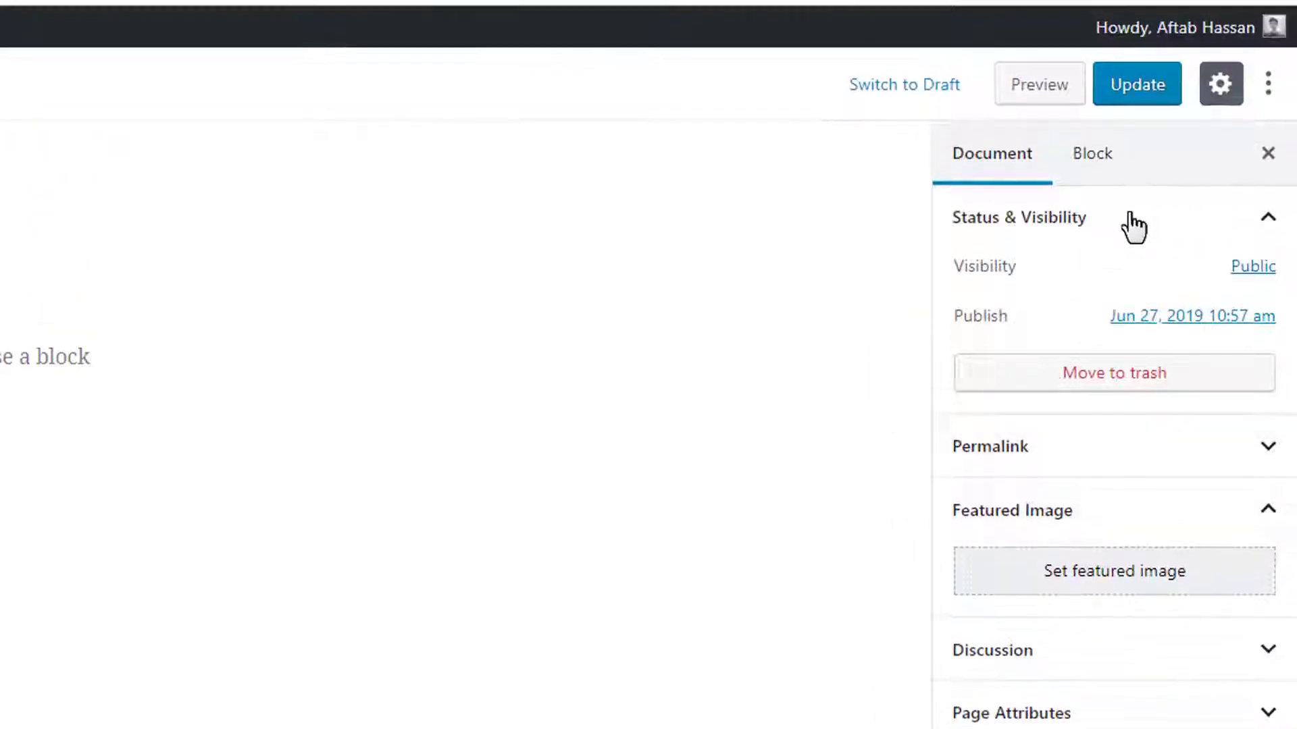
click(1155, 102)
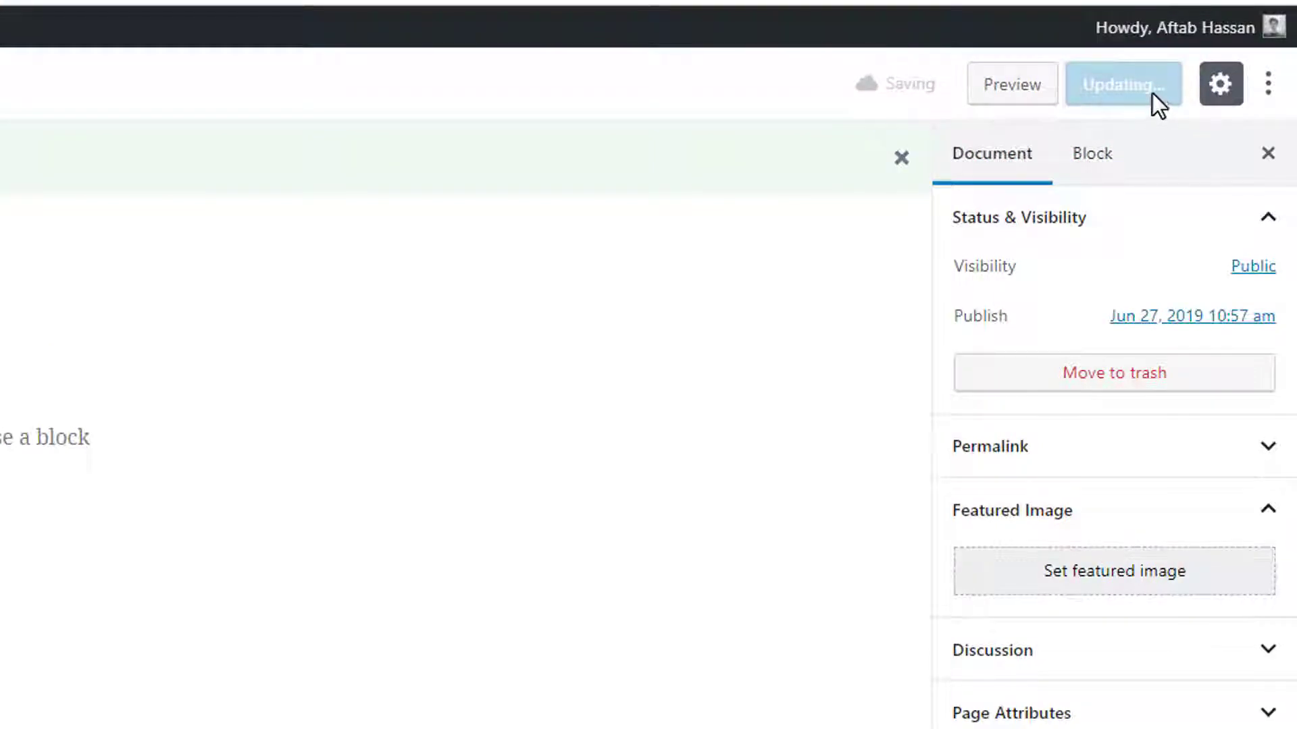
click(1152, 98)
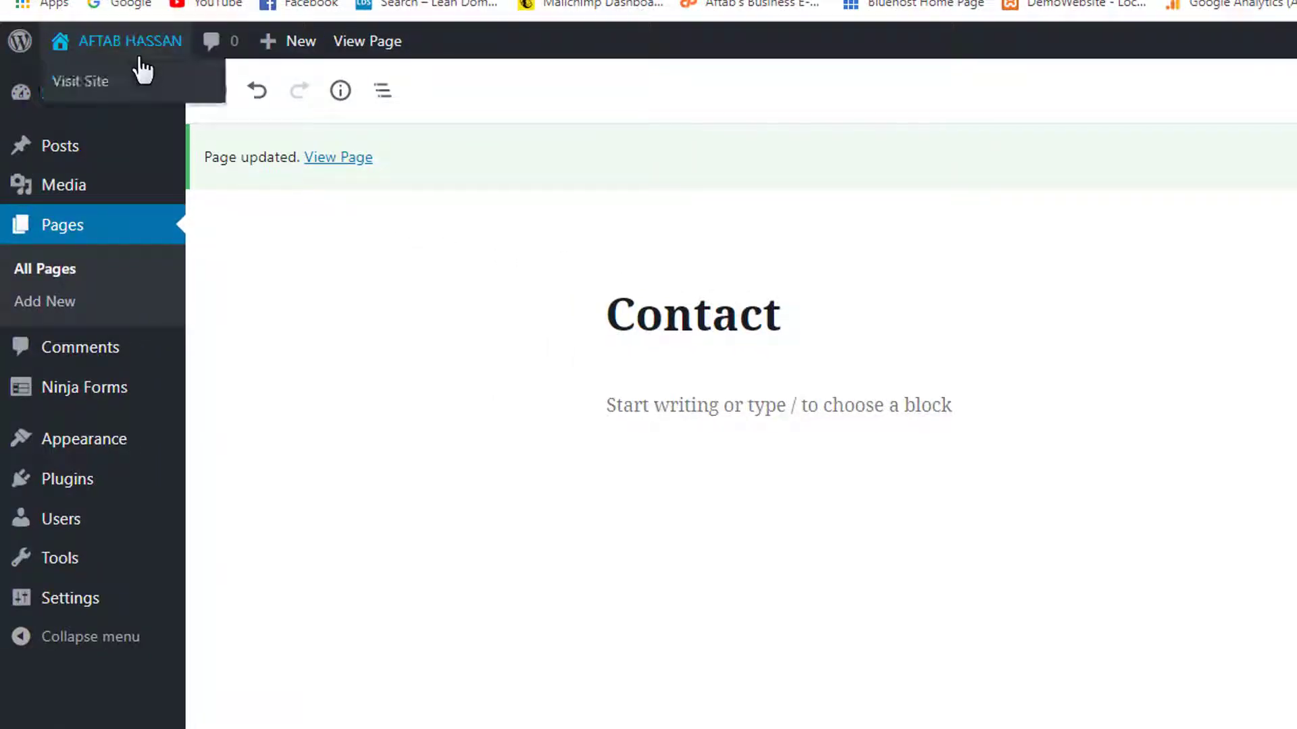
View the updated Contact page on the live site and examine the appended form
click(344, 160)
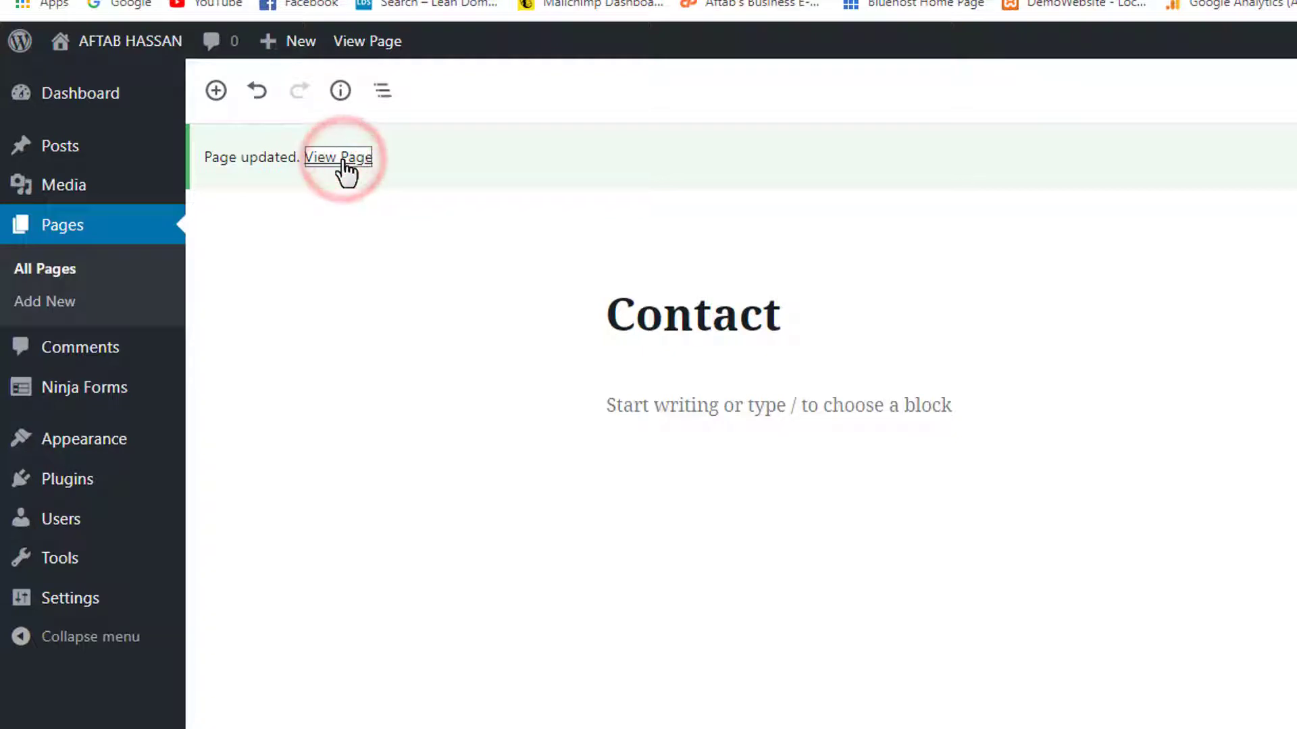
scroll(673, 217, down, 5)
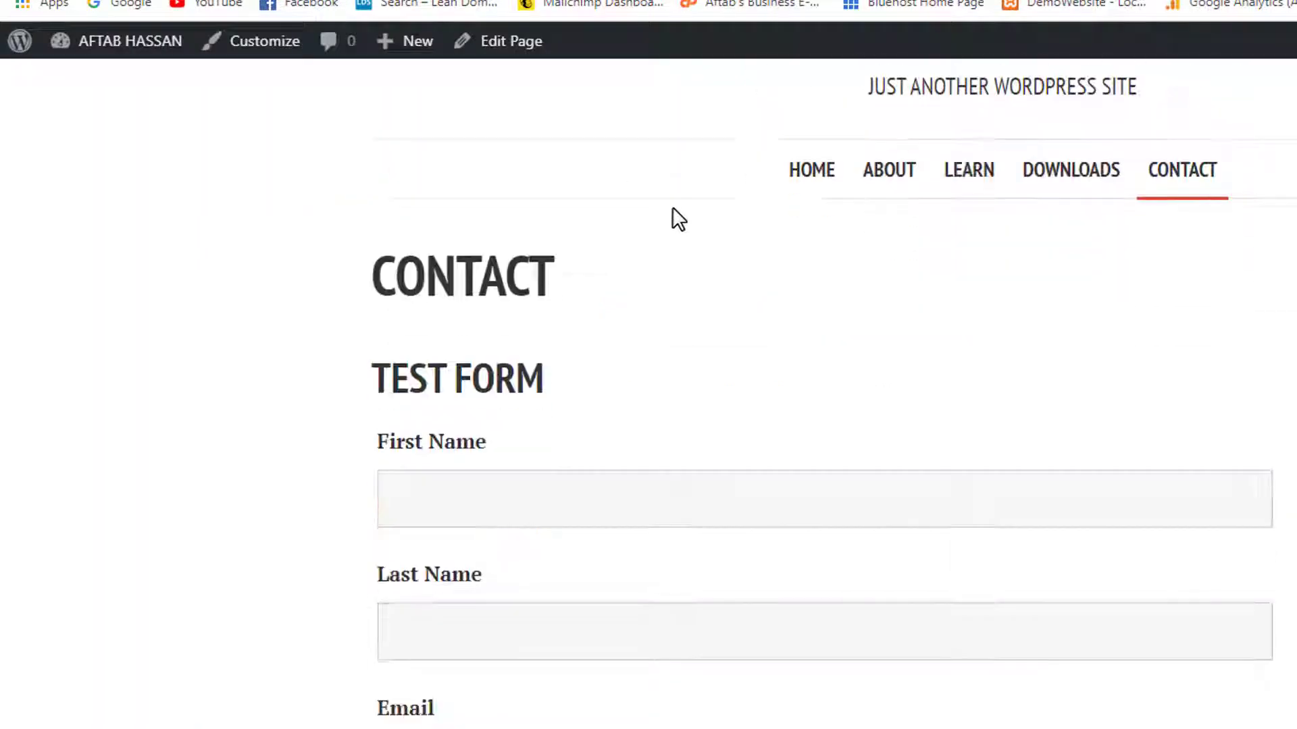
scroll(385, 161, up, 1)
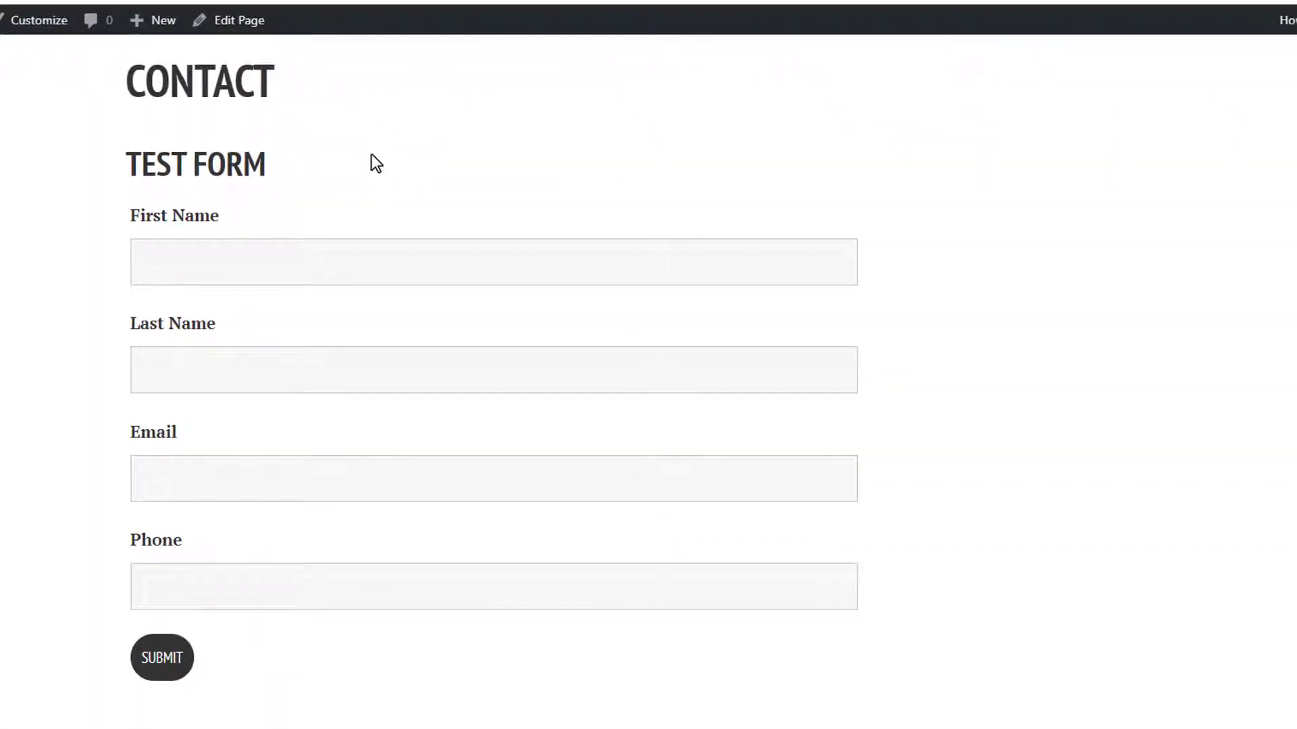
scroll(371, 154, up, 2)
scroll(371, 154, down, 2)
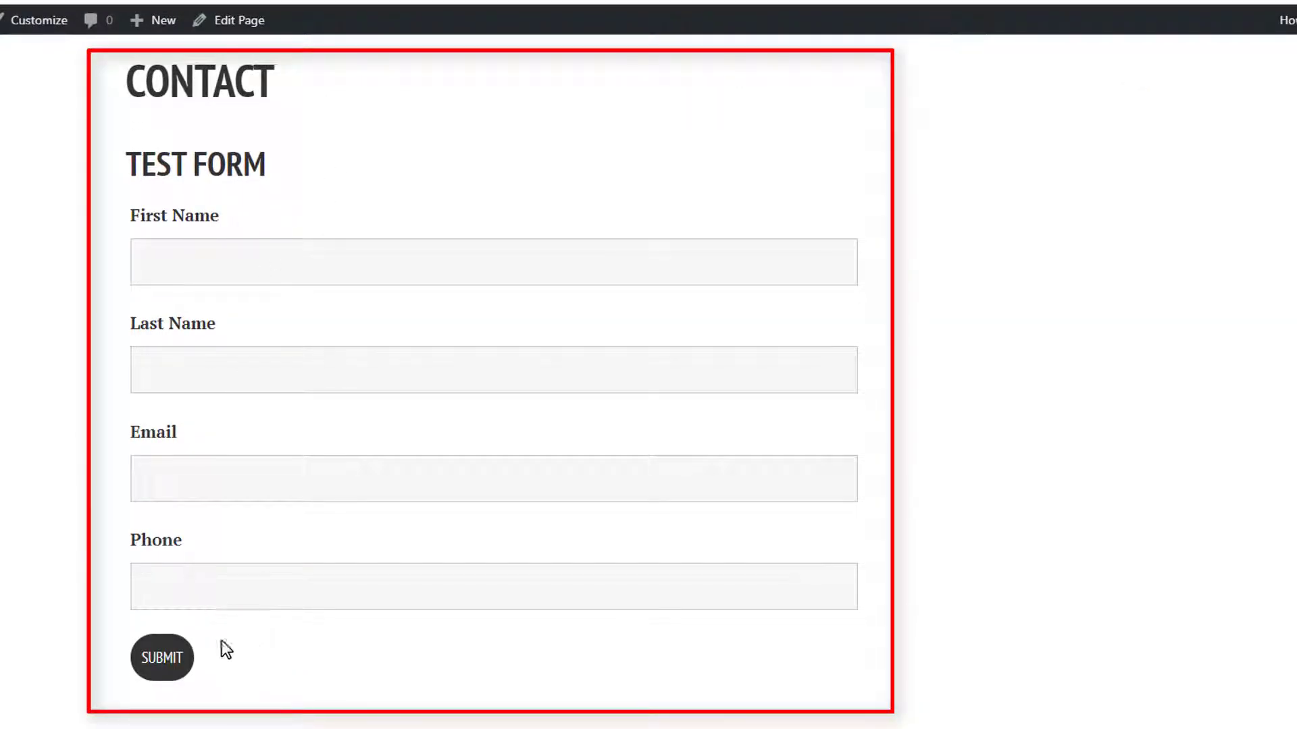
click(164, 672)
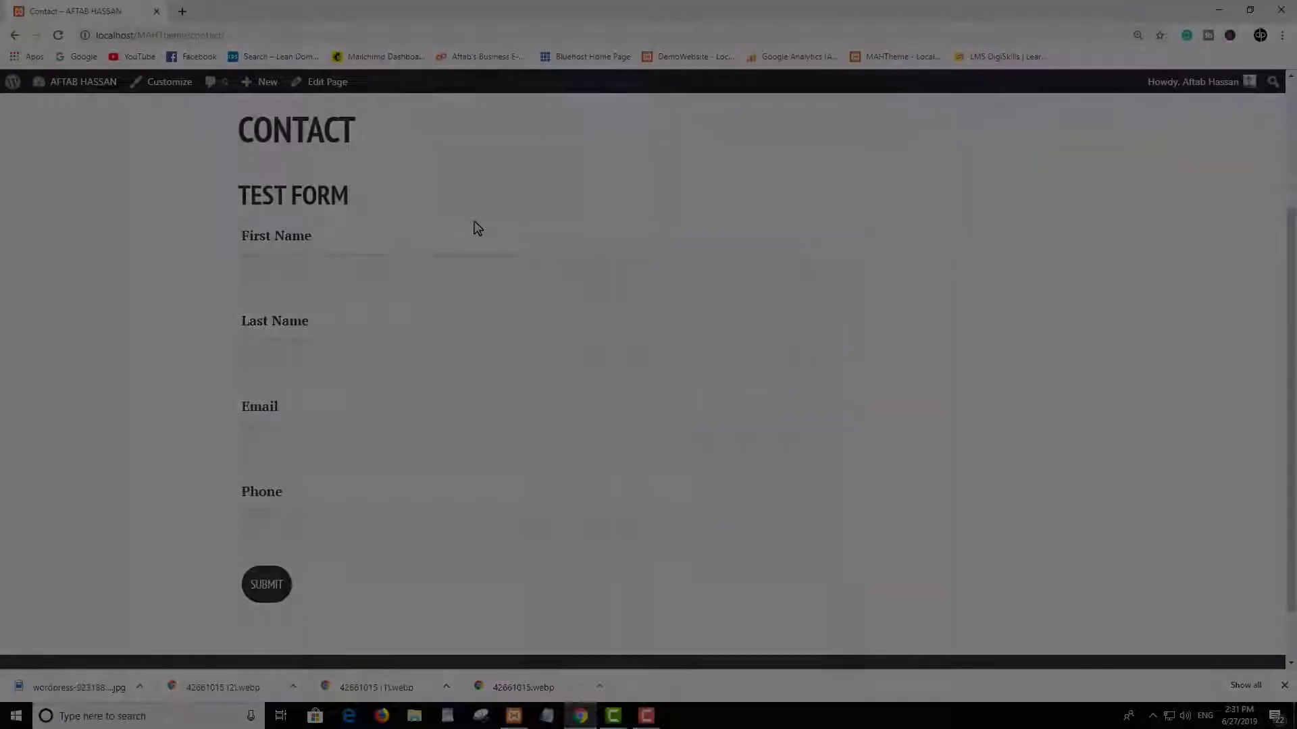
Return to the site's dashboard, open the General Settings and review the options from the site title down to the timezone and date format
scroll(595, 297, up, 3)
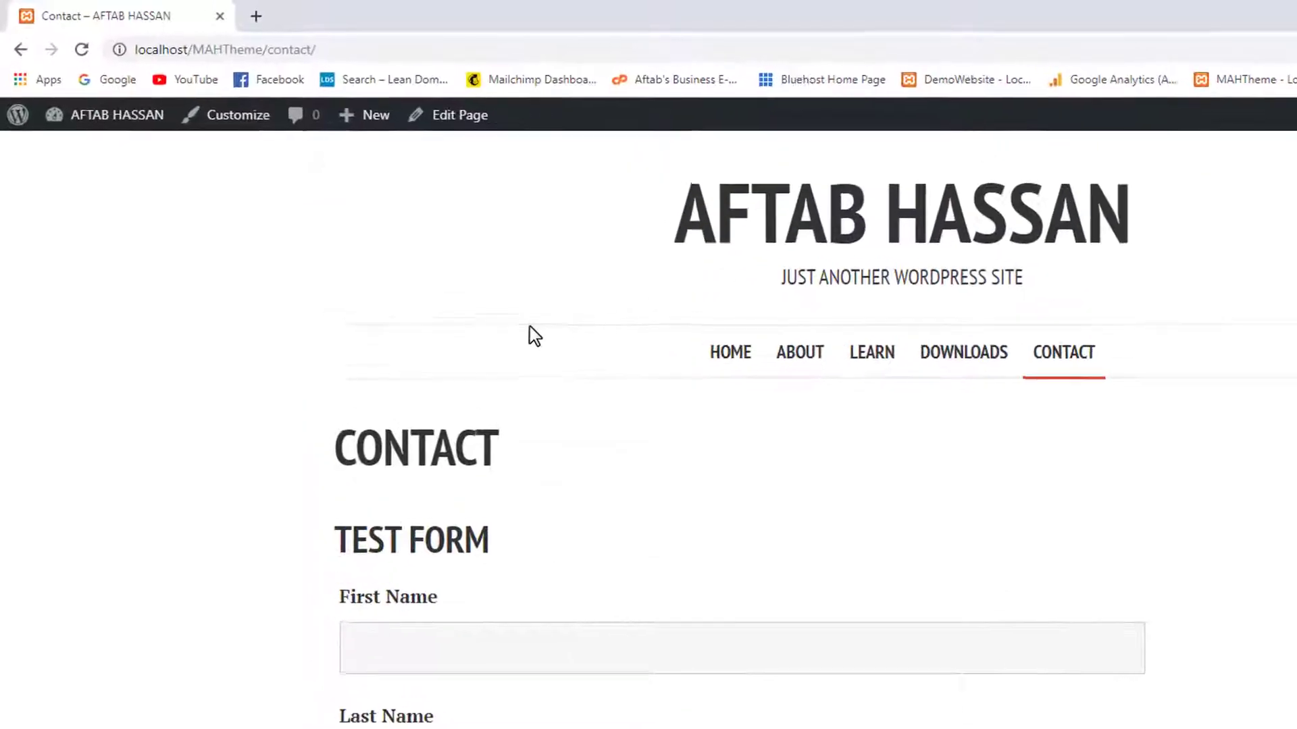
mouse_move(190, 178)
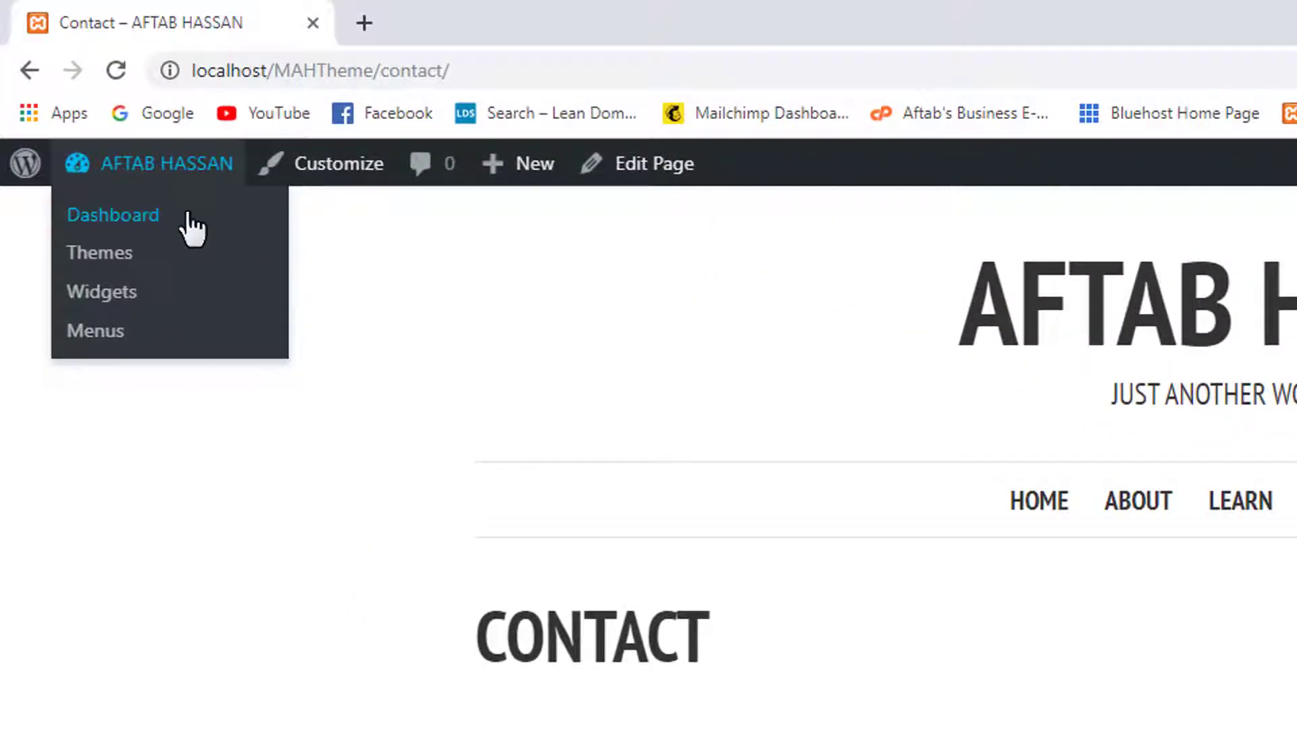
click(188, 216)
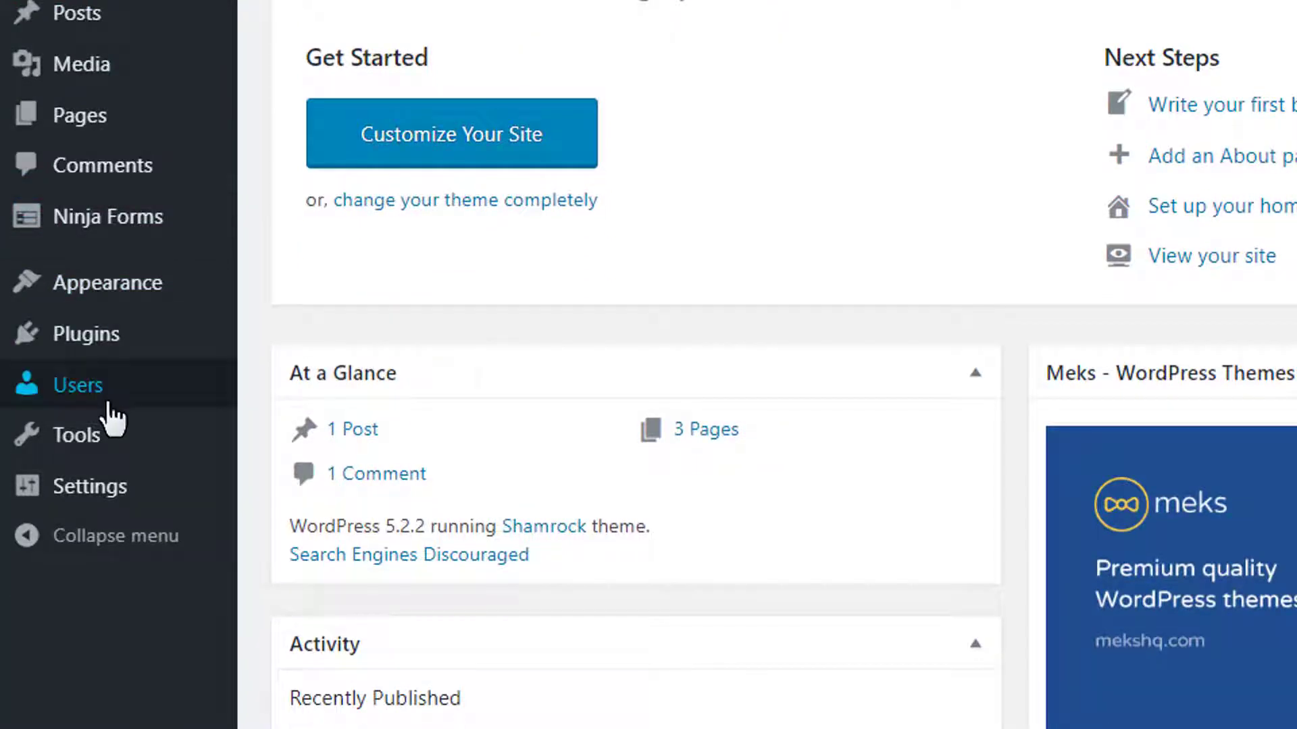
mouse_move(108, 406)
mouse_move(110, 436)
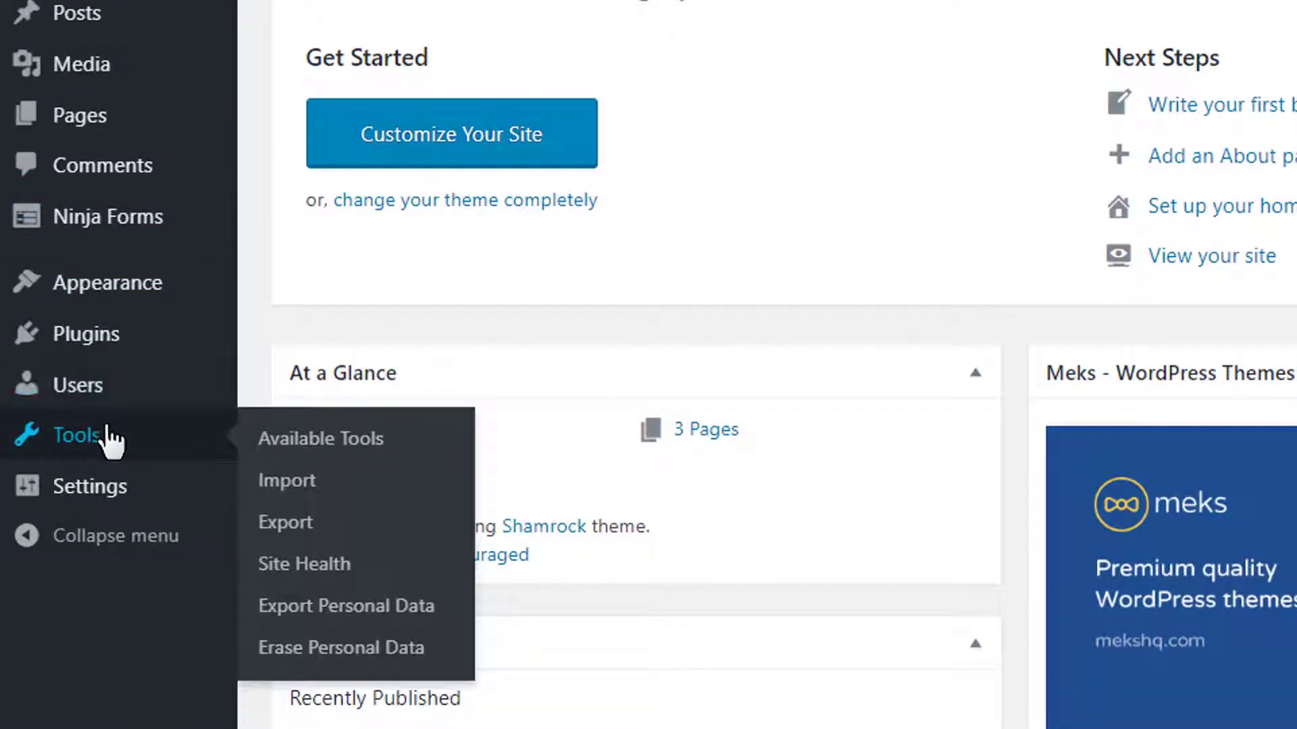
mouse_move(107, 492)
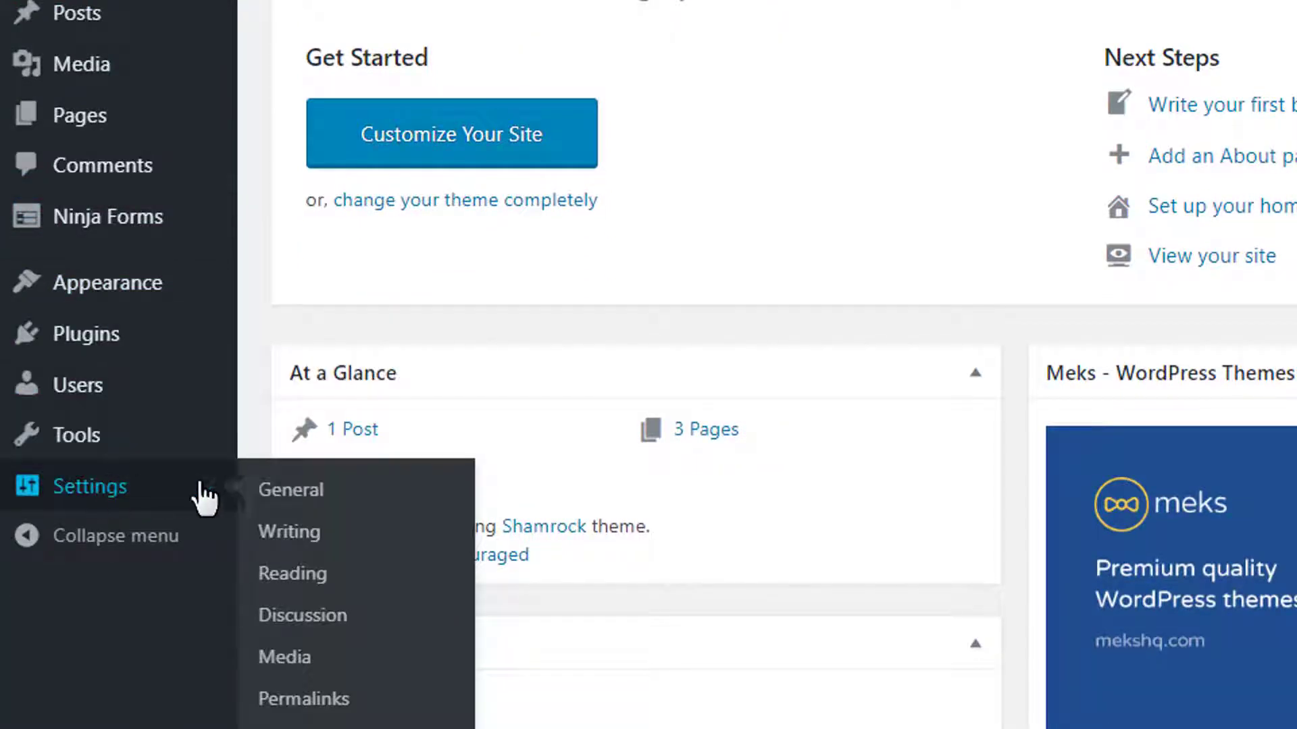
click(329, 493)
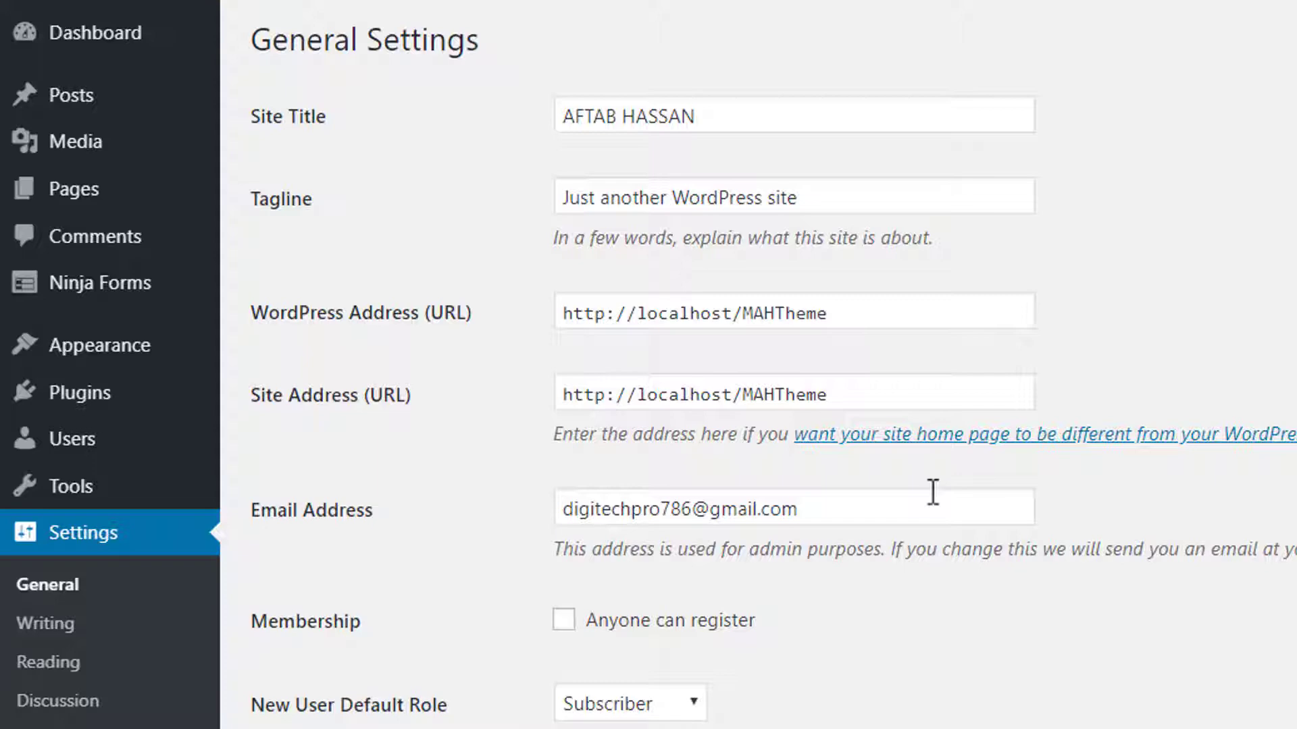
scroll(878, 574, down, 15)
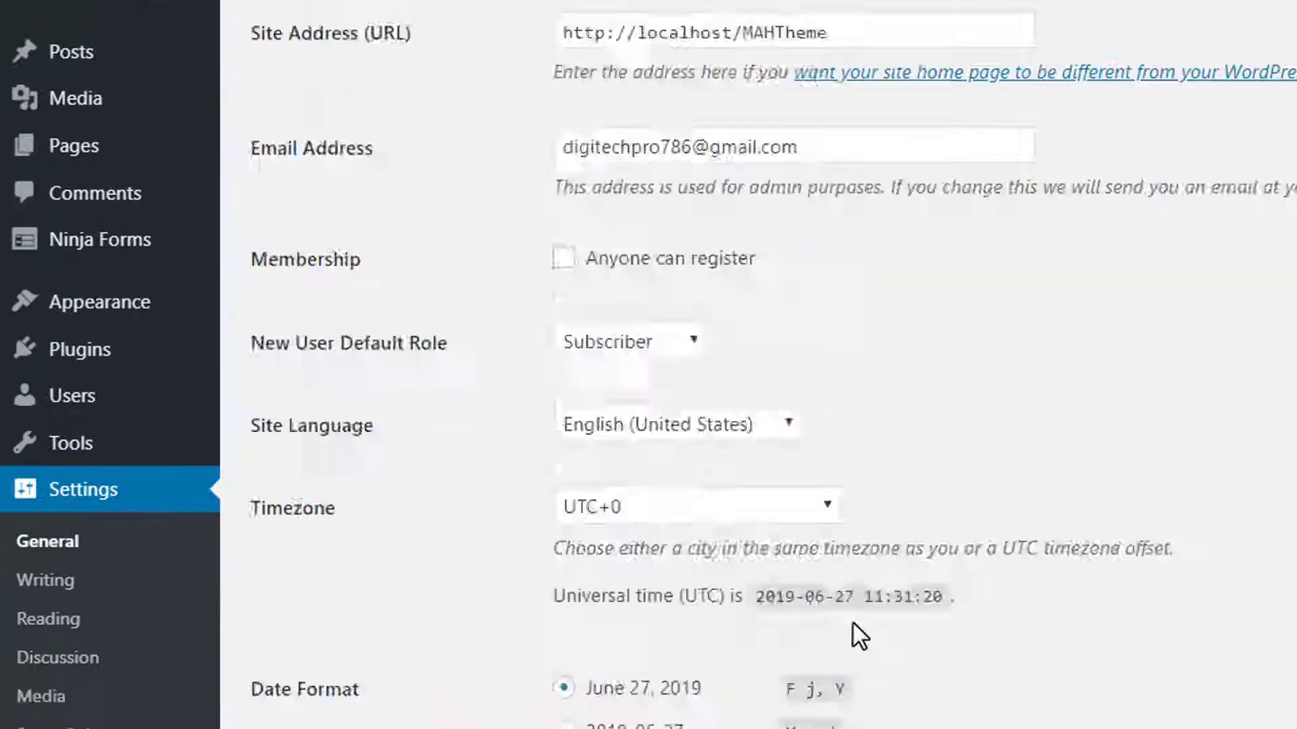